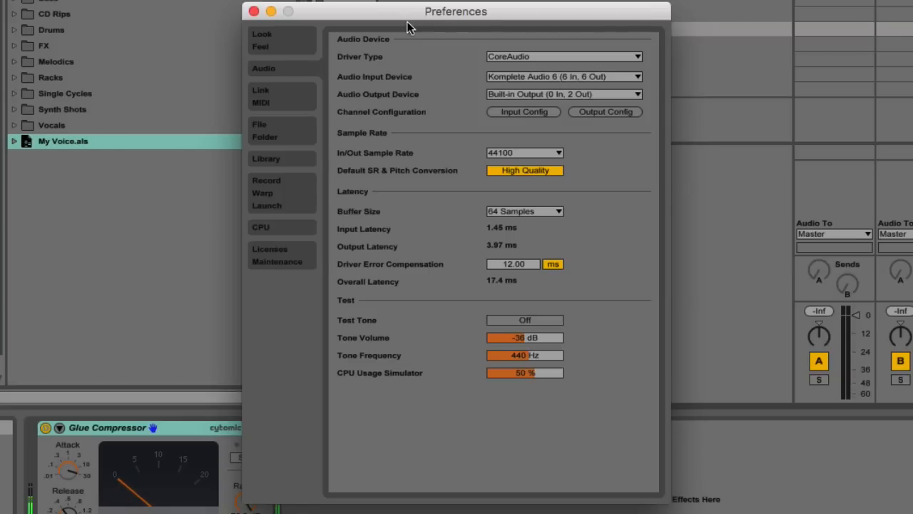
Step: Check the available audio input devices, keep Komplete Audio 6, and close the preferences
{"action": "left_click", "coordinate": [495, 77]}
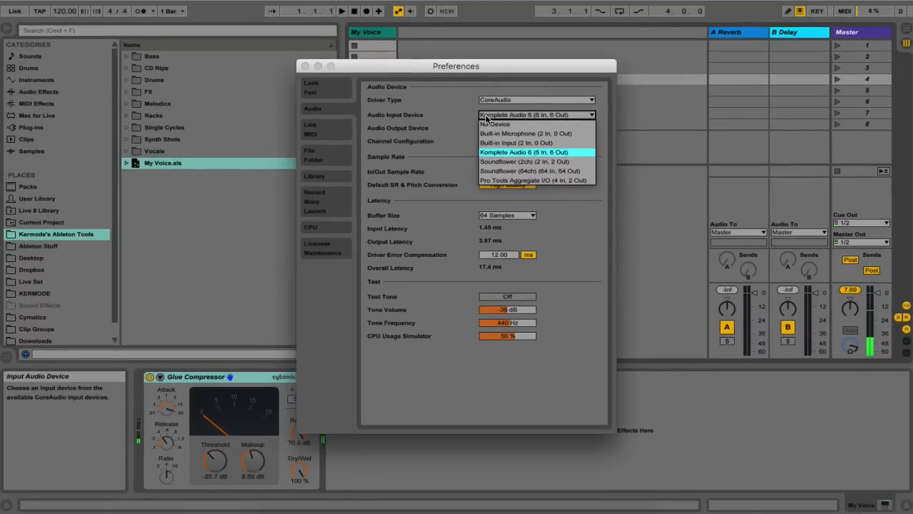
{"action": "left_click", "coordinate": [304, 65]}
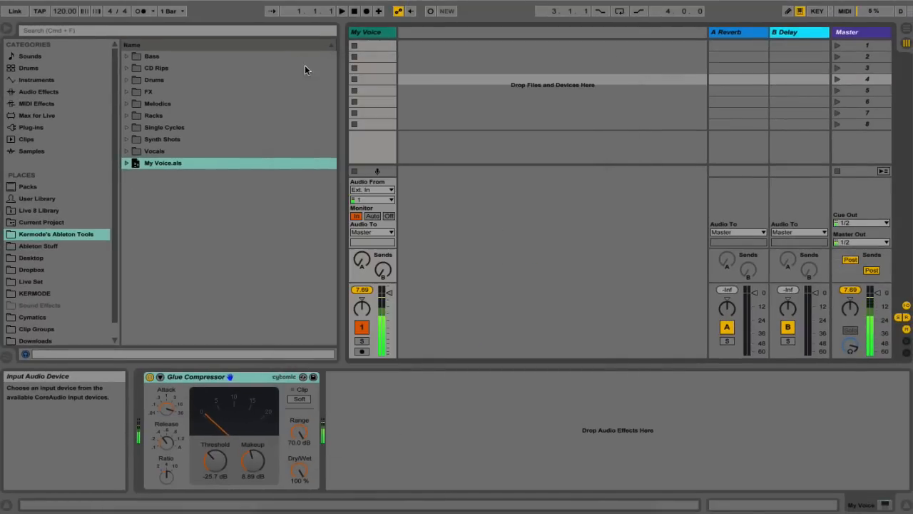
Step: Insert an audio track after My Voice and name it Live Instrument
{"action": "left_click", "coordinate": [366, 39]}
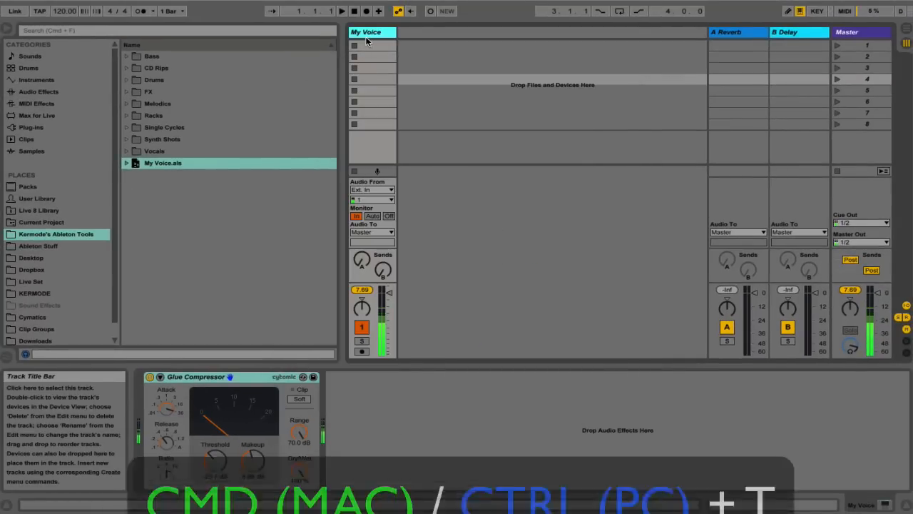
{"action": "key", "text": "ctrl+t"}
{"action": "left_click", "coordinate": [414, 36]}
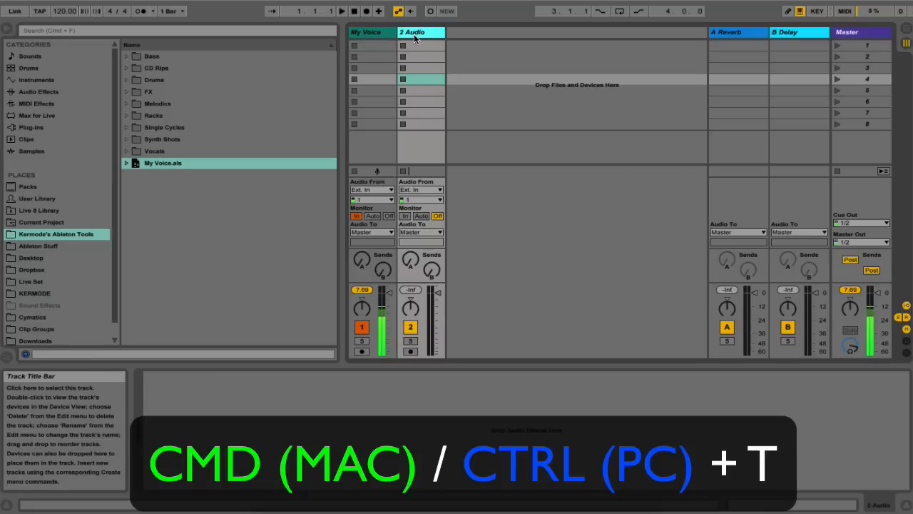
{"action": "type", "text": "Live Instrument"}
{"action": "key", "text": "Return"}
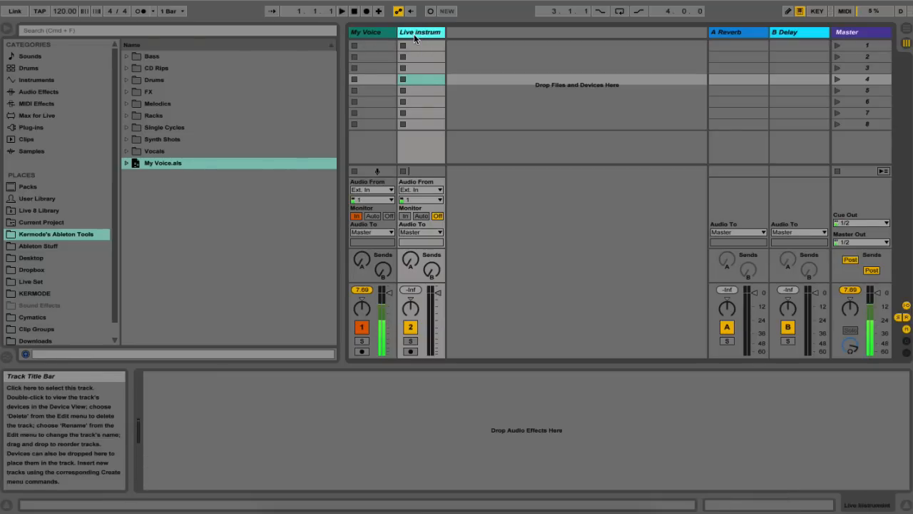
Step: Set the Live Instrument track's audio input to Ext. In, channel 1
{"action": "left_click", "coordinate": [421, 190]}
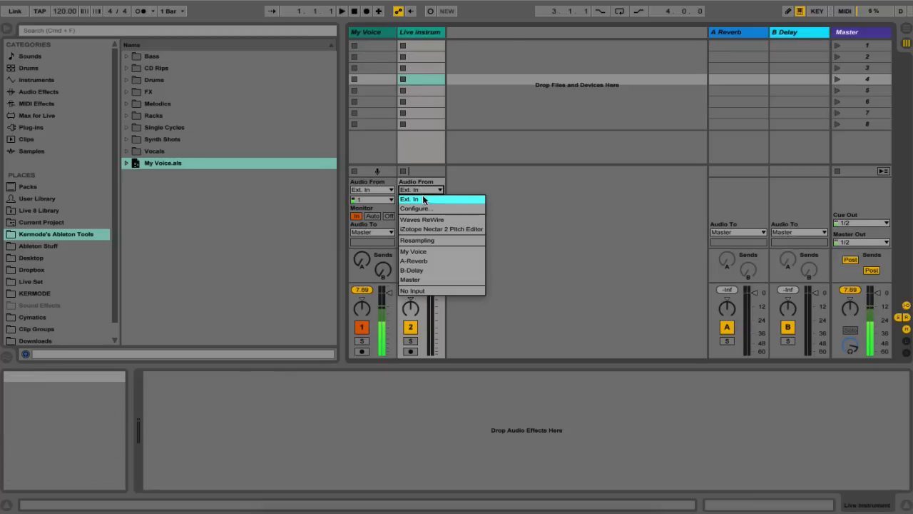
{"action": "left_click", "coordinate": [423, 200]}
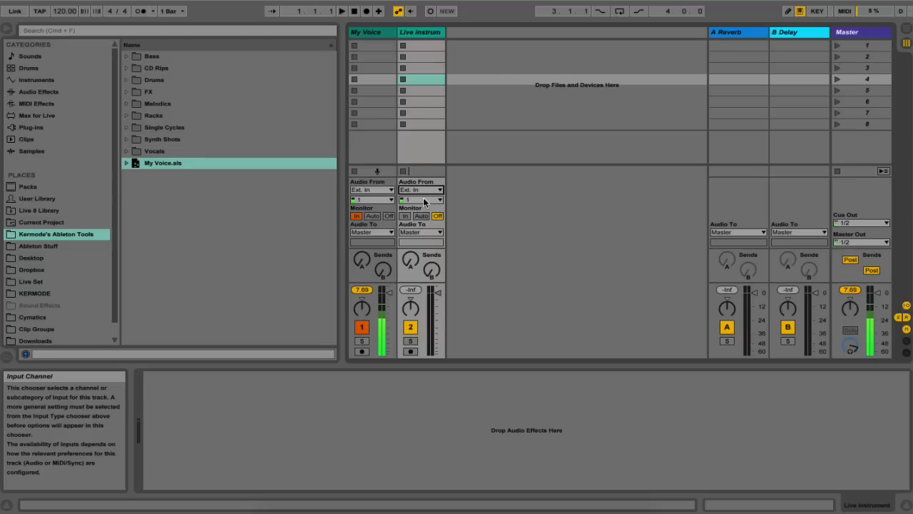
{"action": "left_click", "coordinate": [423, 199]}
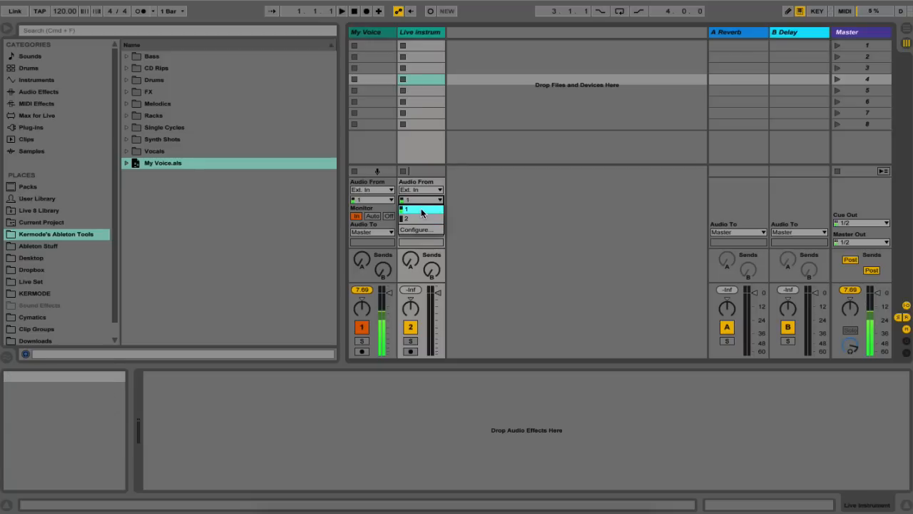
{"action": "left_click", "coordinate": [421, 210]}
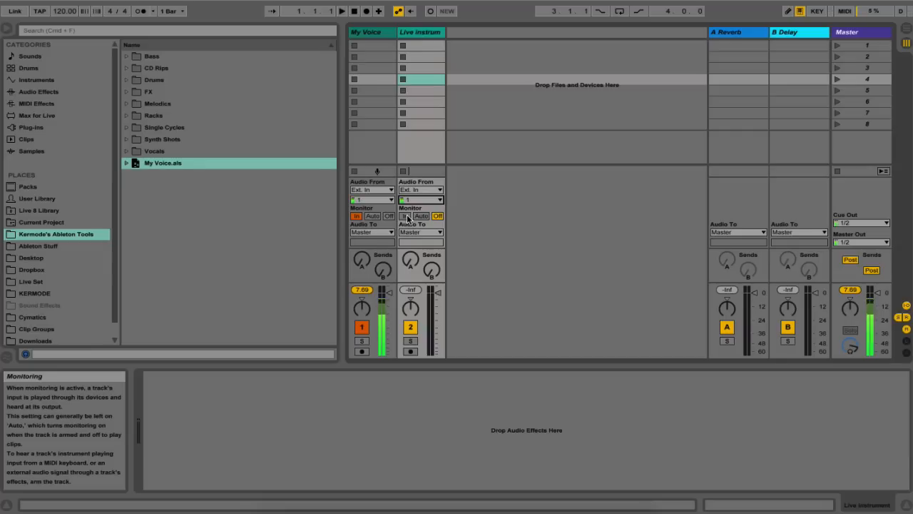
Step: Arm the My Voice track, record a short voice clip in its scene 8 slot and open the clip
{"action": "left_click", "coordinate": [368, 68]}
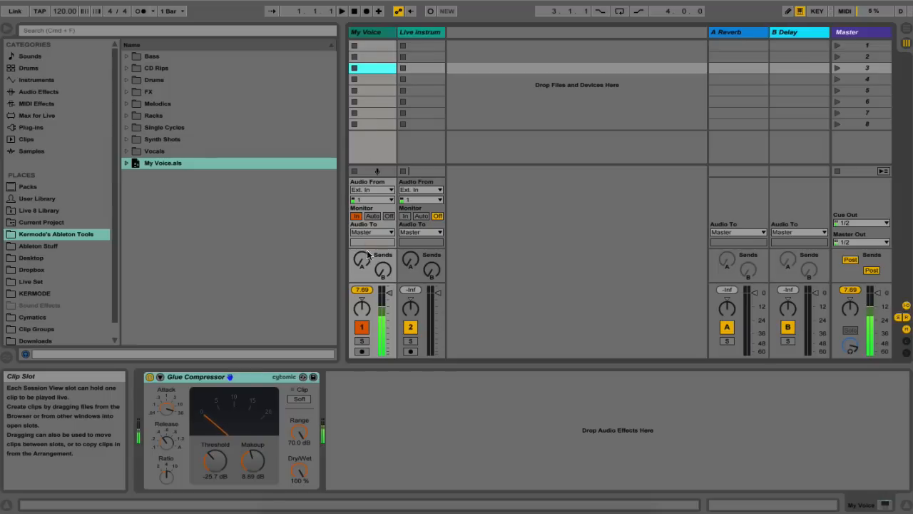
{"action": "left_click", "coordinate": [363, 352]}
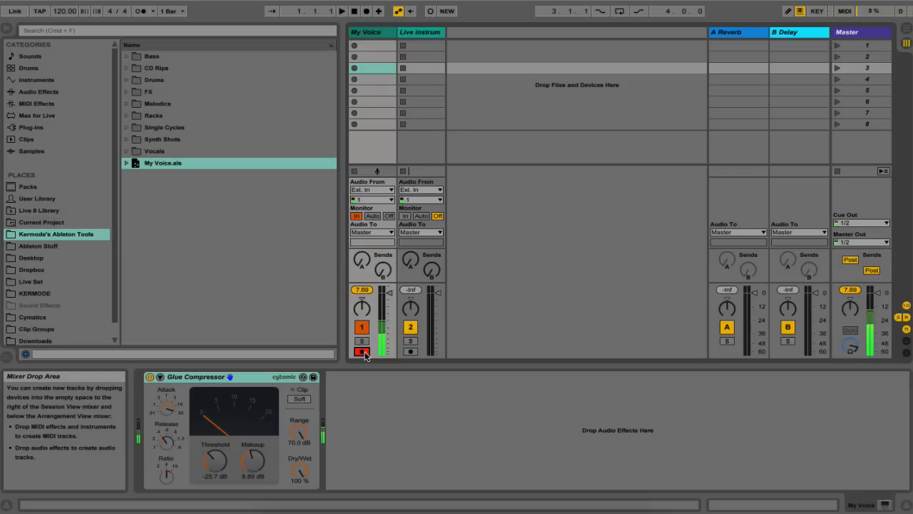
{"action": "left_click", "coordinate": [354, 126]}
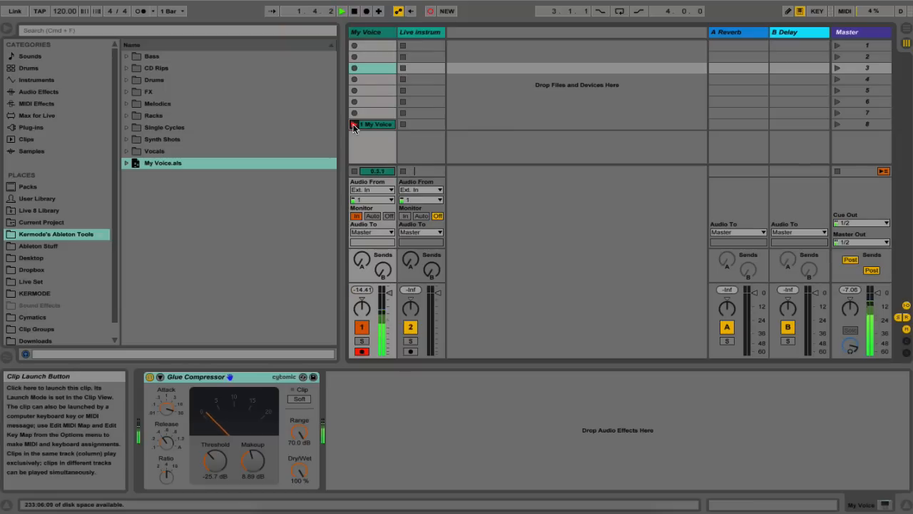
{"action": "left_click", "coordinate": [367, 125]}
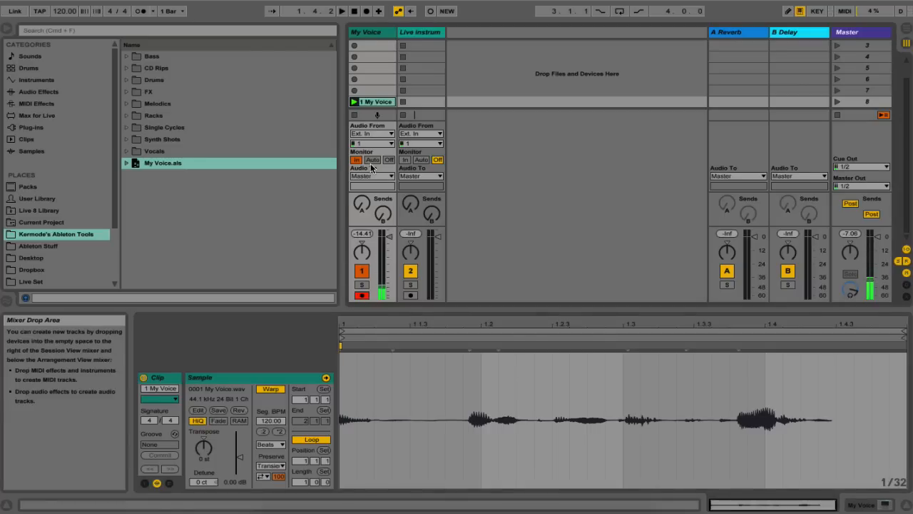
Step: Set My Voice monitoring to Auto, and delete the recorded clip after playing it back
{"action": "left_click", "coordinate": [372, 159]}
{"action": "left_click", "coordinate": [354, 102]}
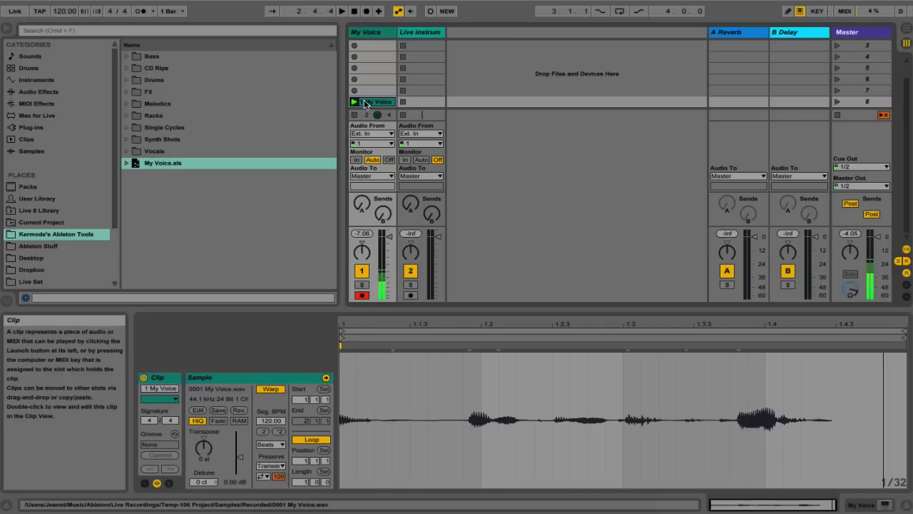
{"action": "key", "text": "Delete"}
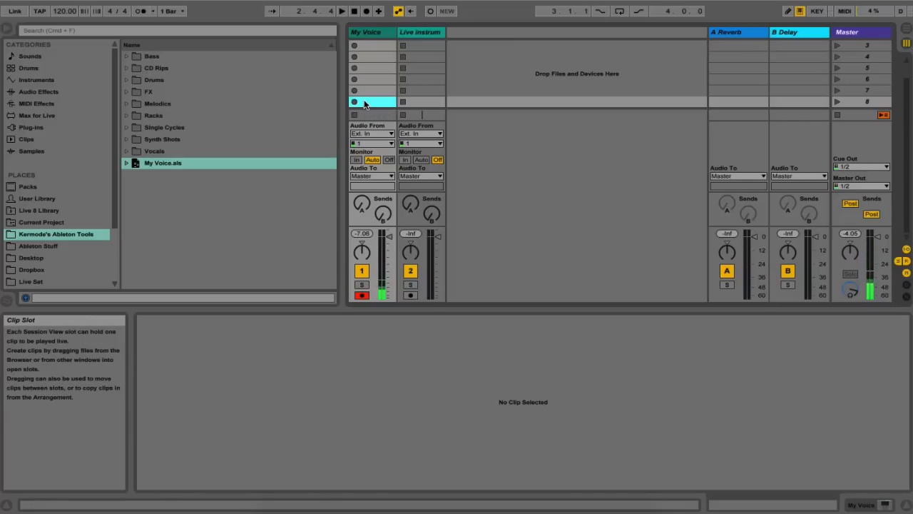
Step: Switch to the Arrangement View, return all tracks to arrangement playback and enlarge the My Voice track
{"action": "key", "text": "Tab"}
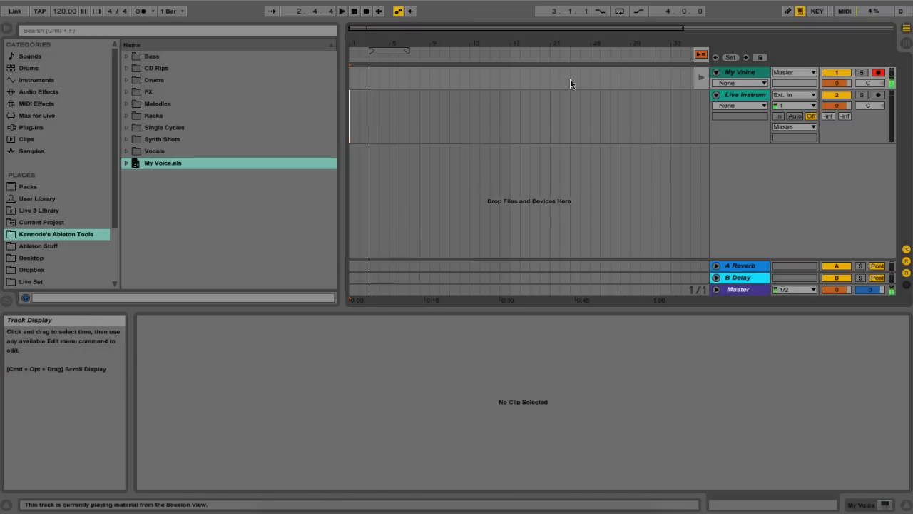
{"action": "left_click", "coordinate": [700, 55]}
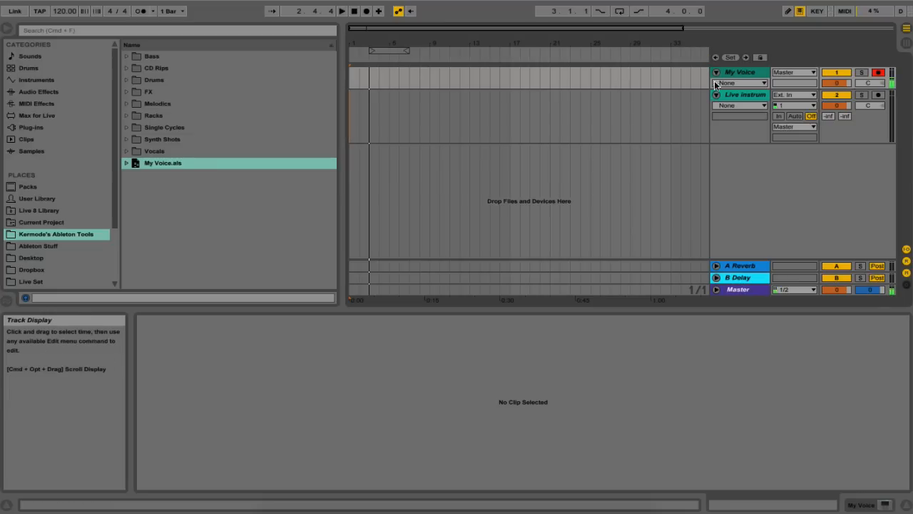
{"action": "left_click_drag", "start_coordinate": [725, 89], "coordinate": [724, 144]}
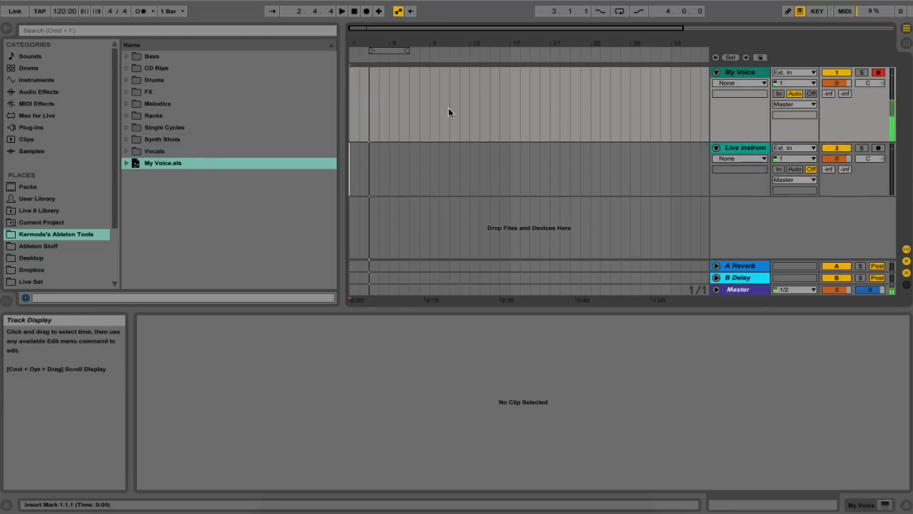
Step: Record a short voice clip on the My Voice track from the start of the arrangement
{"action": "left_click", "coordinate": [350, 100]}
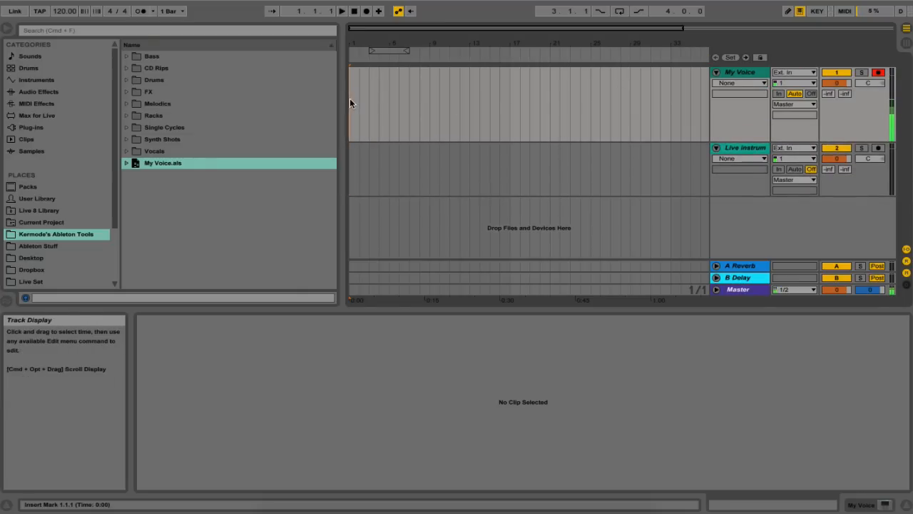
{"action": "left_click", "coordinate": [367, 11]}
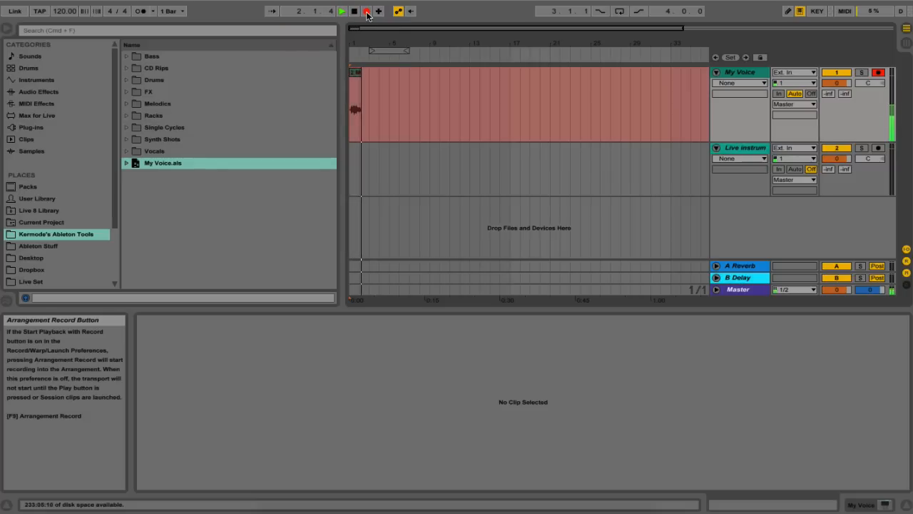
{"action": "key", "text": "space"}
Step: Open the newly recorded arrangement clip and play it back from the start
{"action": "left_click", "coordinate": [359, 76]}
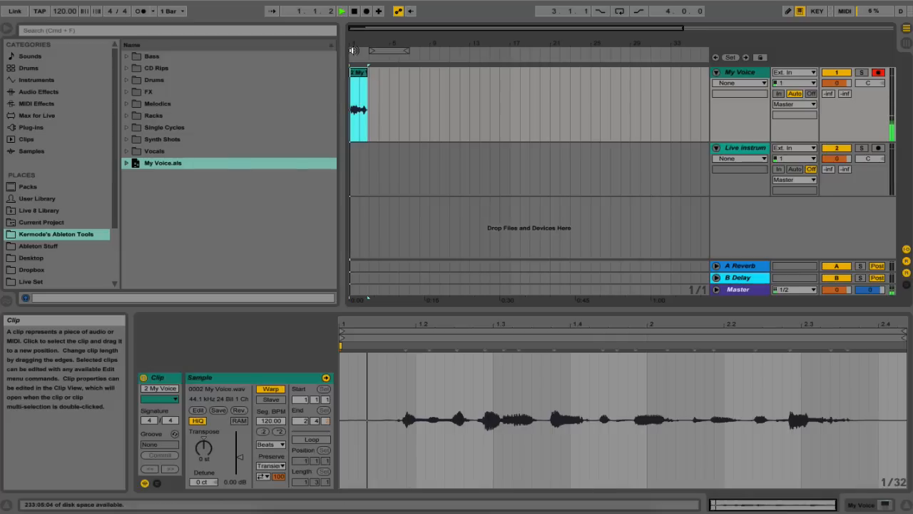
{"action": "key", "text": "space"}
{"action": "left_click_drag", "start_coordinate": [356, 46], "coordinate": [356, 103]}
{"action": "key", "text": "space"}
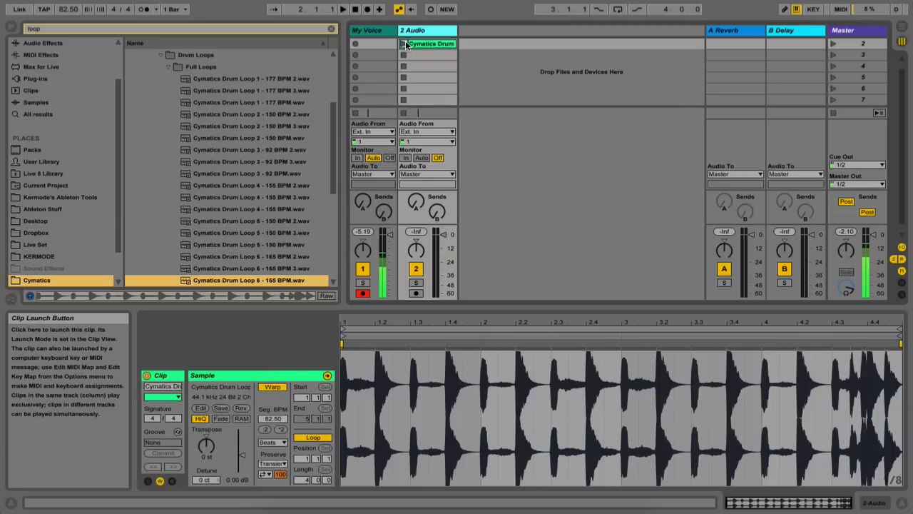
Step: Launch the Cymatics Drum clip on track 2, and switch the clip off and on again with its activator
{"action": "left_click", "coordinate": [404, 44]}
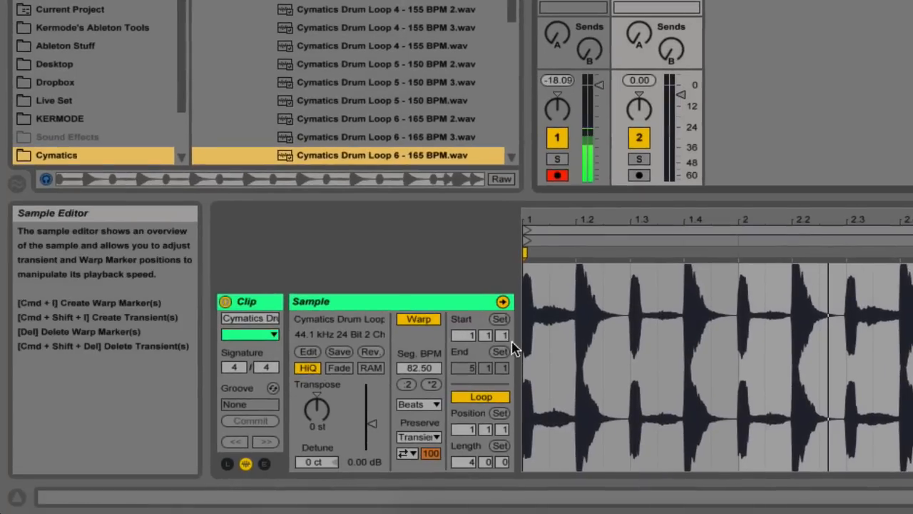
{"action": "left_click", "coordinate": [226, 303]}
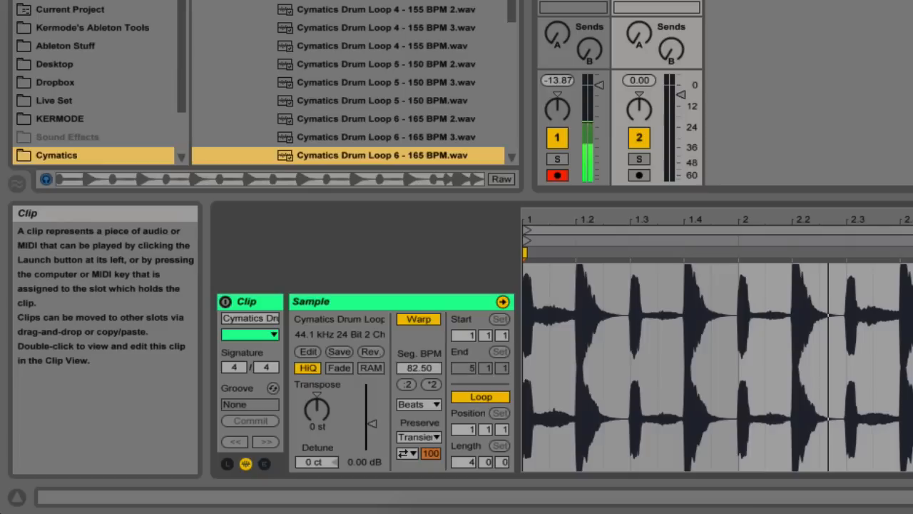
{"action": "left_click", "coordinate": [226, 302]}
Step: Examine the drum clip's name and colour settings in the Clip box
{"action": "left_click", "coordinate": [259, 320]}
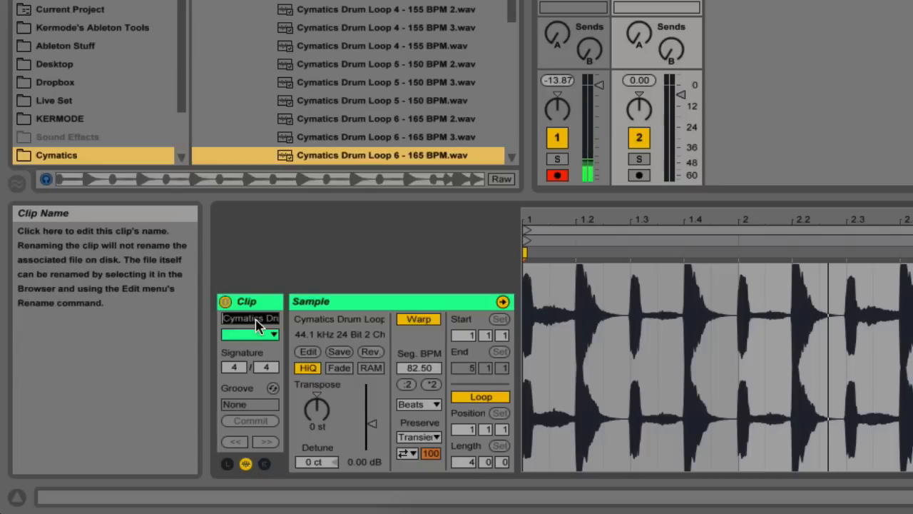
{"action": "left_click", "coordinate": [259, 319]}
{"action": "double_click", "coordinate": [259, 320]}
{"action": "left_click", "coordinate": [264, 323]}
{"action": "left_click", "coordinate": [256, 336]}
{"action": "left_click", "coordinate": [257, 341]}
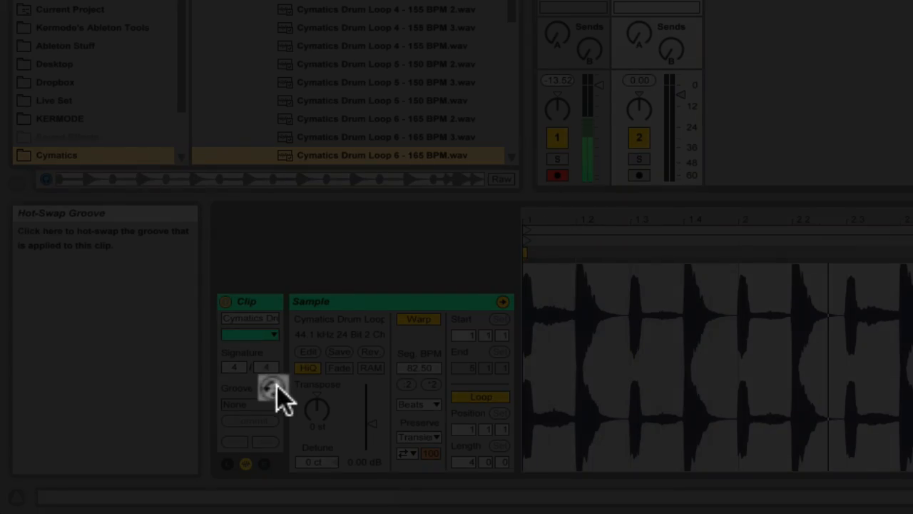
Step: Apply the Hip Hop 1.agr groove from the Swing and Groove library to the drum clip and commit it
{"action": "left_click", "coordinate": [276, 387]}
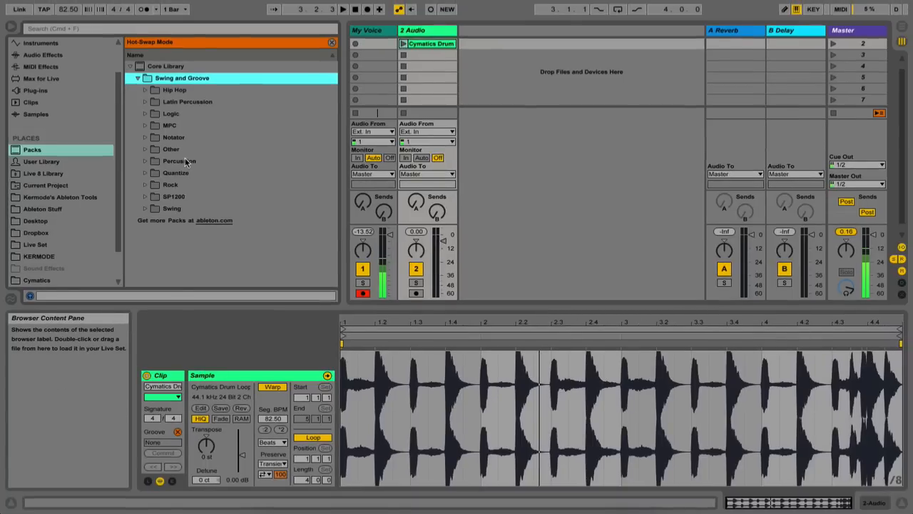
{"action": "double_click", "coordinate": [177, 90]}
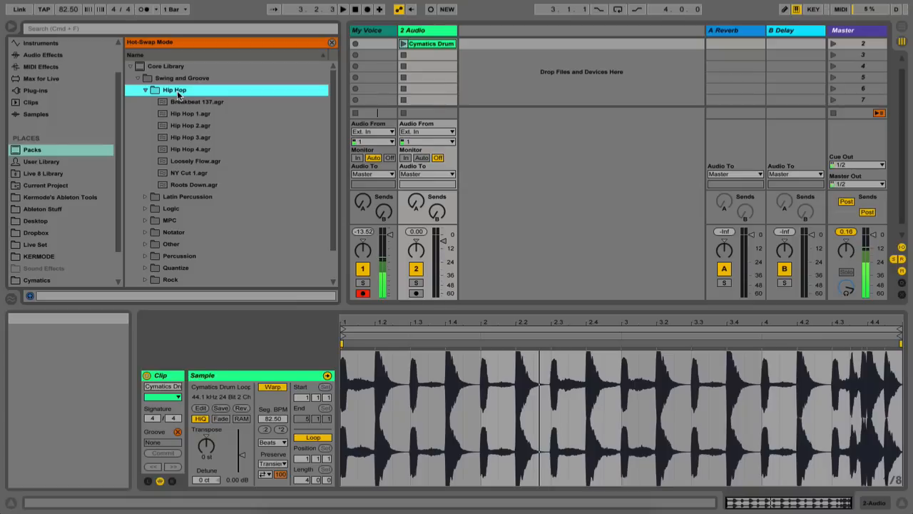
{"action": "key", "text": "Down"}
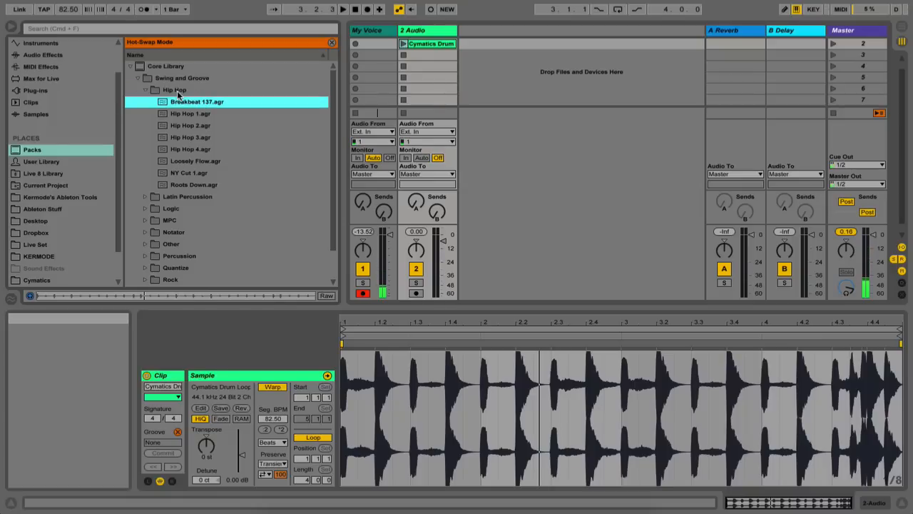
{"action": "key", "text": "Down"}
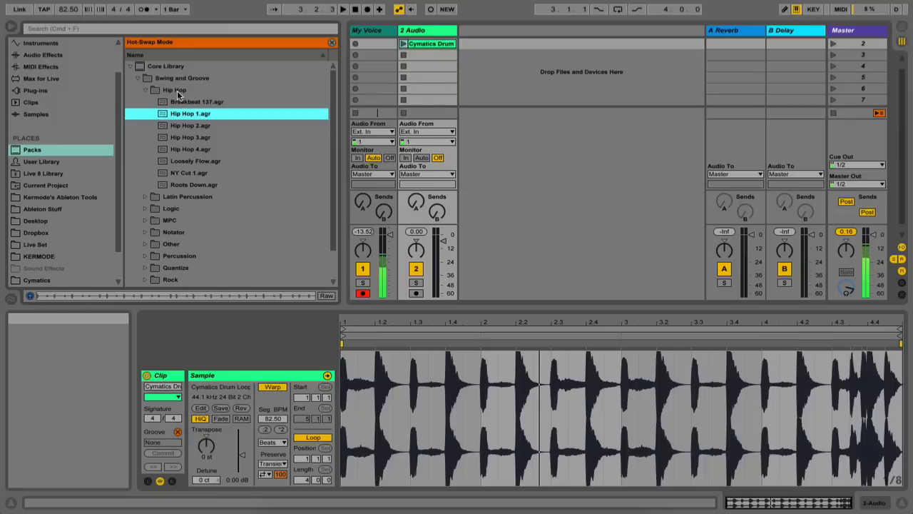
{"action": "key", "text": "Return"}
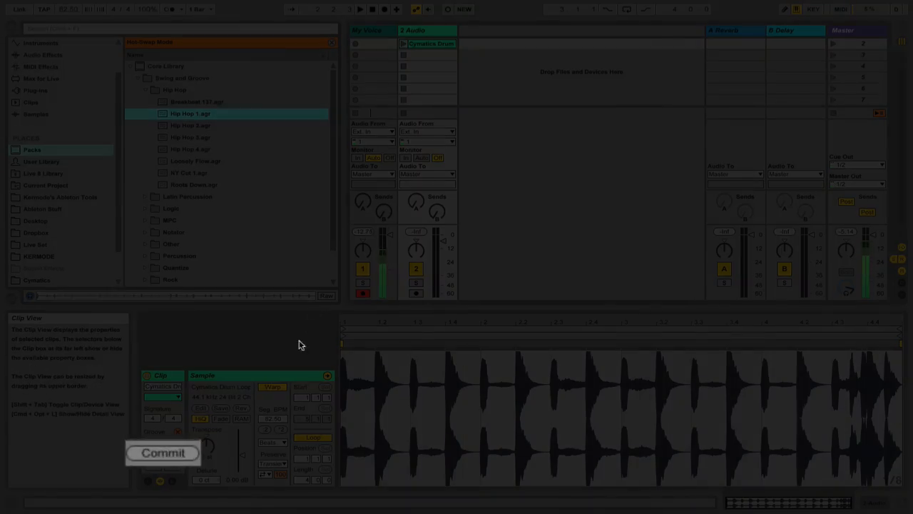
{"action": "left_click", "coordinate": [177, 454]}
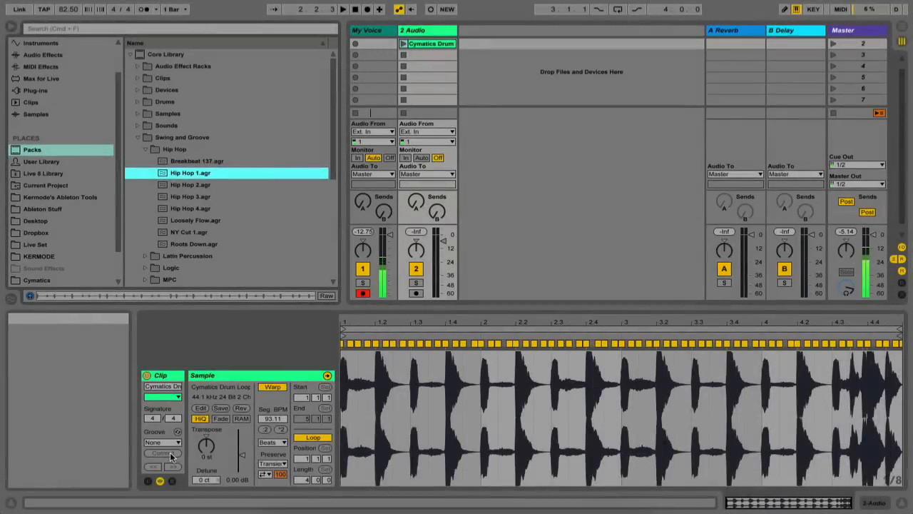
Step: Inspect the drum clip's warp markers near beat 1.2 and undo the committed groove
{"action": "left_click_drag", "start_coordinate": [374, 322], "coordinate": [374, 463]}
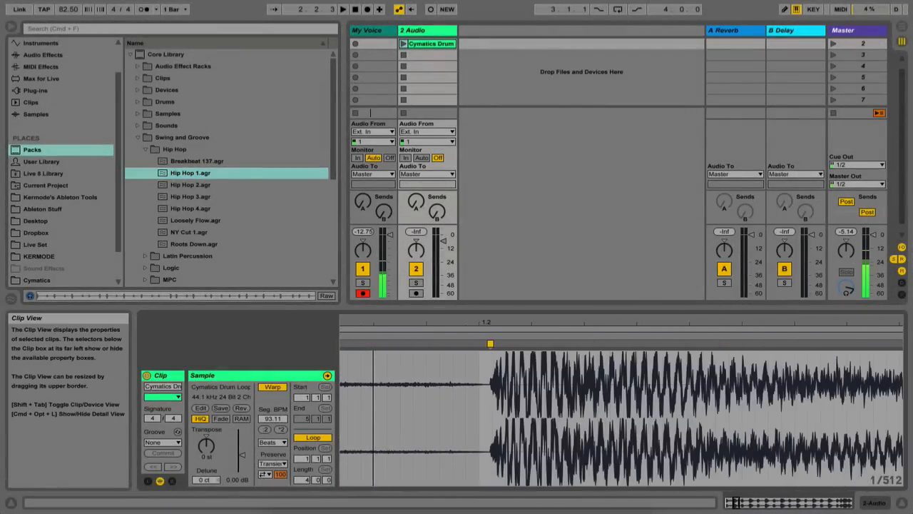
{"action": "left_click_drag", "start_coordinate": [486, 322], "coordinate": [515, 372]}
{"action": "mouse_move", "coordinate": [512, 325]}
{"action": "left_mouse_down"}
{"action": "mouse_move", "coordinate": [512, 285]}
{"action": "mouse_move", "coordinate": [499, 264]}
{"action": "mouse_move", "coordinate": [457, 239]}
{"action": "mouse_move", "coordinate": [378, 319]}
{"action": "left_mouse_up"}
{"action": "left_click", "coordinate": [388, 409]}
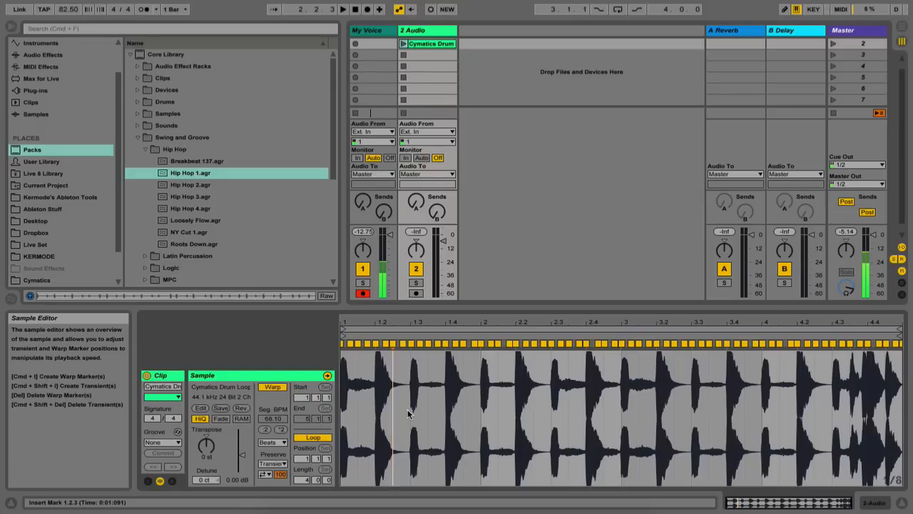
{"action": "key", "text": "super+z"}
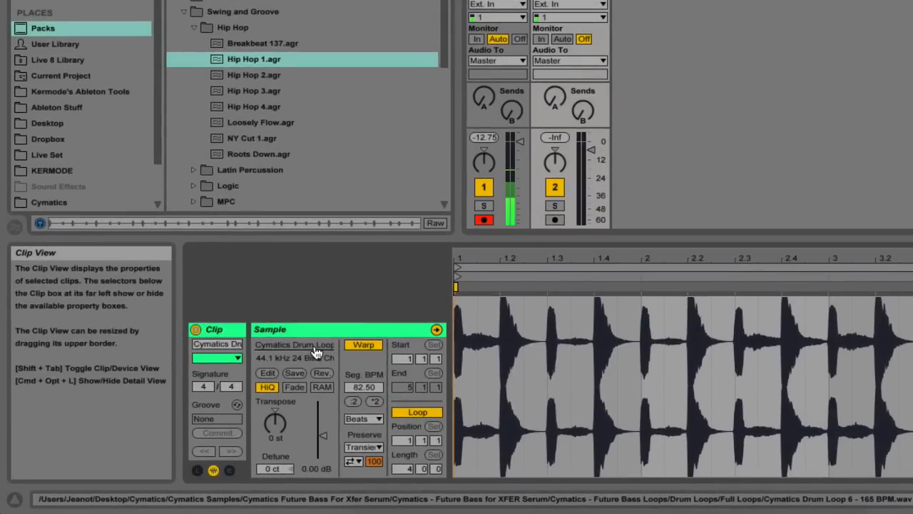
Step: Reveal the drum clip's source file in the browser, test dropping it onto a new third track, and delete the copy
{"action": "left_click", "coordinate": [315, 348]}
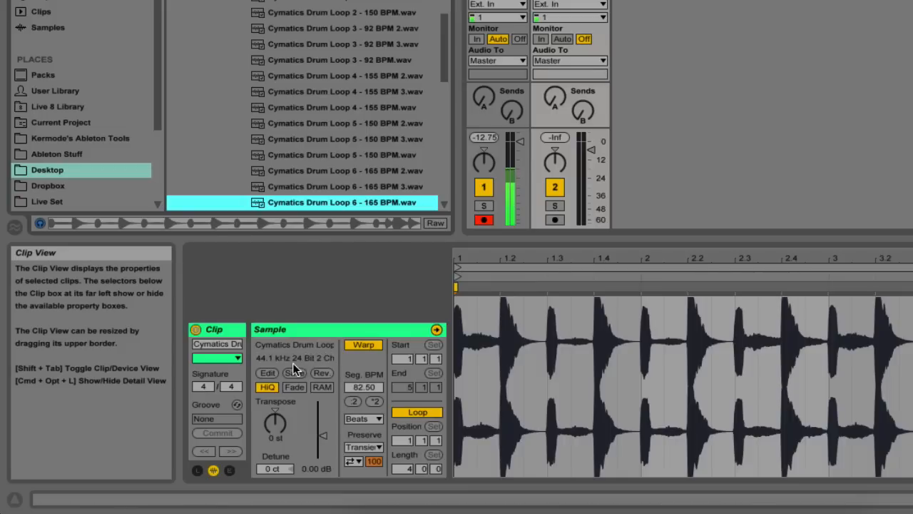
{"action": "left_click", "coordinate": [254, 359]}
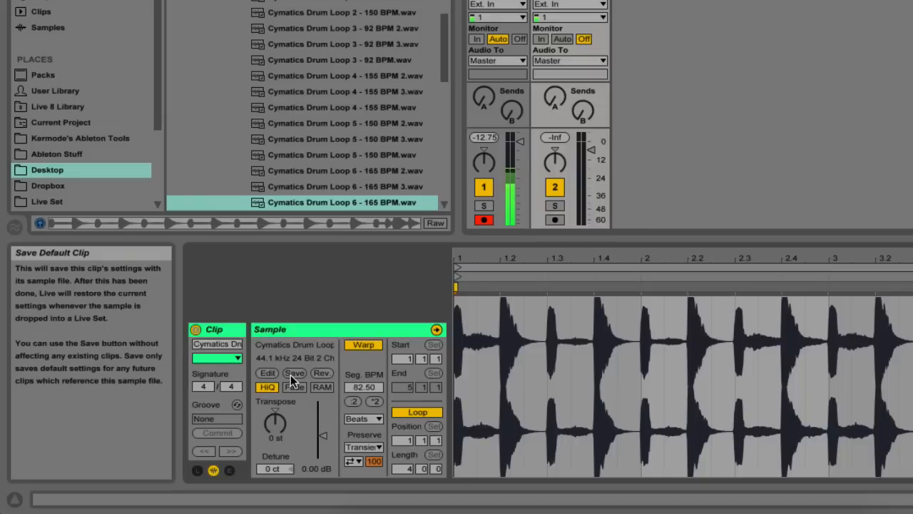
{"action": "left_click", "coordinate": [344, 204]}
{"action": "left_click_drag", "start_coordinate": [344, 203], "coordinate": [649, 1]}
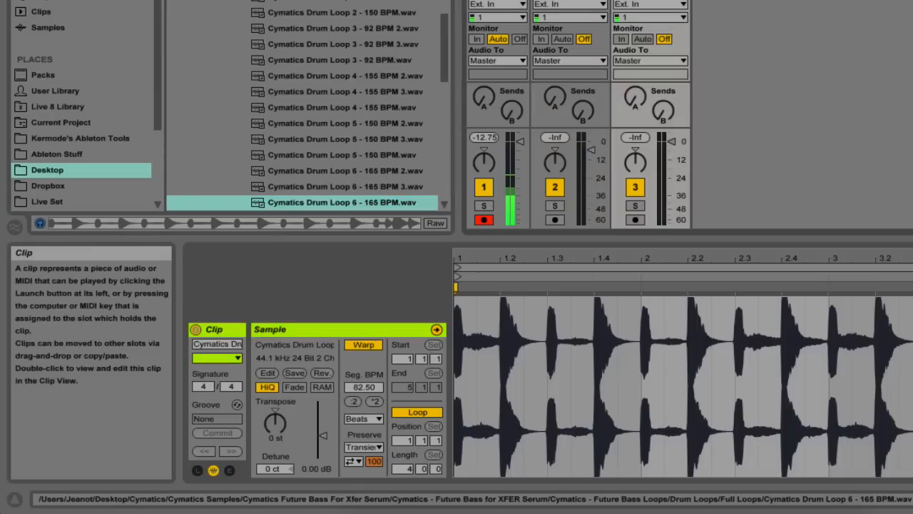
{"action": "key", "text": "Delete"}
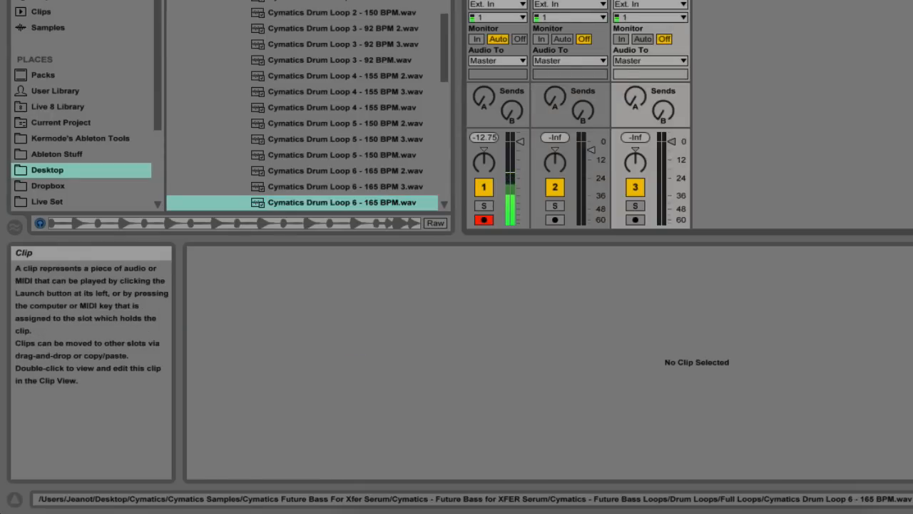
{"action": "left_click", "coordinate": [569, 2]}
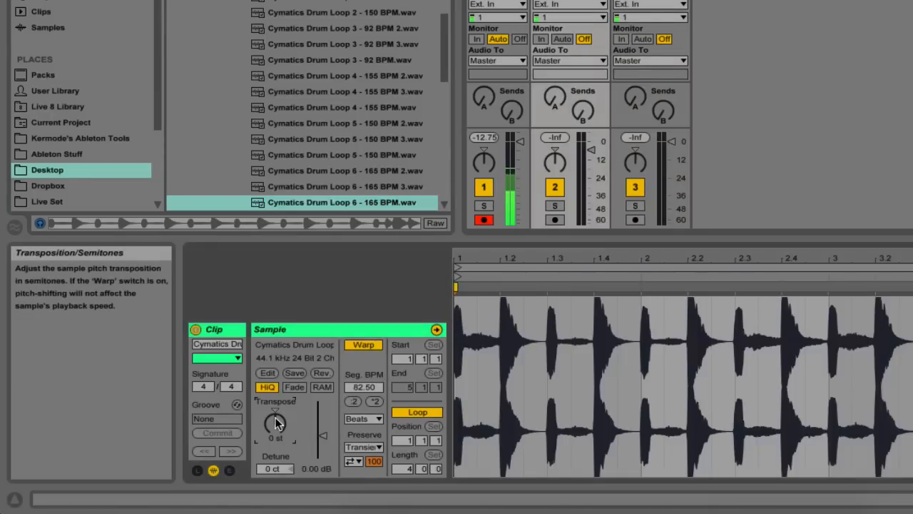
Step: Transpose the track 2 drum clip up 12 st, compare it with a fresh copy of Cymatics Drum Loop 6 - 165 BPM.wav, and reset it
{"action": "left_click_drag", "start_coordinate": [276, 423], "coordinate": [288, 370]}
{"action": "left_click_drag", "start_coordinate": [283, 201], "coordinate": [646, 2]}
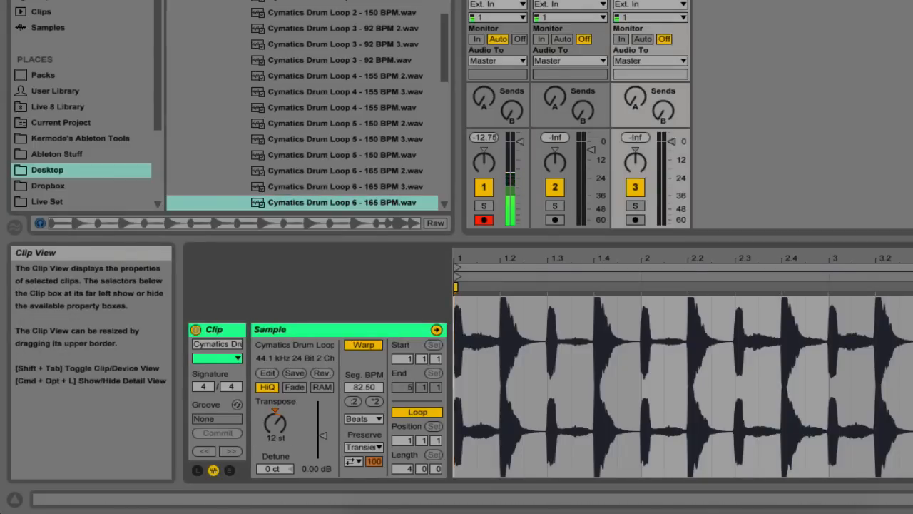
{"action": "key", "text": "Delete"}
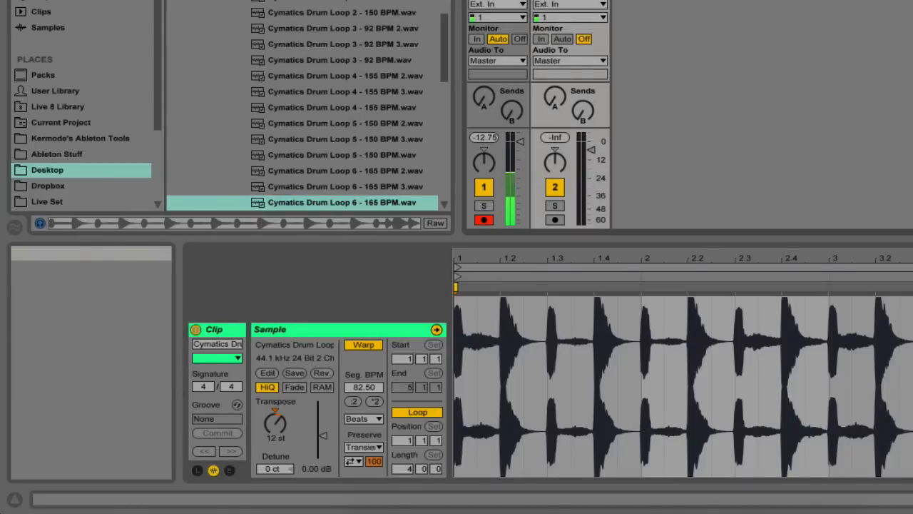
{"action": "left_click", "coordinate": [272, 412]}
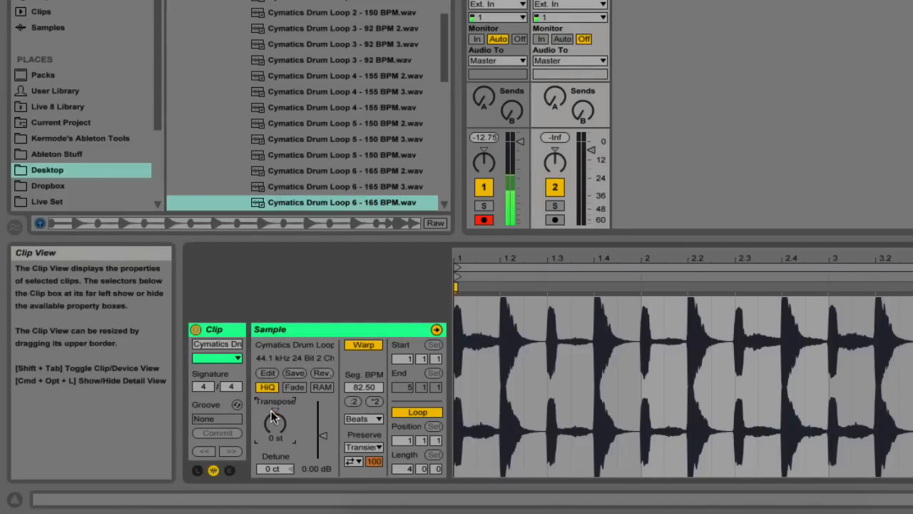
Step: Reverse the drum clip, play it back, and restore its original direction
{"action": "left_click", "coordinate": [322, 374]}
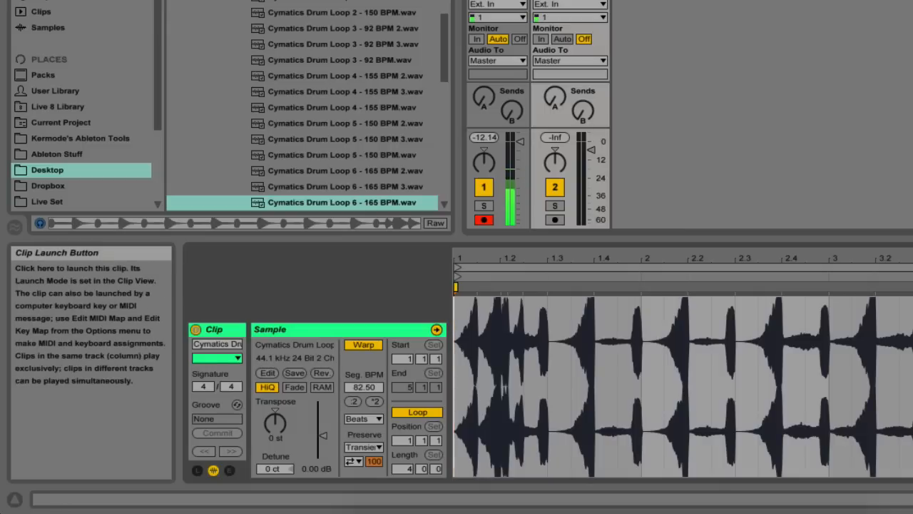
{"action": "key", "text": "space"}
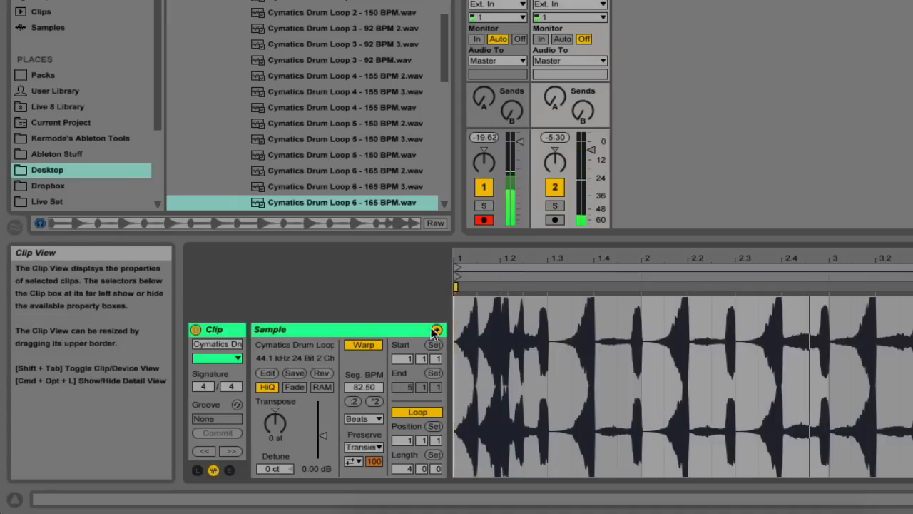
{"action": "left_click", "coordinate": [323, 375]}
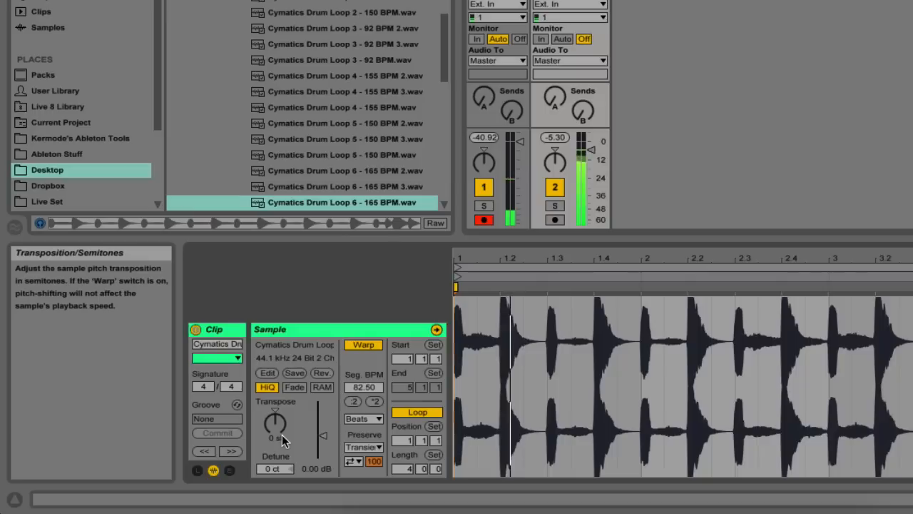
Step: Try different transpositions on the drum clip, detune it by -26 ct, and return both settings to 0
{"action": "left_click_drag", "start_coordinate": [281, 435], "coordinate": [281, 367]}
{"action": "left_click_drag", "start_coordinate": [276, 423], "coordinate": [275, 443]}
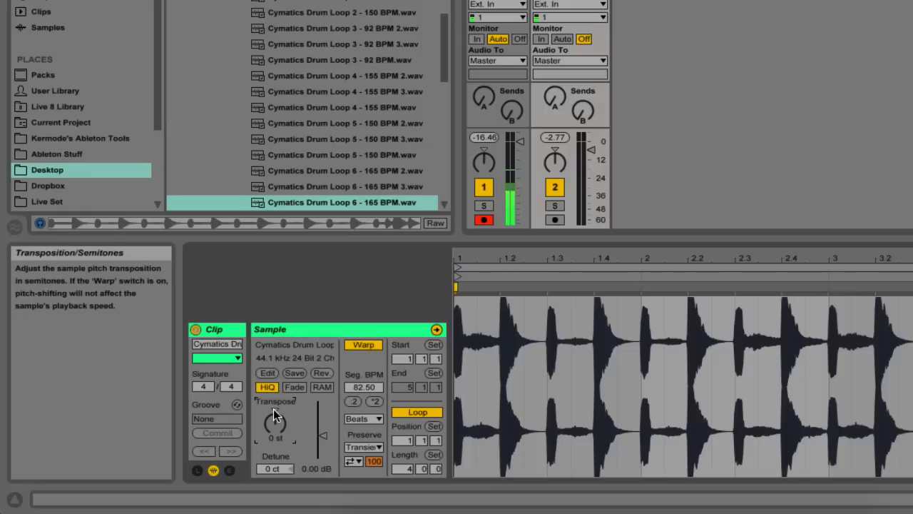
{"action": "left_click_drag", "start_coordinate": [277, 468], "coordinate": [277, 470]}
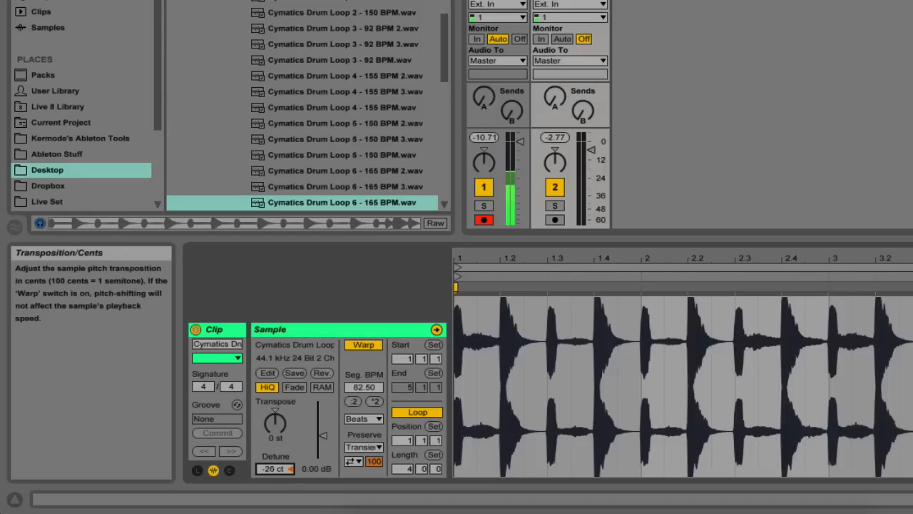
{"action": "left_click_drag", "start_coordinate": [277, 470], "coordinate": [277, 468]}
{"action": "key", "text": "Delete"}
{"action": "left_click_drag", "start_coordinate": [274, 411], "coordinate": [274, 405]}
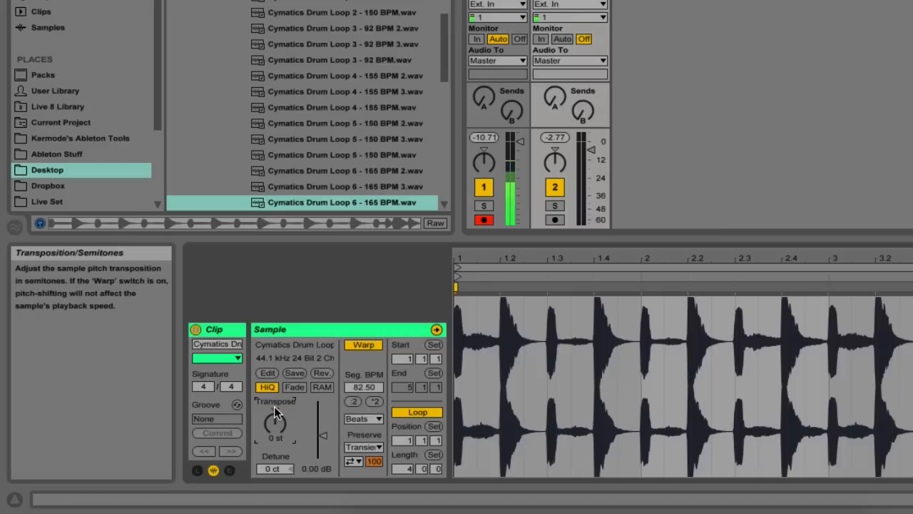
Step: Adjust the drum clip's gain and reset it to 0.00 dB
{"action": "mouse_move", "coordinate": [324, 434]}
{"action": "left_mouse_down"}
{"action": "mouse_move", "coordinate": [324, 411]}
{"action": "mouse_move", "coordinate": [324, 453]}
{"action": "mouse_move", "coordinate": [324, 420]}
{"action": "mouse_move", "coordinate": [324, 451]}
{"action": "mouse_move", "coordinate": [323, 421]}
{"action": "mouse_move", "coordinate": [324, 440]}
{"action": "left_mouse_up"}
{"action": "mouse_move", "coordinate": [593, 151]}
{"action": "left_mouse_down"}
{"action": "mouse_move", "coordinate": [592, 201]}
{"action": "mouse_move", "coordinate": [592, 139]}
{"action": "mouse_move", "coordinate": [593, 151]}
{"action": "left_mouse_up"}
{"action": "double_click", "coordinate": [326, 438]}
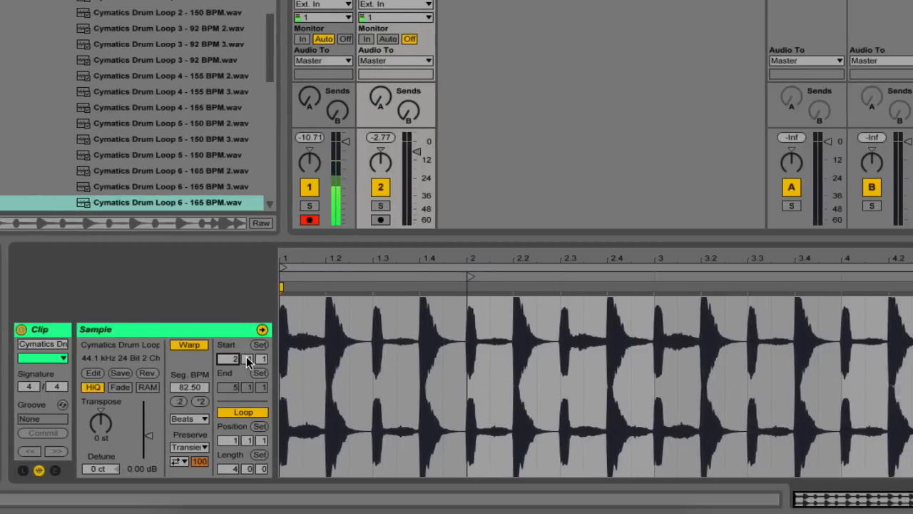
Step: Shift the drum clip's start to bar 3, back as far as bar -4, and return it to 1.1.1
{"action": "key", "text": "Up"}
{"action": "key", "text": "Up"}
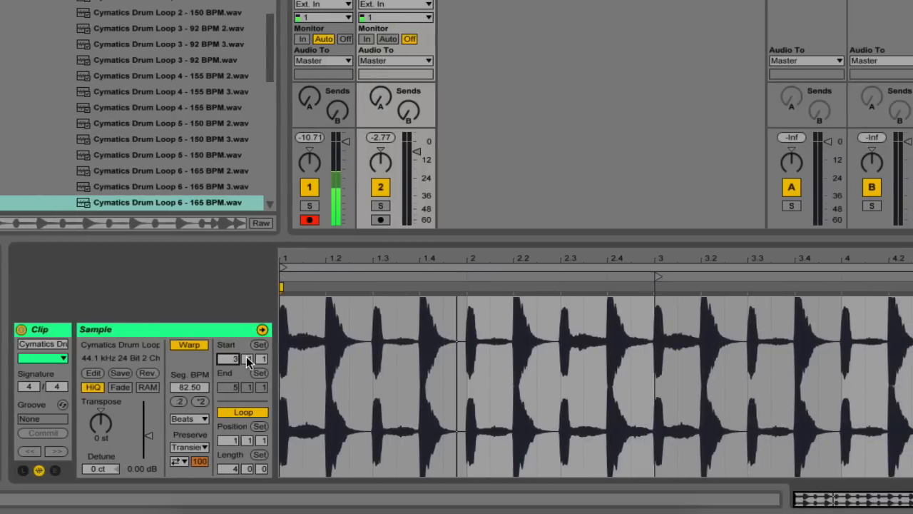
{"action": "key", "text": "Down"}
{"action": "key", "text": "Down"}
{"action": "key", "text": "Down"}
{"action": "key", "text": "Down"}
{"action": "key", "text": "Down"}
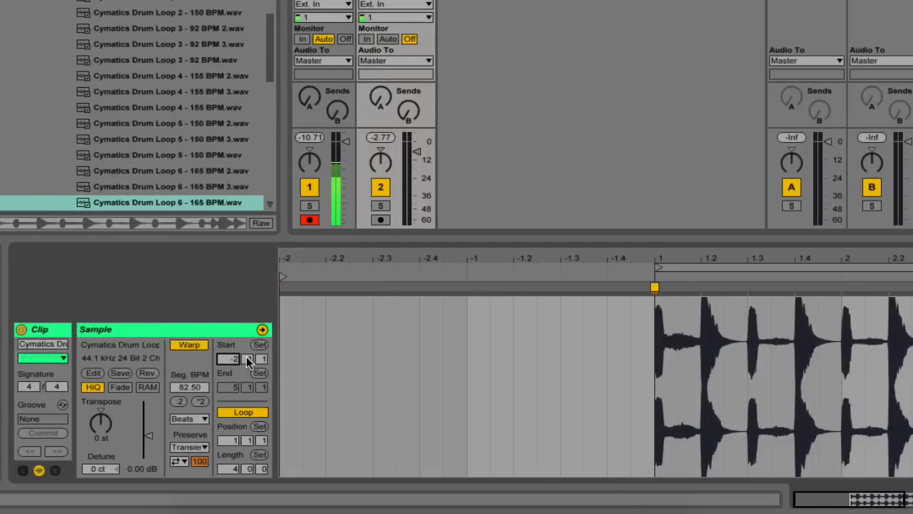
{"action": "key", "text": "Down"}
{"action": "key", "text": "Down"}
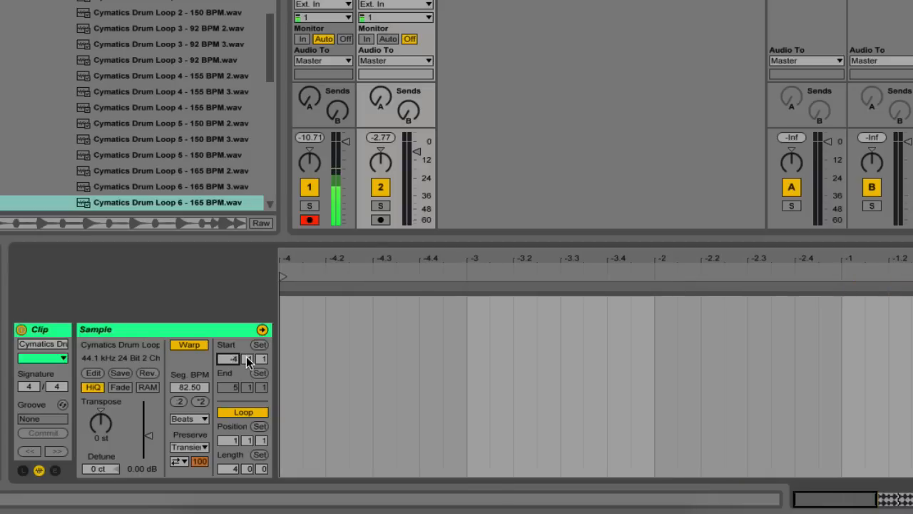
{"action": "key", "text": "Up"}
{"action": "key", "text": "Up"}
{"action": "key", "text": "Up"}
{"action": "key", "text": "Up"}
{"action": "key", "text": "Up"}
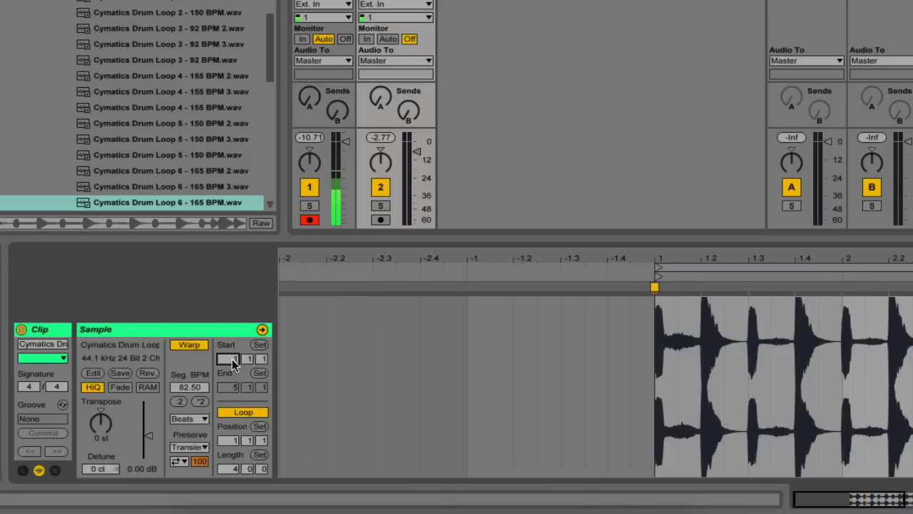
Step: Turn off looping for the drum clip and shorten its end to 2.1.2
{"action": "left_click", "coordinate": [249, 359]}
{"action": "left_click", "coordinate": [230, 387]}
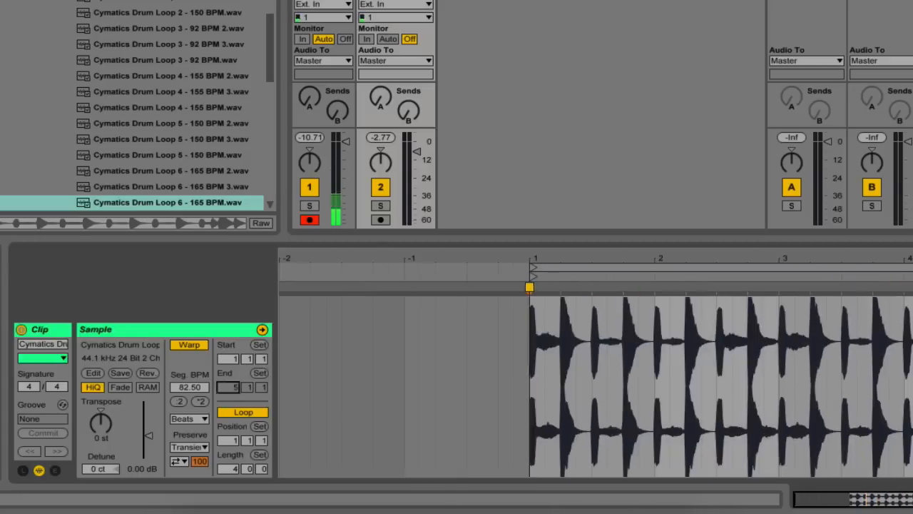
{"action": "left_click", "coordinate": [256, 413]}
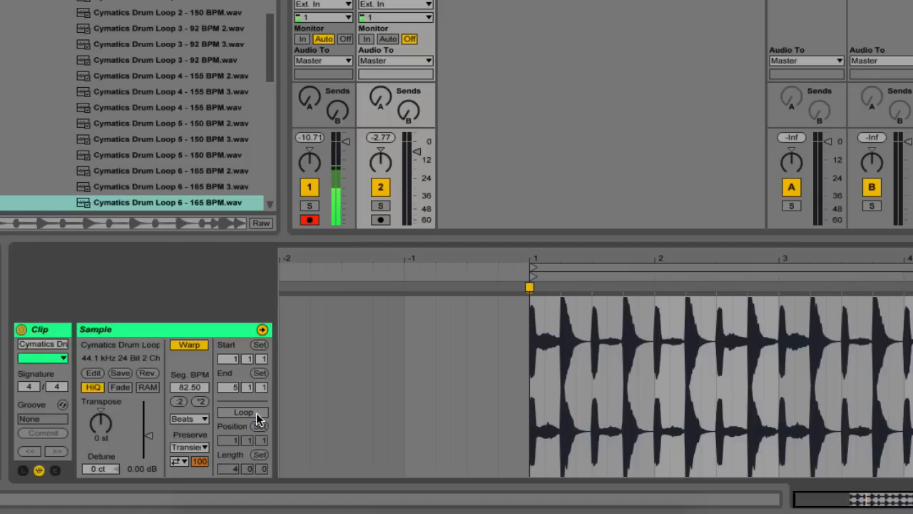
{"action": "left_click", "coordinate": [231, 386]}
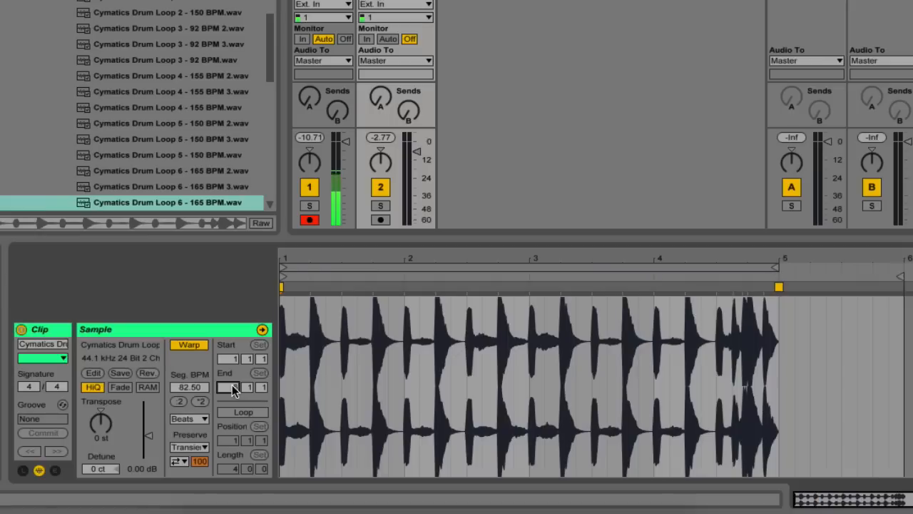
{"action": "key", "text": "Down"}
{"action": "key", "text": "Down"}
{"action": "key", "text": "Down"}
{"action": "key", "text": "Up"}
{"action": "key", "text": "Up"}
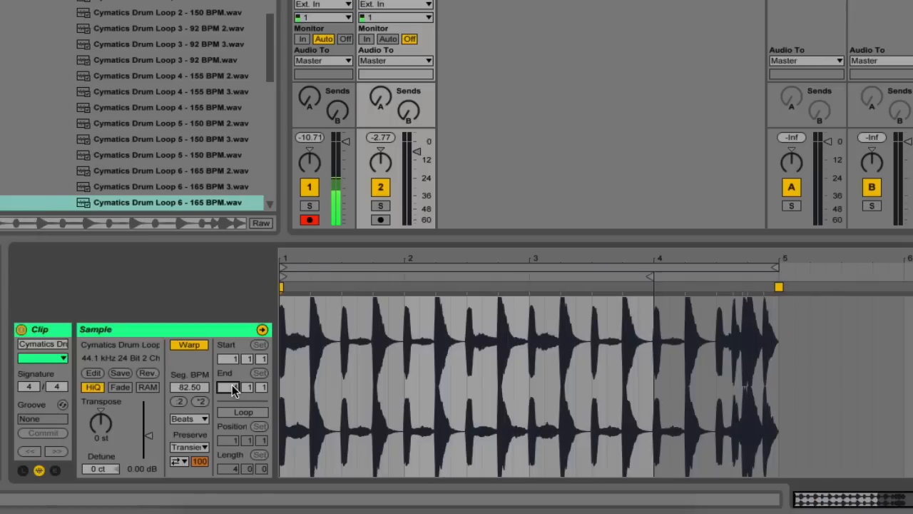
{"action": "key", "text": "Up"}
{"action": "key", "text": "Down"}
{"action": "key", "text": "Down"}
{"action": "key", "text": "Down"}
{"action": "key", "text": "Up"}
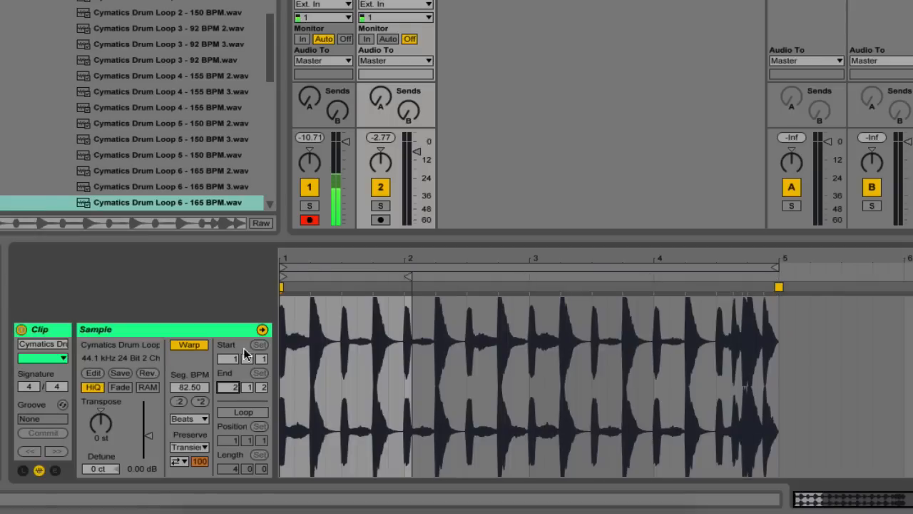
Step: Play the shortened drum clip, restore its end to 5.1.1, and turn looping back on
{"action": "key", "text": "space"}
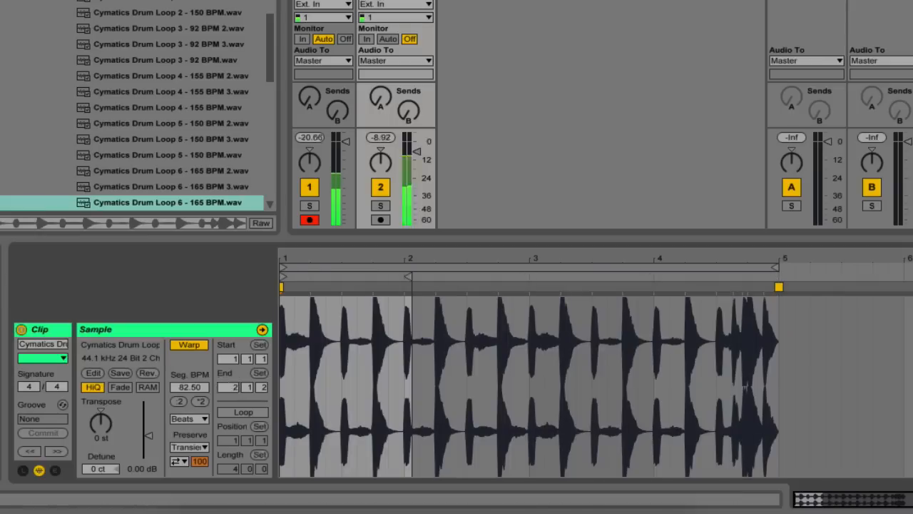
{"action": "left_click_drag", "start_coordinate": [407, 273], "coordinate": [388, 274]}
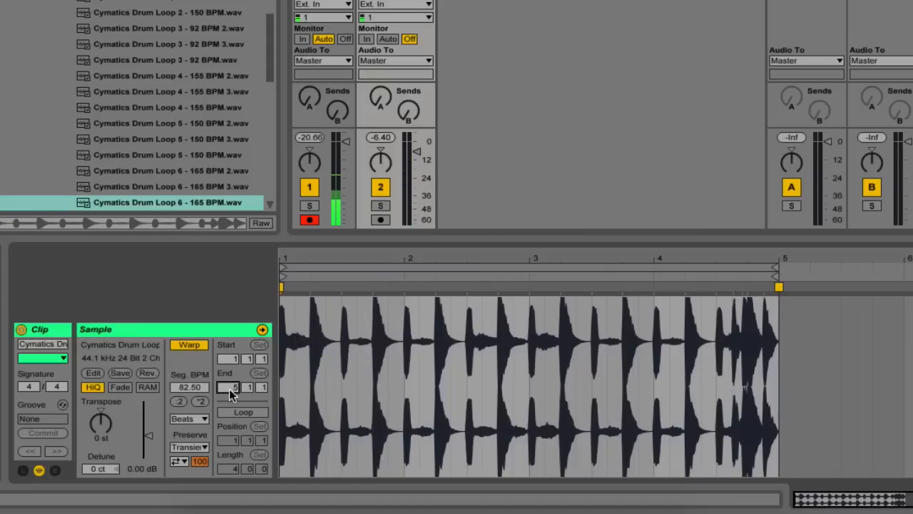
{"action": "left_click", "coordinate": [245, 410]}
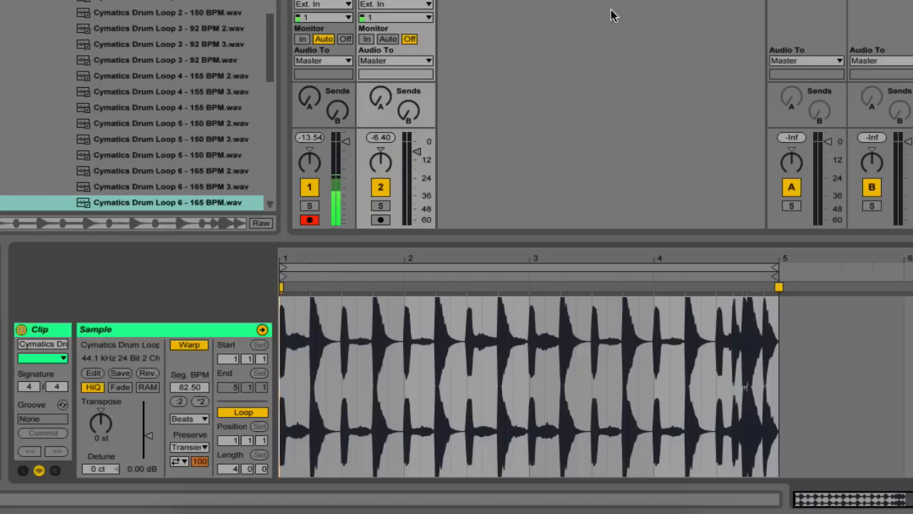
Step: Shorten the drum clip's loop to a length of 1.0.0 and move its loop position forward and back to 1.1.1
{"action": "left_click", "coordinate": [771, 267]}
{"action": "left_click_drag", "start_coordinate": [771, 266], "coordinate": [404, 269]}
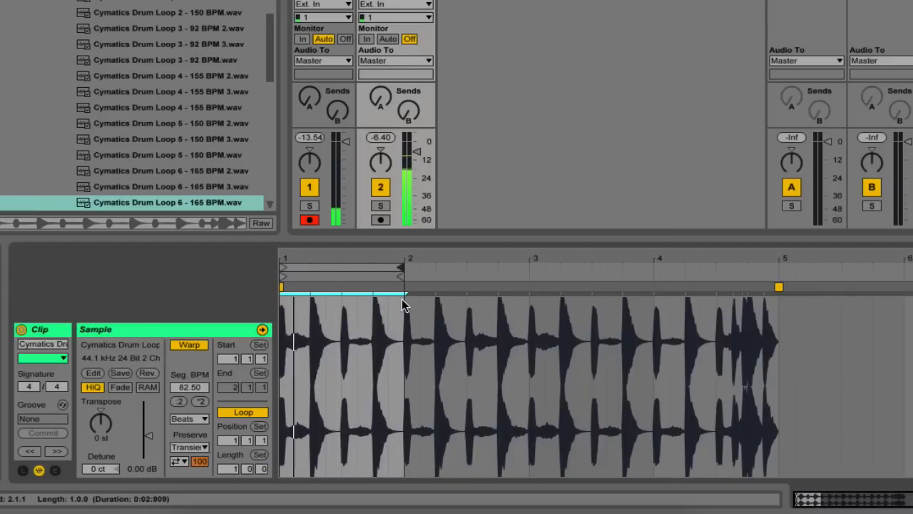
{"action": "left_click", "coordinate": [232, 440]}
{"action": "key", "text": "Up"}
{"action": "key", "text": "Down"}
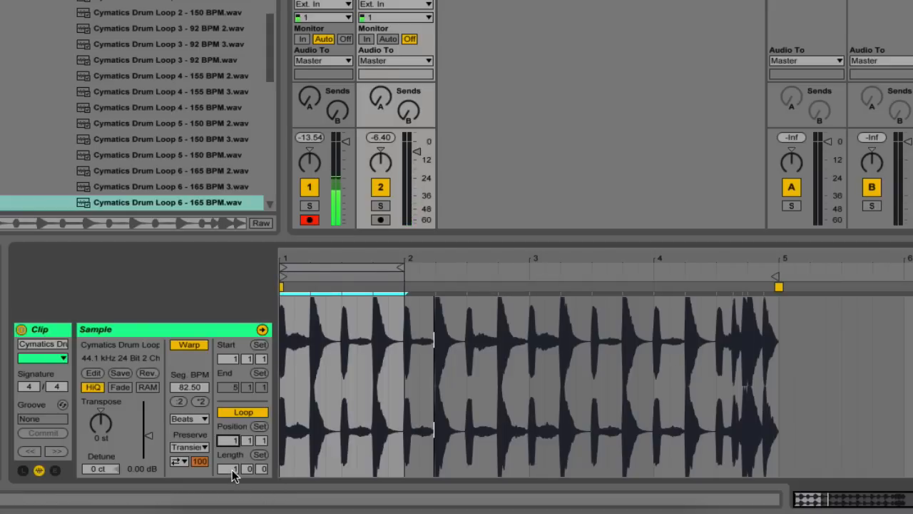
{"action": "left_click", "coordinate": [232, 469]}
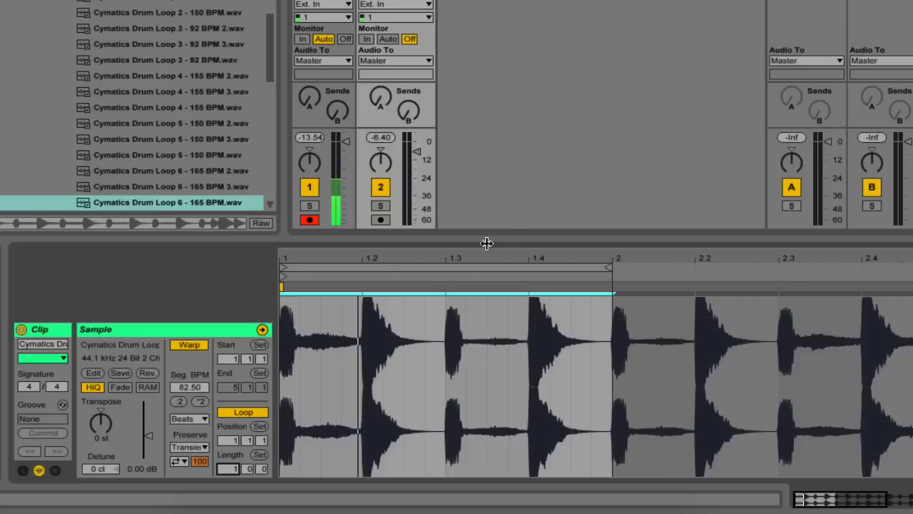
{"action": "left_click_drag", "start_coordinate": [506, 247], "coordinate": [411, 254]}
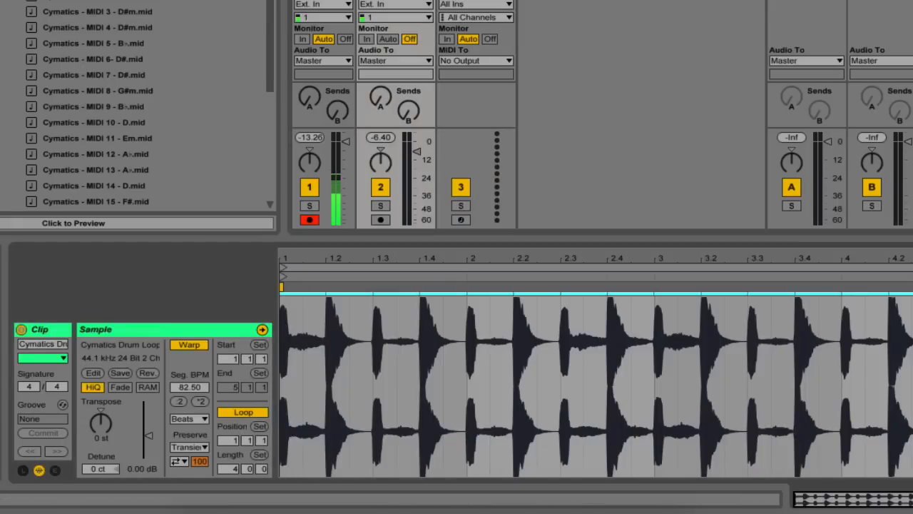
Step: Open the MIDI clip on track 3 and transpose all its notes up 2 semitones and back down to -1
{"action": "left_click", "coordinate": [476, 2]}
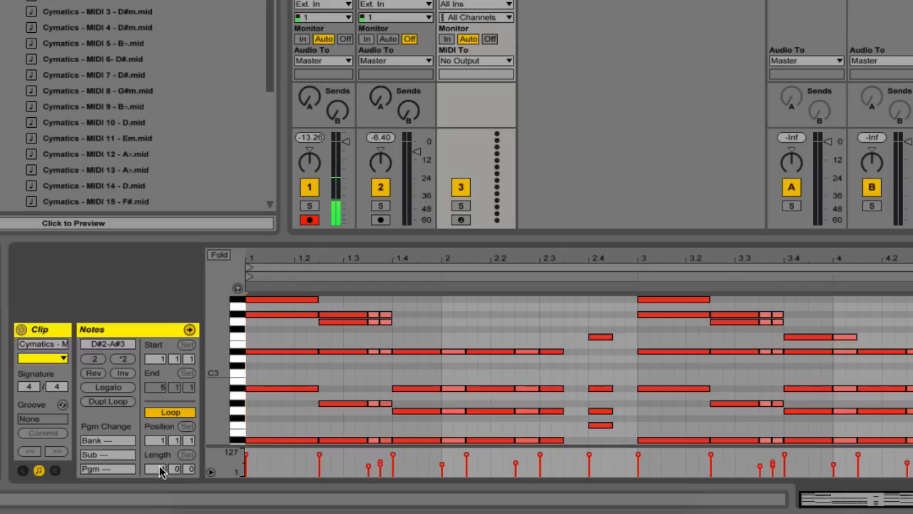
{"action": "left_click", "coordinate": [94, 345]}
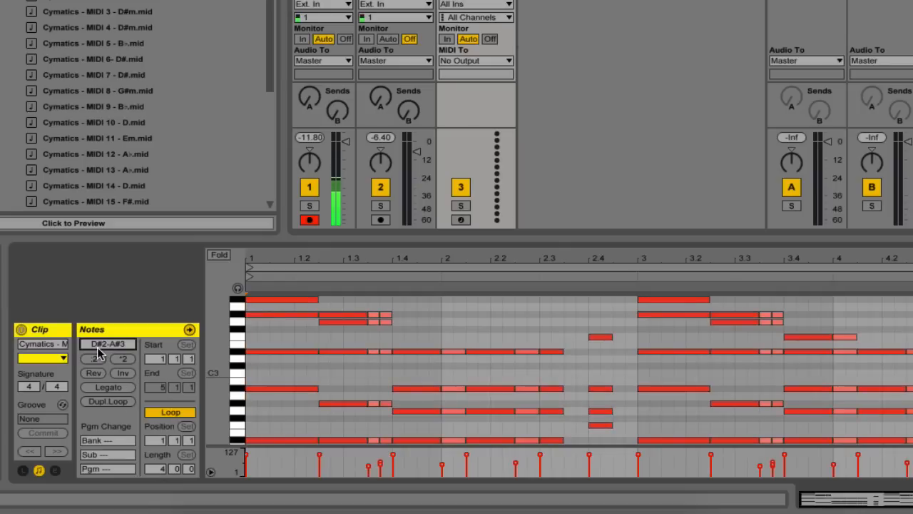
{"action": "key", "text": "Up"}
{"action": "key", "text": "Up"}
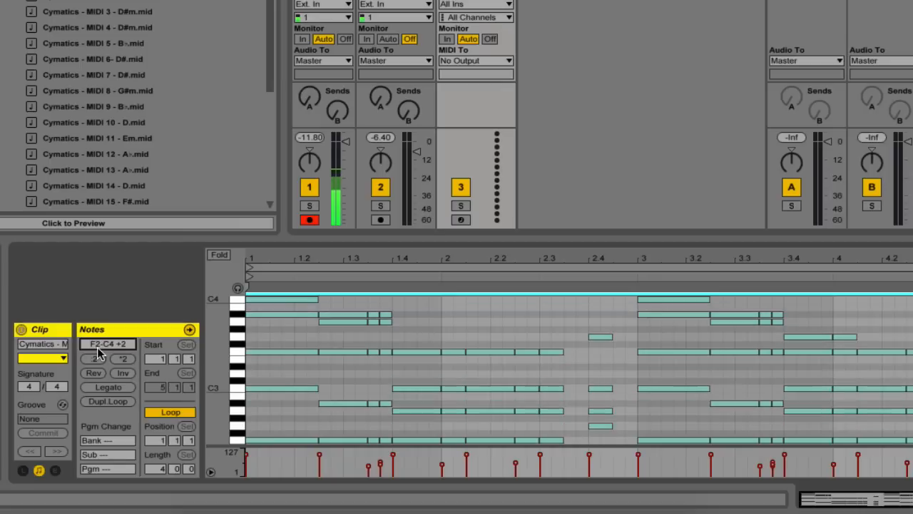
{"action": "key", "text": "Down"}
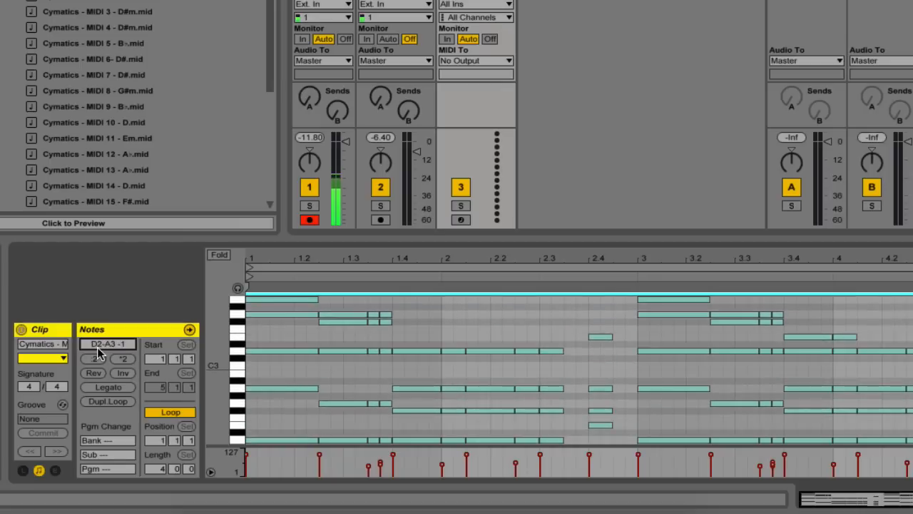
Step: Transpose all notes of the MIDI clip up 8 semitones, to the range B2-F#4
{"action": "key", "text": "Down"}
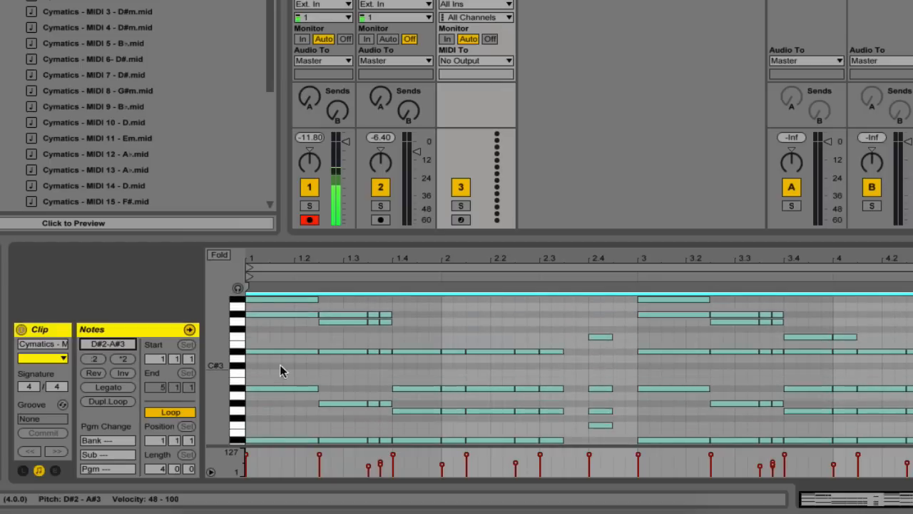
{"action": "key", "text": "Up"}
{"action": "key", "text": "Up"}
{"action": "key", "text": "Up"}
{"action": "key", "text": "Up"}
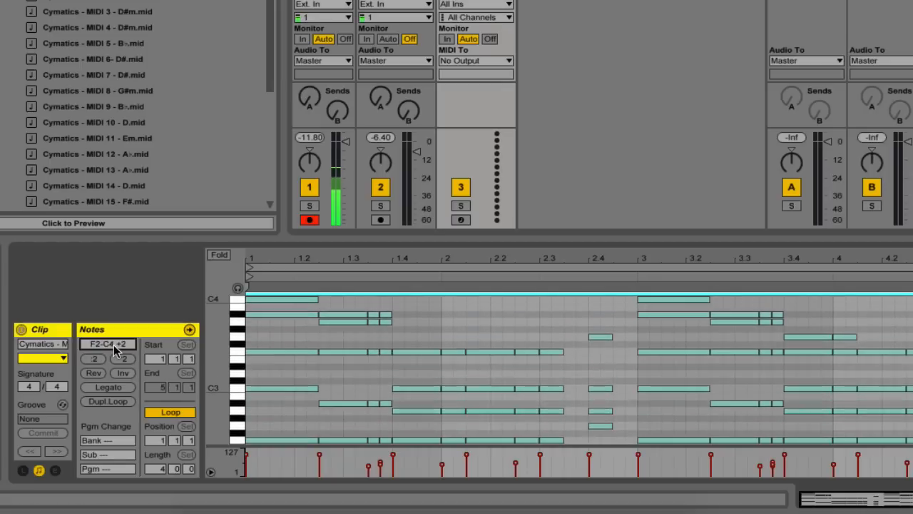
{"action": "key", "text": "Up"}
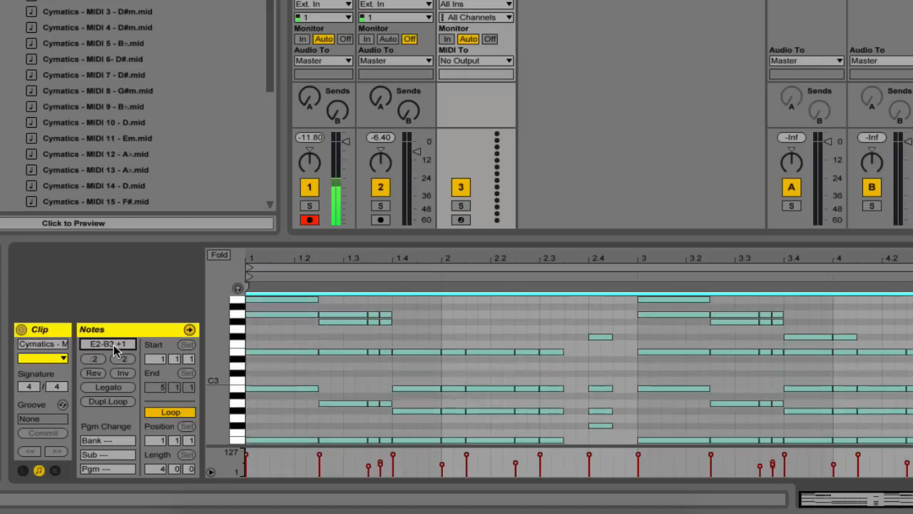
{"action": "key", "text": "Up"}
{"action": "key", "text": "Up"}
{"action": "key", "text": "Up"}
{"action": "key", "text": "Up"}
{"action": "key", "text": "Up"}
{"action": "key", "text": "Up"}
{"action": "key", "text": "Up"}
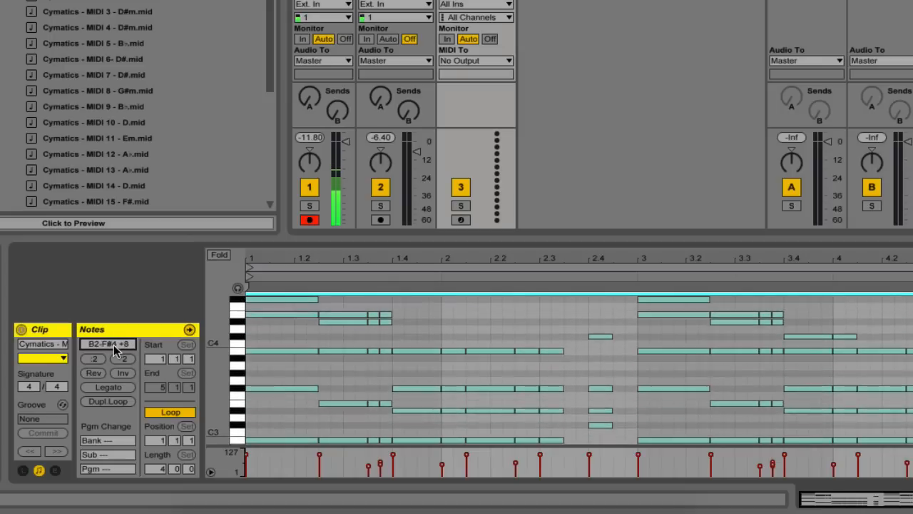
Step: Transpose all notes of the MIDI clip back down to the range D#2-A#3
{"action": "key", "text": "Down"}
{"action": "key", "text": "Down"}
{"action": "key", "text": "Down"}
{"action": "key", "text": "Down"}
{"action": "key", "text": "Down"}
{"action": "key", "text": "Down"}
{"action": "key", "text": "Down"}
{"action": "key", "text": "Down"}
{"action": "key", "text": "Down"}
{"action": "key", "text": "Down"}
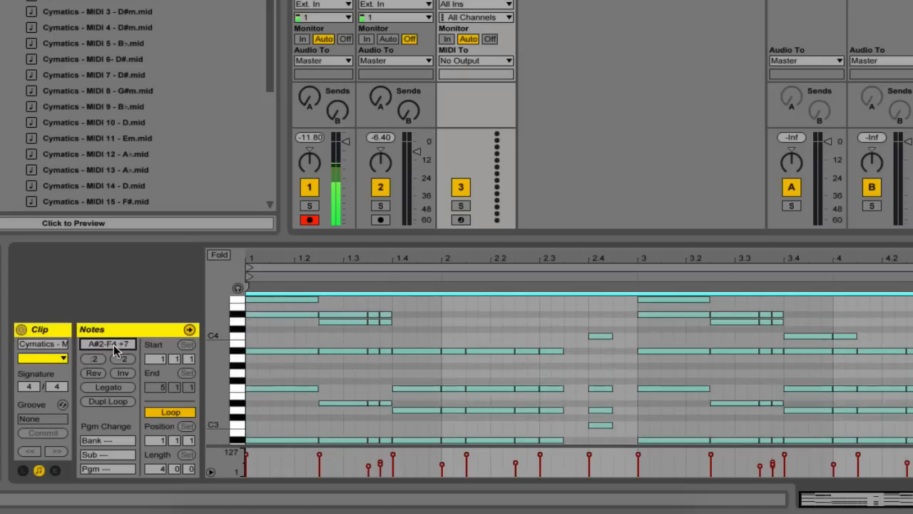
{"action": "key", "text": "Down"}
{"action": "key", "text": "Down"}
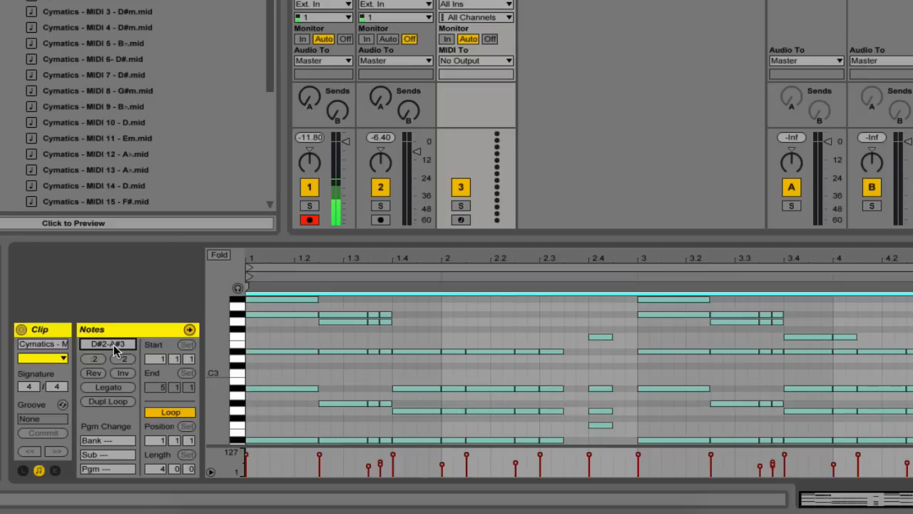
Step: Deselect the notes, compress the MIDI clip's timing to 2 bars and stretch it out to 8 bars
{"action": "left_click", "coordinate": [257, 364]}
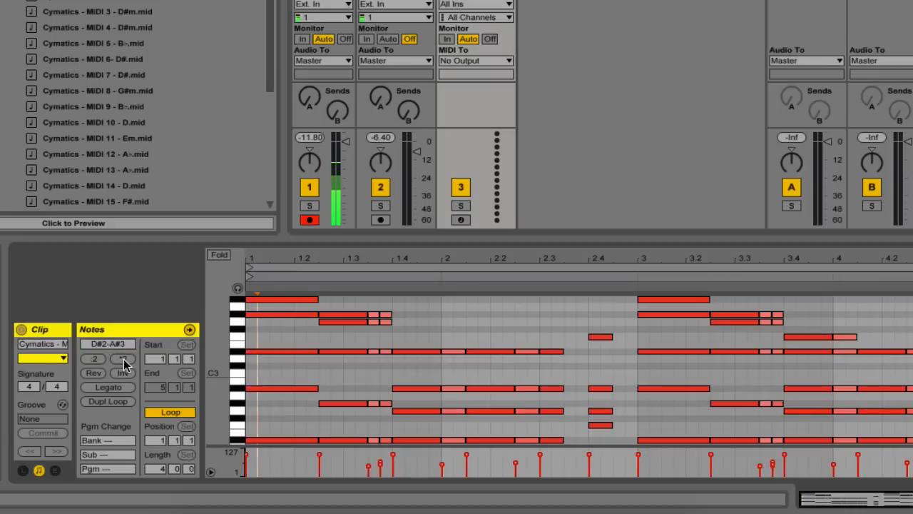
{"action": "left_click", "coordinate": [93, 358]}
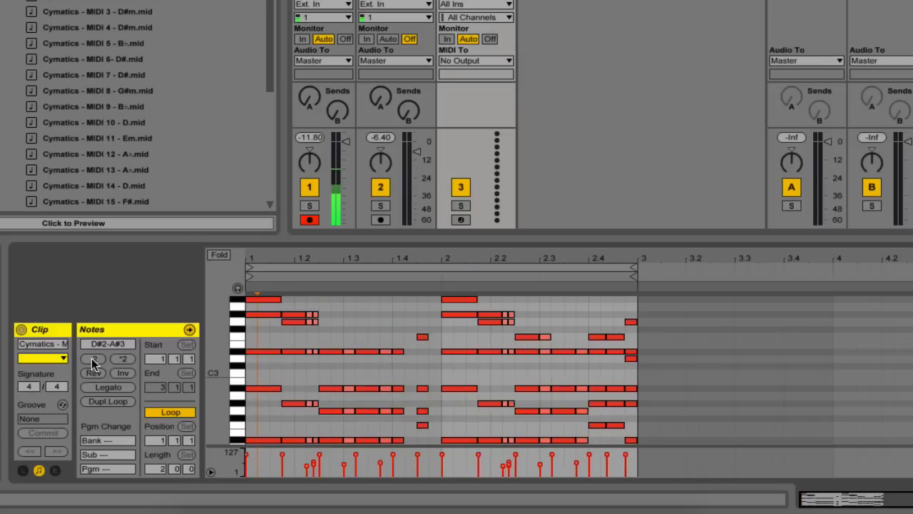
{"action": "left_click", "coordinate": [122, 358]}
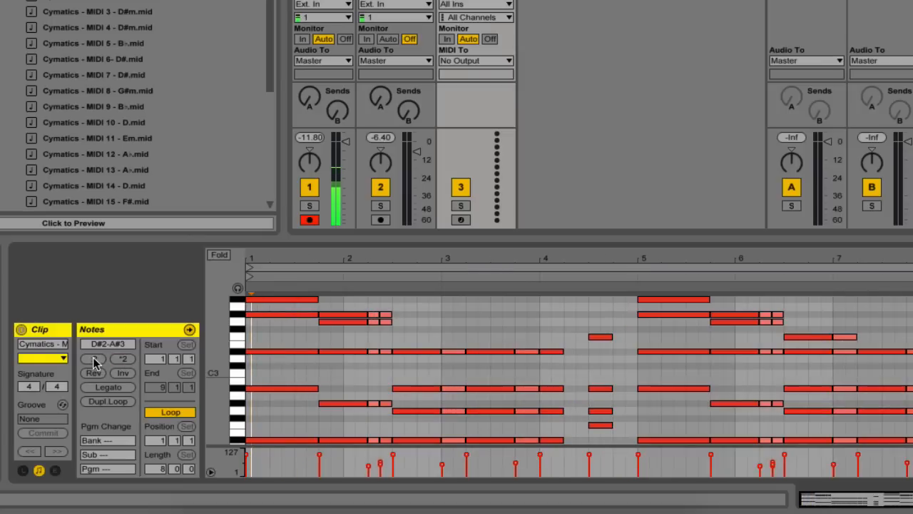
Step: Compress the MIDI clip's timing down to 1 bar and expand it back to 8 bars
{"action": "left_click", "coordinate": [95, 359]}
{"action": "left_click", "coordinate": [95, 359]}
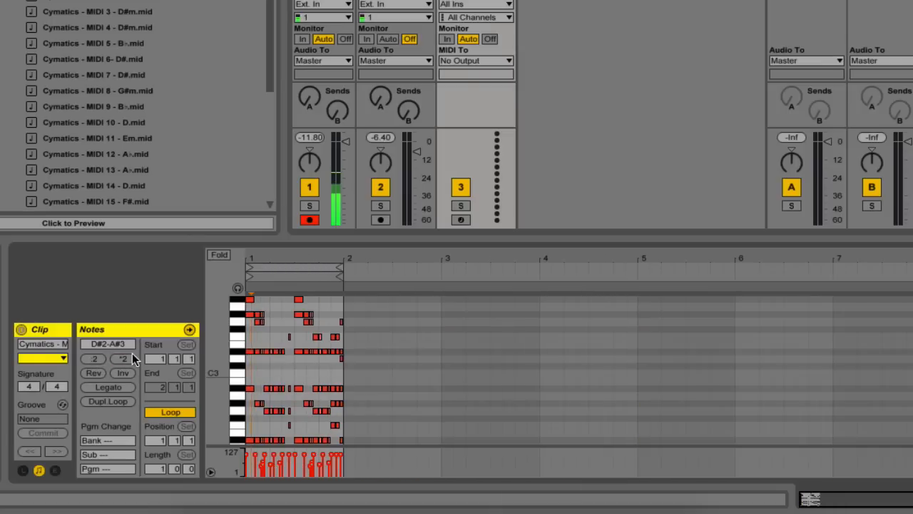
{"action": "left_click", "coordinate": [126, 359]}
{"action": "left_click", "coordinate": [126, 358]}
{"action": "left_click", "coordinate": [125, 359]}
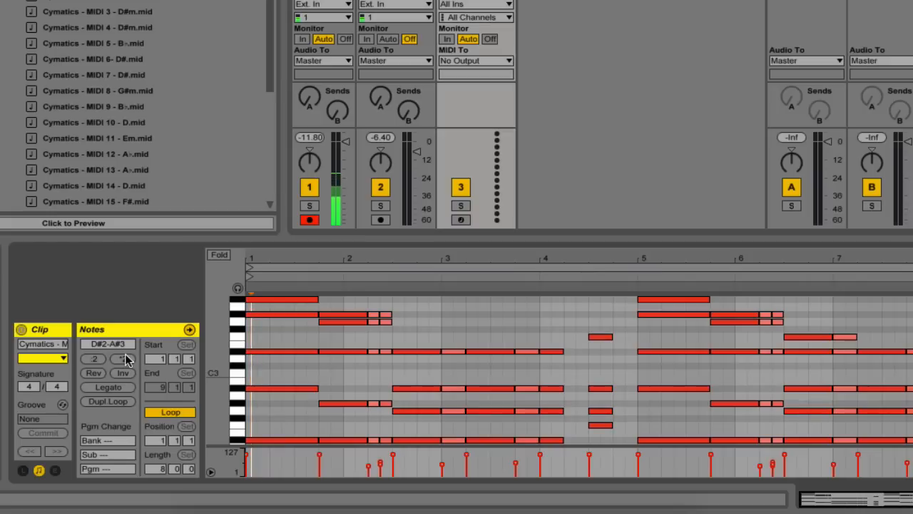
Step: Reverse the order of the MIDI clip's notes repeatedly, ending with the original playing direction
{"action": "left_click", "coordinate": [95, 373]}
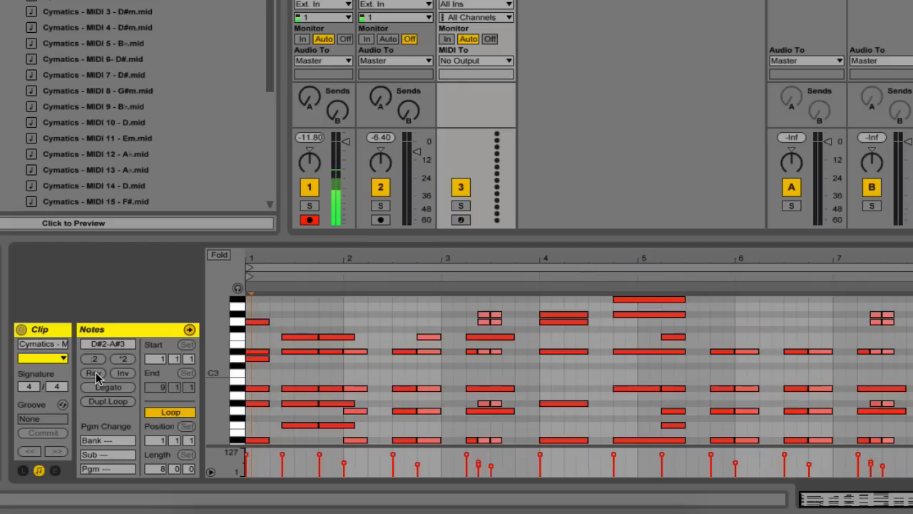
{"action": "left_click", "coordinate": [95, 373]}
{"action": "left_click", "coordinate": [95, 373]}
{"action": "left_click", "coordinate": [95, 374]}
{"action": "left_click", "coordinate": [95, 373]}
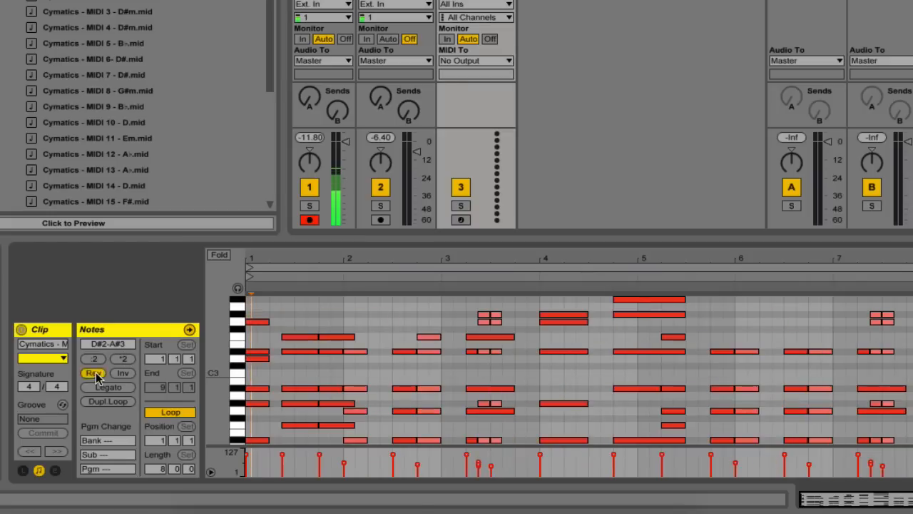
{"action": "left_click", "coordinate": [95, 373]}
{"action": "left_click", "coordinate": [95, 373]}
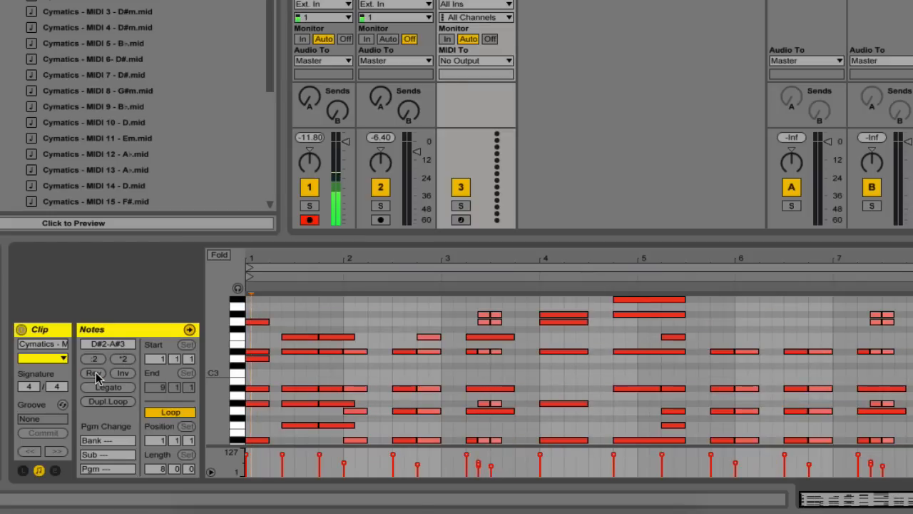
{"action": "left_click", "coordinate": [96, 375]}
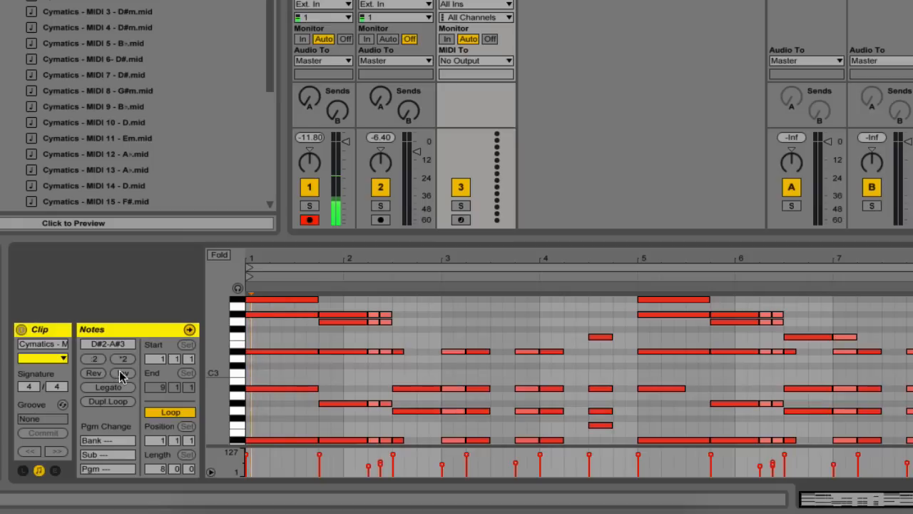
Step: Invert the MIDI clip's notes vertically several times, ending with the original arrangement
{"action": "left_click", "coordinate": [120, 372]}
{"action": "left_click", "coordinate": [120, 371]}
{"action": "left_click", "coordinate": [120, 372]}
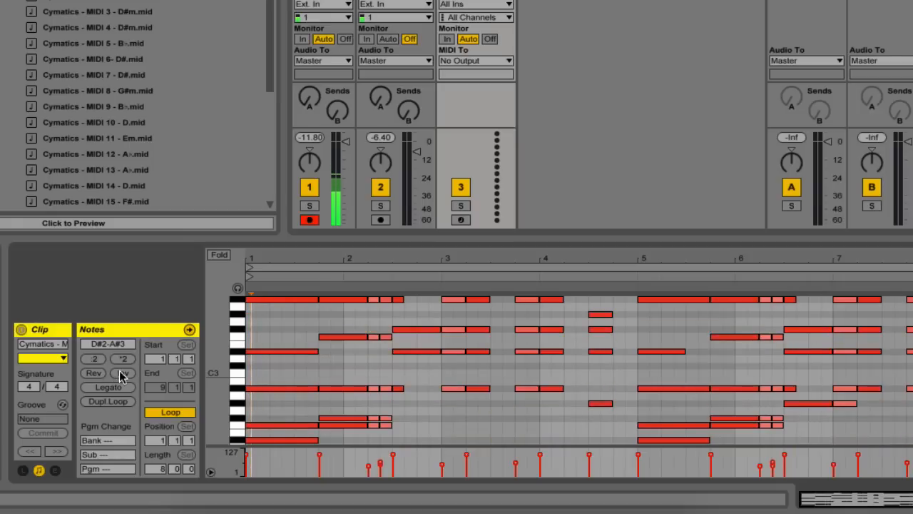
{"action": "left_click", "coordinate": [121, 373]}
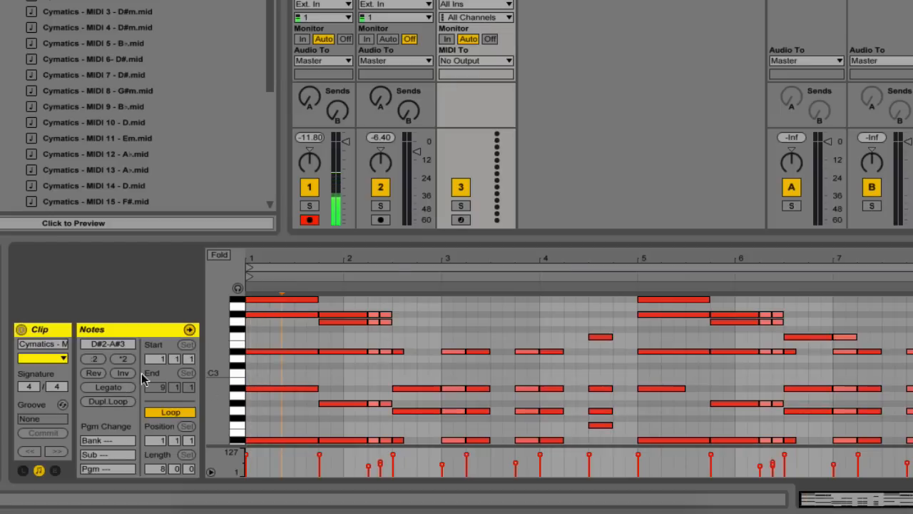
Step: Shorten the two highest notes of the MIDI clip's first chord to brief stubs at bar 1
{"action": "left_click_drag", "start_coordinate": [296, 337], "coordinate": [251, 209]}
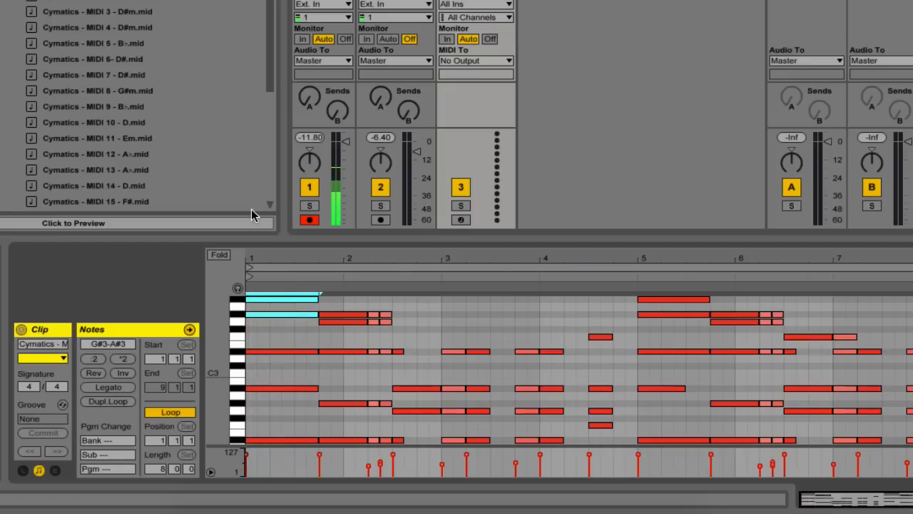
{"action": "key", "text": "shift+Left"}
{"action": "key", "text": "shift+Left"}
{"action": "key", "text": "shift+Left"}
{"action": "key", "text": "shift+Left"}
{"action": "key", "text": "shift+Left"}
Step: Shorten the three lower notes of the first chord, D#2 to D#3, to a length of 0.0.2
{"action": "left_click_drag", "start_coordinate": [288, 327], "coordinate": [306, 438]}
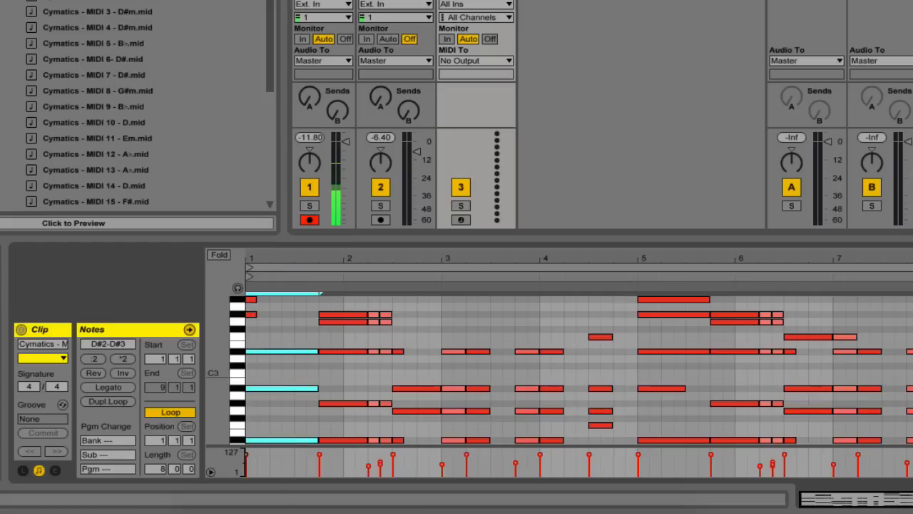
{"action": "key", "text": "shift+Left"}
{"action": "key", "text": "shift+Left"}
{"action": "key", "text": "shift+Left"}
{"action": "key", "text": "shift+Left"}
{"action": "key", "text": "shift+Left"}
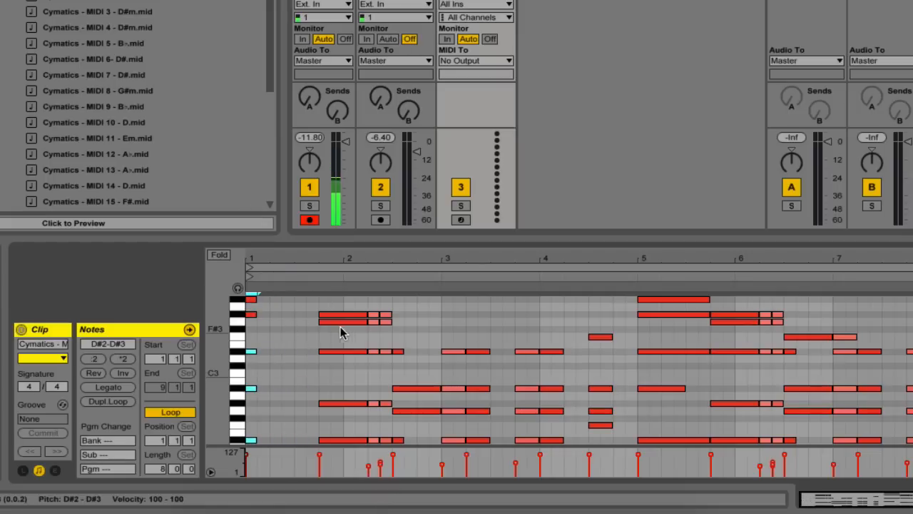
Step: Clear the note selection and apply Legato to all notes of the MIDI clip
{"action": "left_click", "coordinate": [306, 337]}
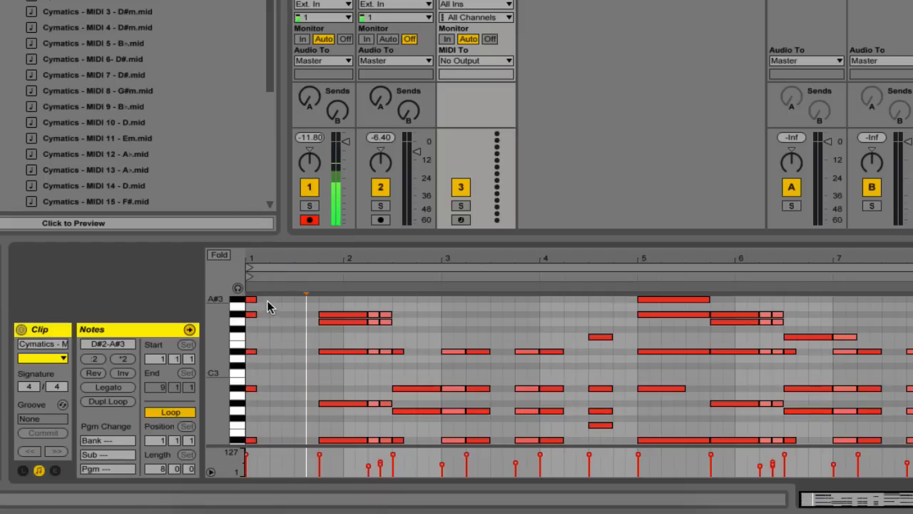
{"action": "left_click", "coordinate": [108, 387]}
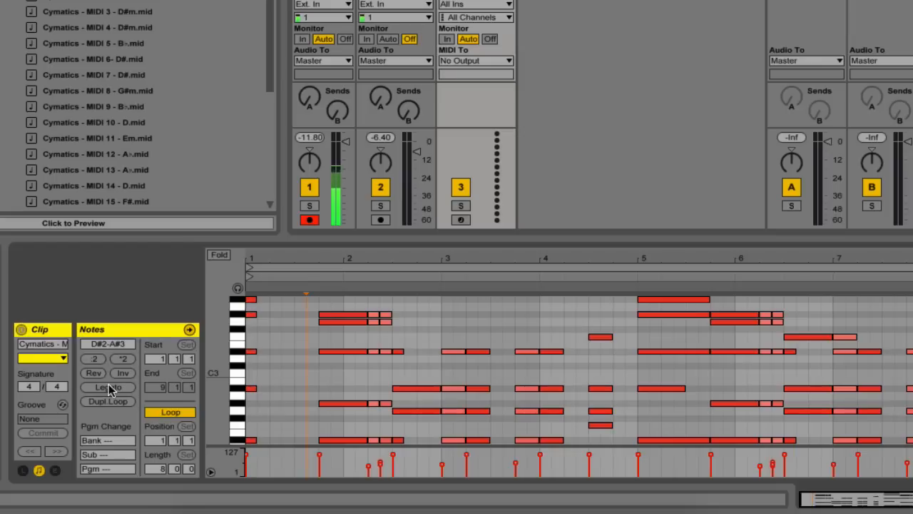
{"action": "left_click", "coordinate": [306, 336]}
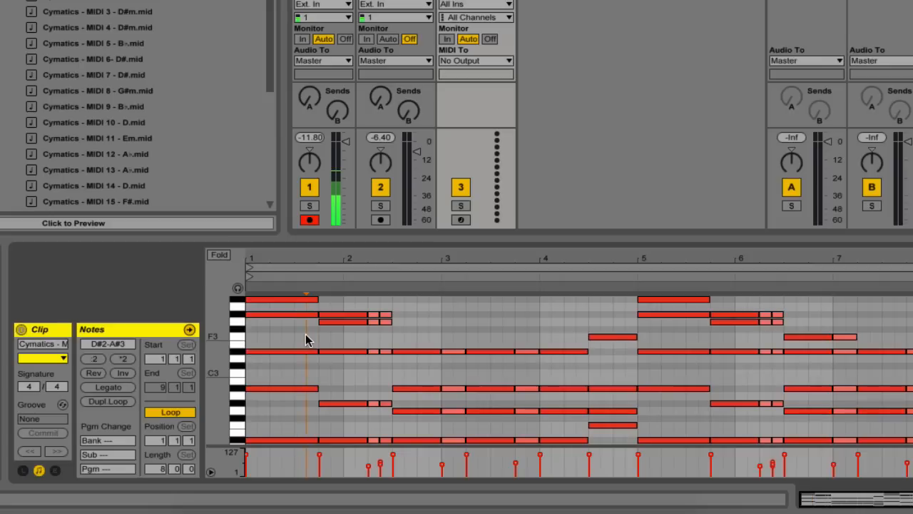
Step: Duplicate the MIDI clip's loop to a length of 16 bars and undo the duplication
{"action": "left_click", "coordinate": [116, 404]}
{"action": "left_click", "coordinate": [354, 318]}
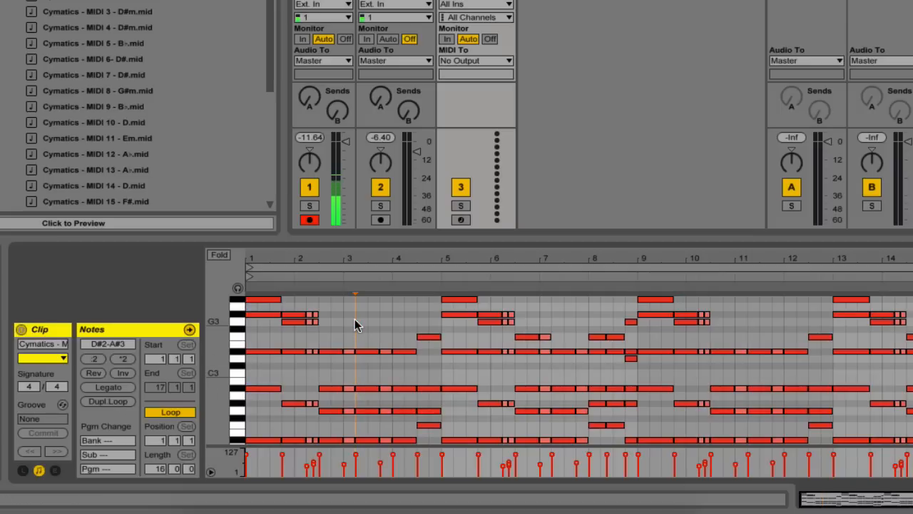
{"action": "key", "text": "ctrl+z"}
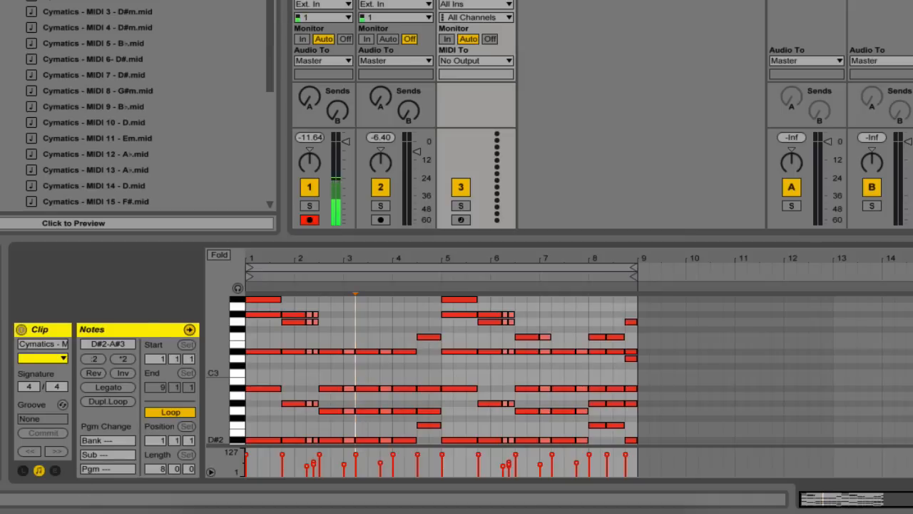
Step: Show the launch settings of the drum clip on track 2, choose the Trigger launch mode, and launch the clip
{"action": "left_click", "coordinate": [392, 1]}
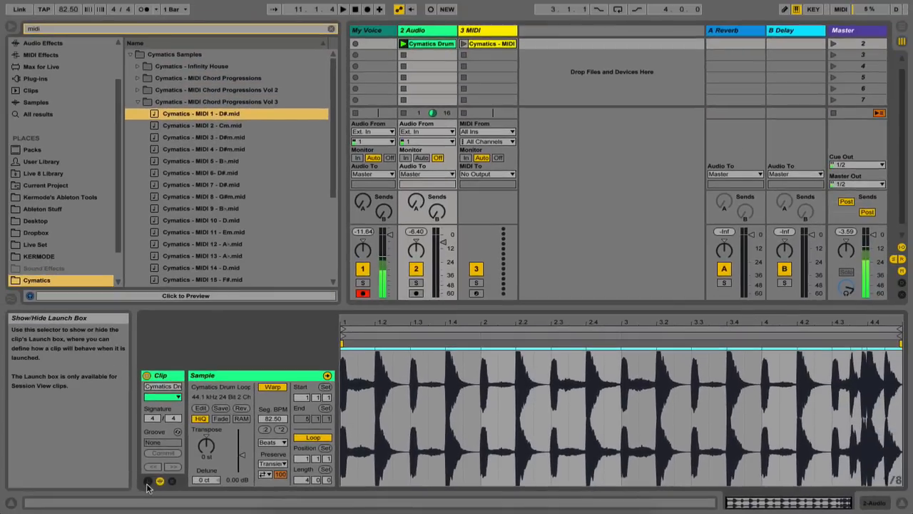
{"action": "left_click", "coordinate": [23, 470]}
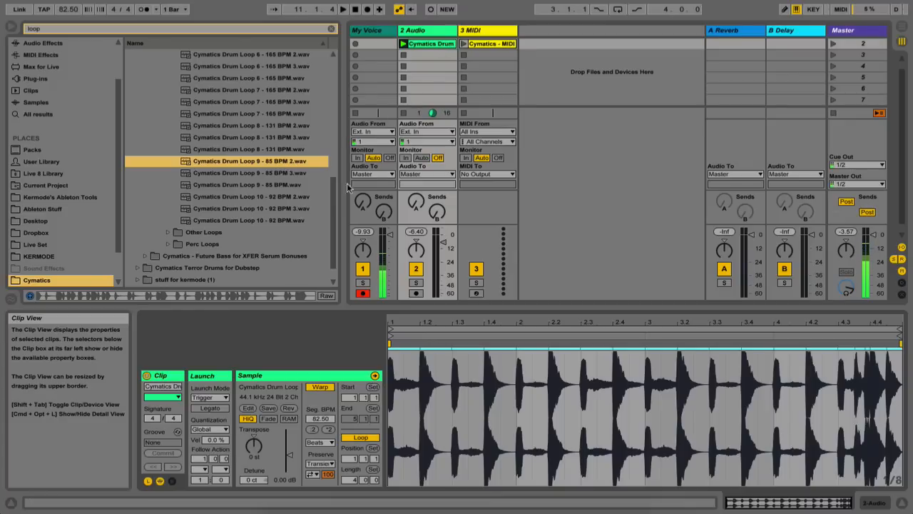
{"action": "left_click", "coordinate": [214, 397]}
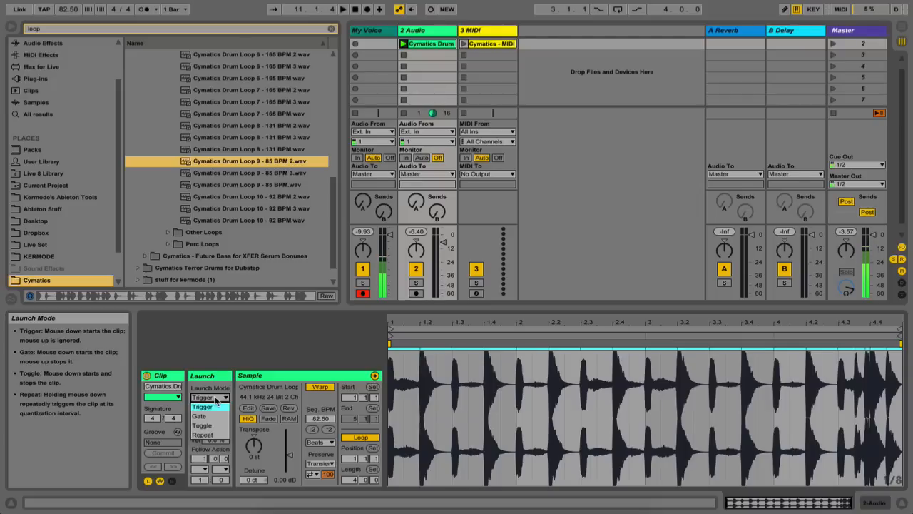
{"action": "left_click", "coordinate": [215, 406]}
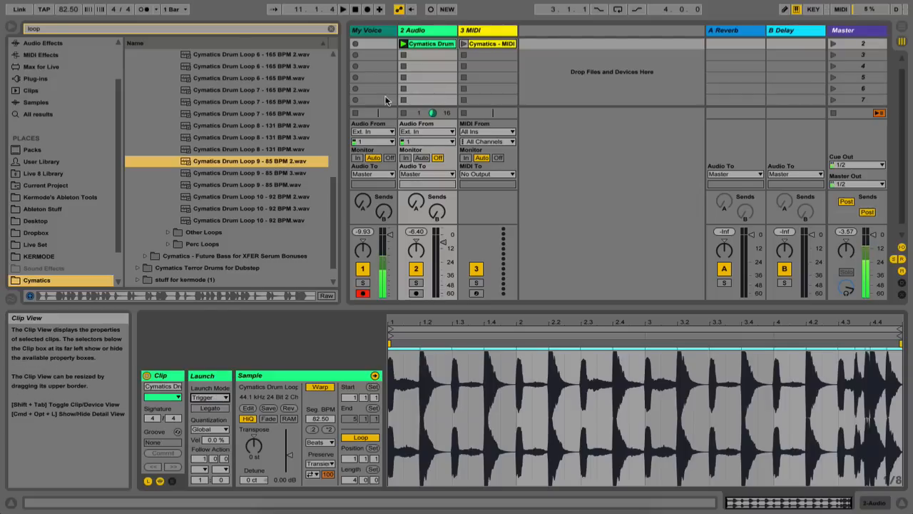
{"action": "left_click", "coordinate": [402, 44]}
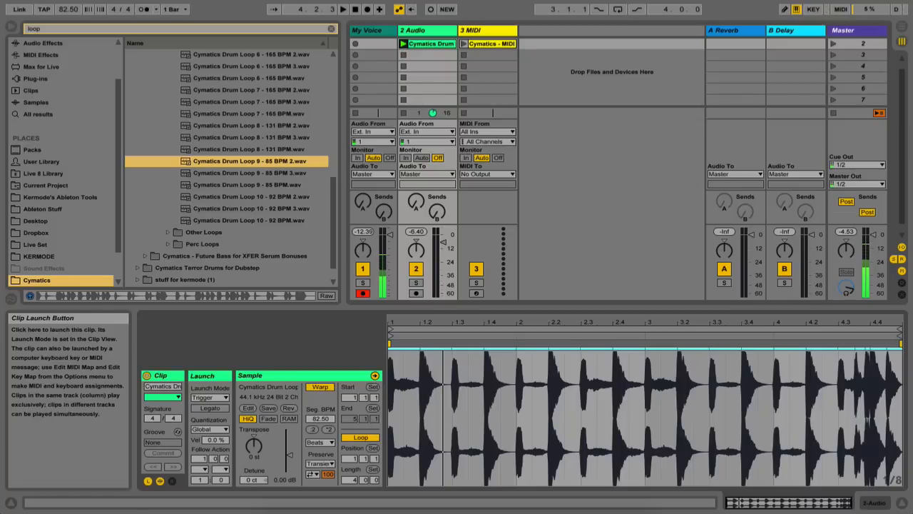
Step: Set the drum clip's launch mode to Gate and try launching the clip
{"action": "left_click", "coordinate": [210, 397]}
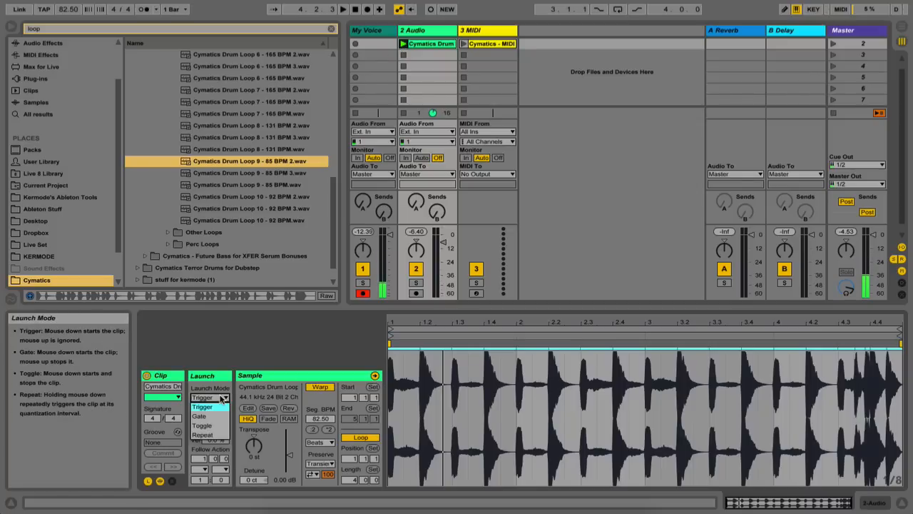
{"action": "left_click", "coordinate": [218, 416]}
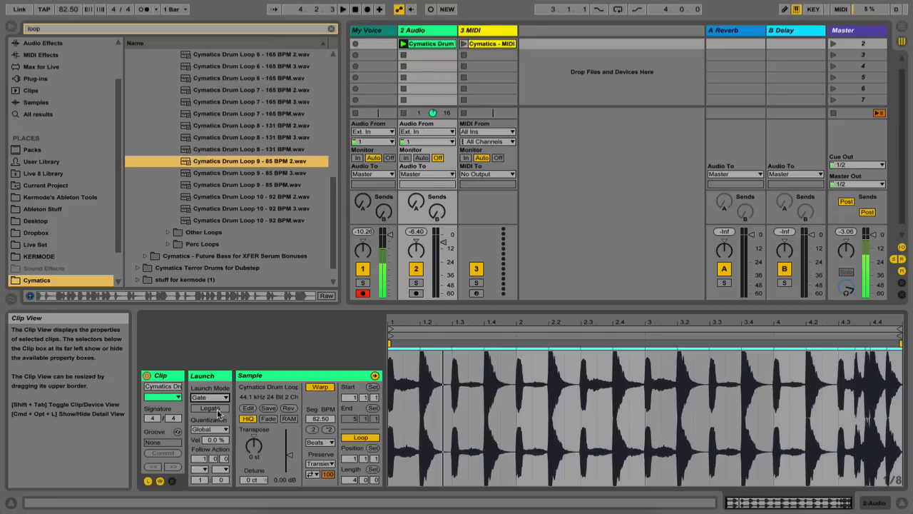
{"action": "left_click", "coordinate": [403, 44]}
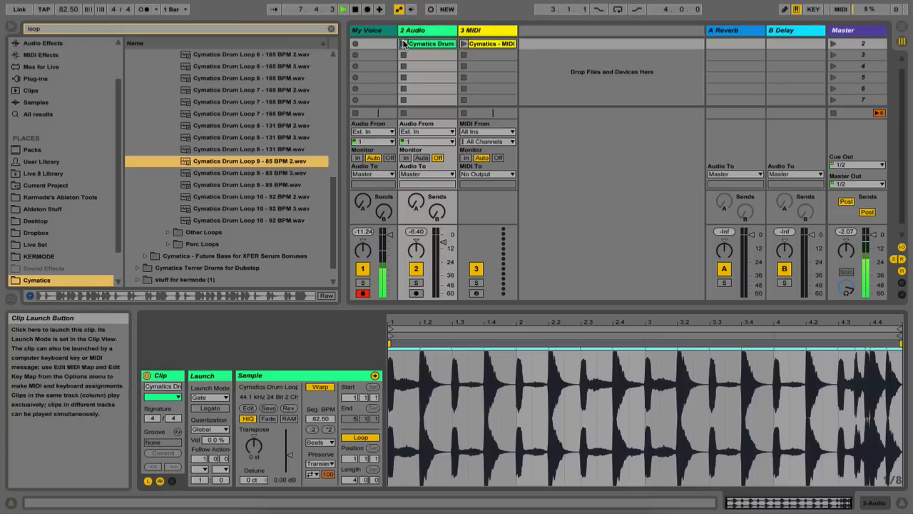
Step: Set the drum clip's launch mode to Toggle
{"action": "left_click", "coordinate": [225, 398]}
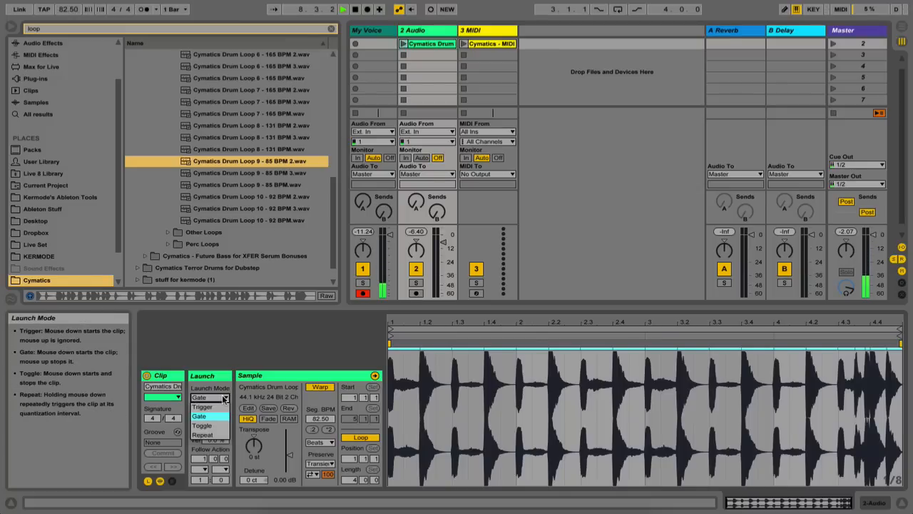
{"action": "left_click", "coordinate": [213, 425]}
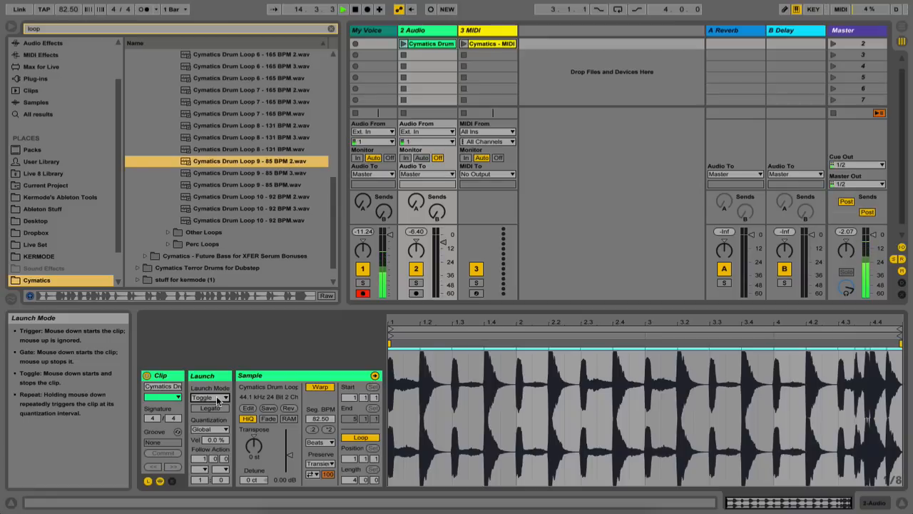
Step: Start and stop the drum clip on track 2 in Toggle mode and change its launch mode to Repeat
{"action": "left_click", "coordinate": [403, 44]}
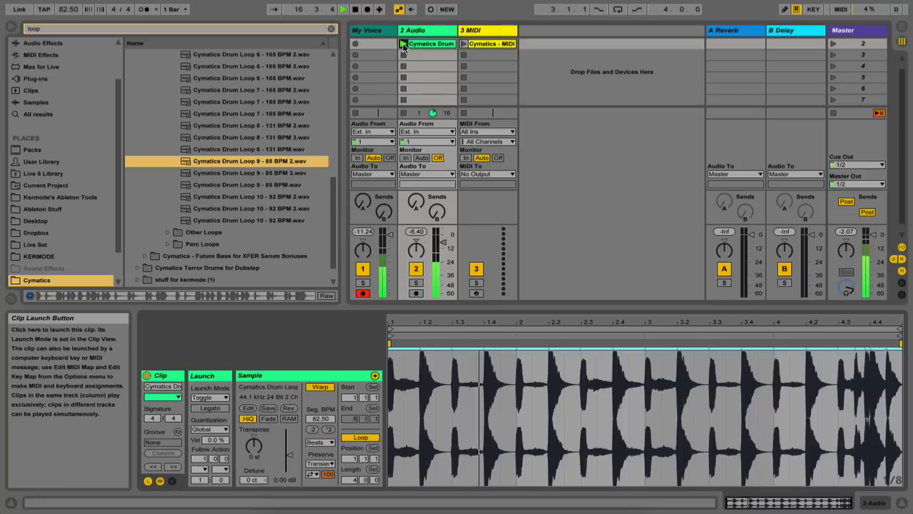
{"action": "left_click", "coordinate": [403, 44]}
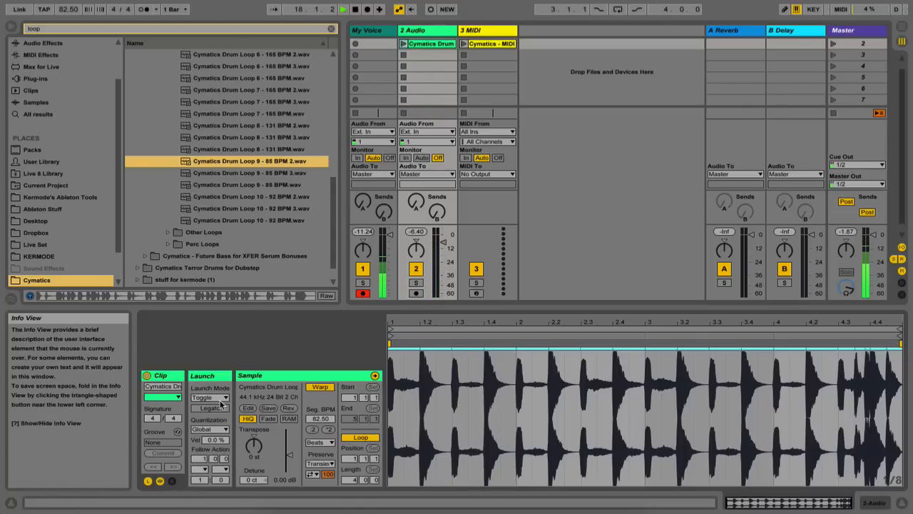
{"action": "left_click", "coordinate": [223, 399]}
{"action": "left_click", "coordinate": [219, 434]}
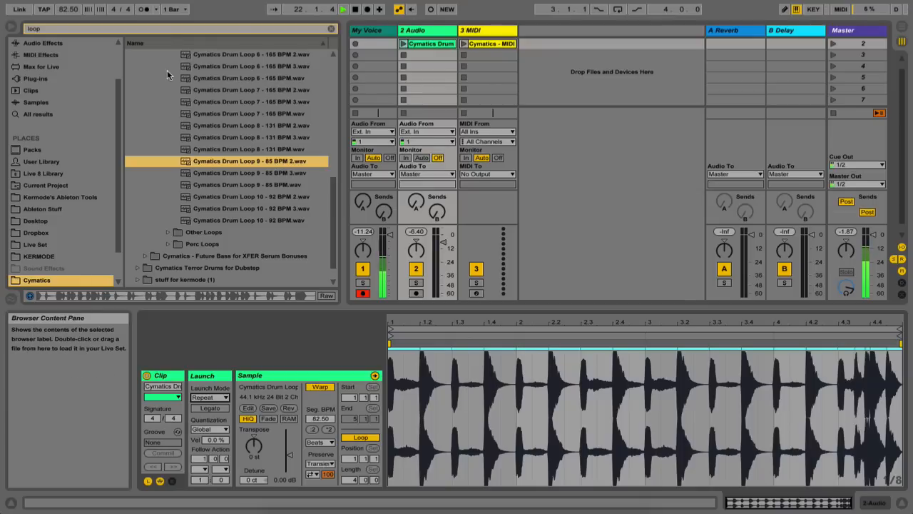
Step: Set the global launch quantization to 1/8 and launch the drum clip on track 2 in Repeat mode
{"action": "left_click", "coordinate": [182, 9]}
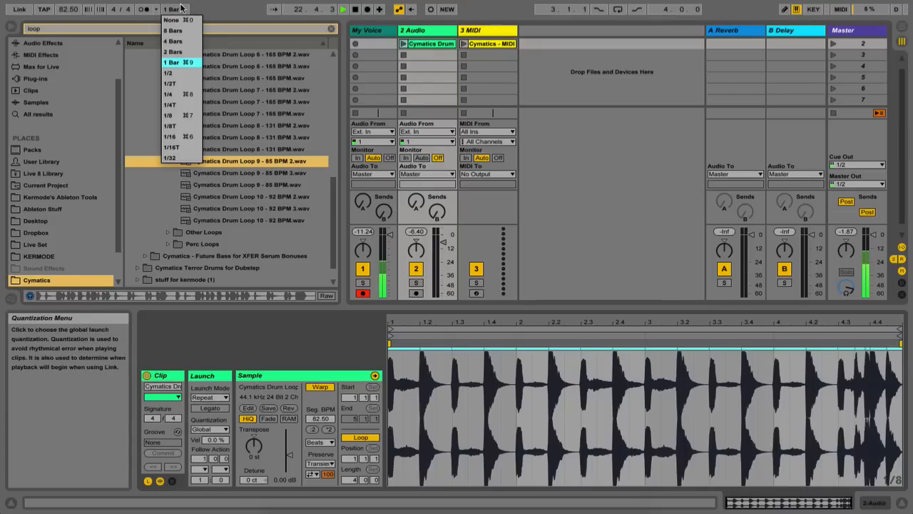
{"action": "left_click", "coordinate": [173, 114]}
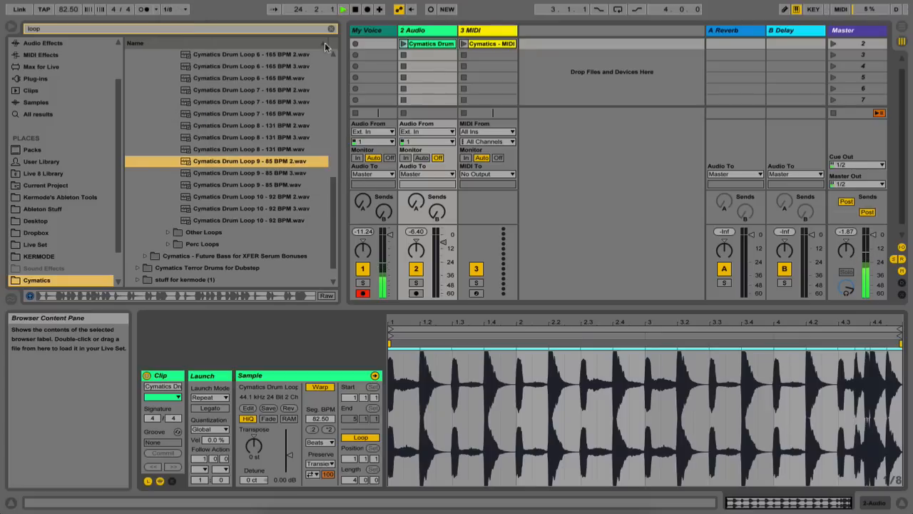
{"action": "left_click", "coordinate": [403, 43]}
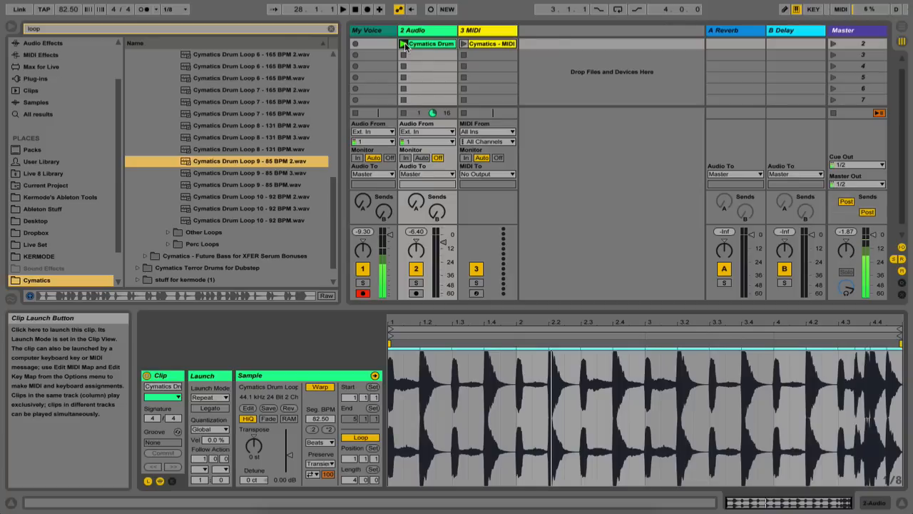
Step: Copy the drum clip into the four slots beneath it and set the launch quantization of the copy in scene 6 to 1/32
{"action": "left_click_drag", "start_coordinate": [427, 44], "coordinate": [427, 63]}
{"action": "left_click_drag", "start_coordinate": [428, 64], "coordinate": [429, 87]}
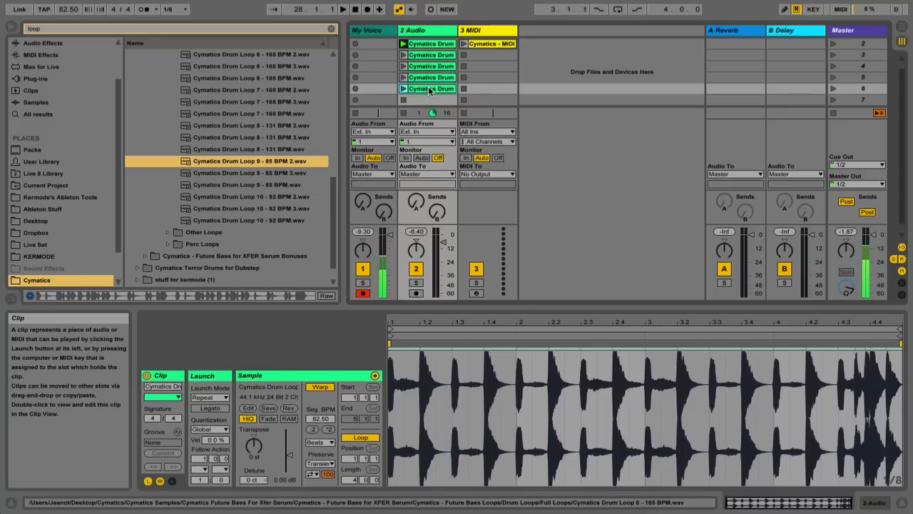
{"action": "left_click", "coordinate": [222, 430]}
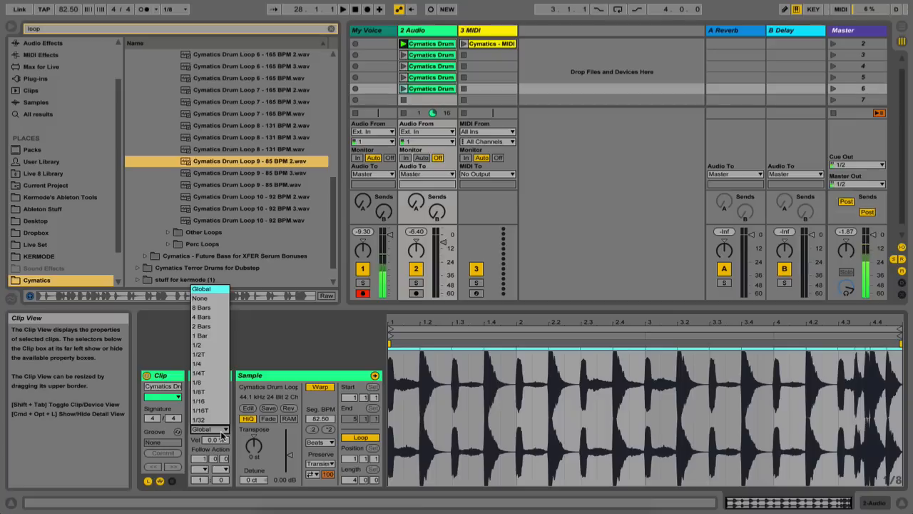
{"action": "left_click", "coordinate": [210, 419]}
Step: Set the launch quantization of the drum clip copies to 1/16 in scene 5, 1/8 in scene 4 and 1/4 in scene 3
{"action": "left_click", "coordinate": [428, 78]}
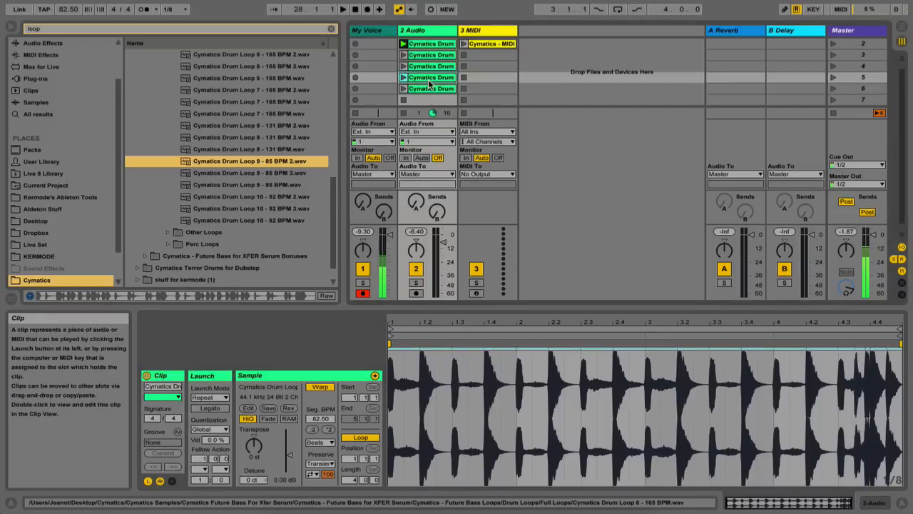
{"action": "left_click", "coordinate": [210, 429]}
{"action": "left_click", "coordinate": [209, 407]}
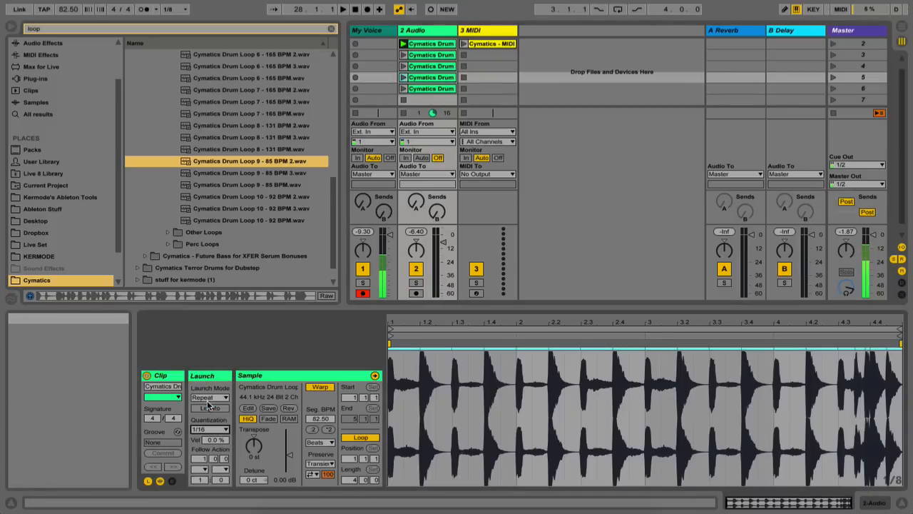
{"action": "key", "text": "Up"}
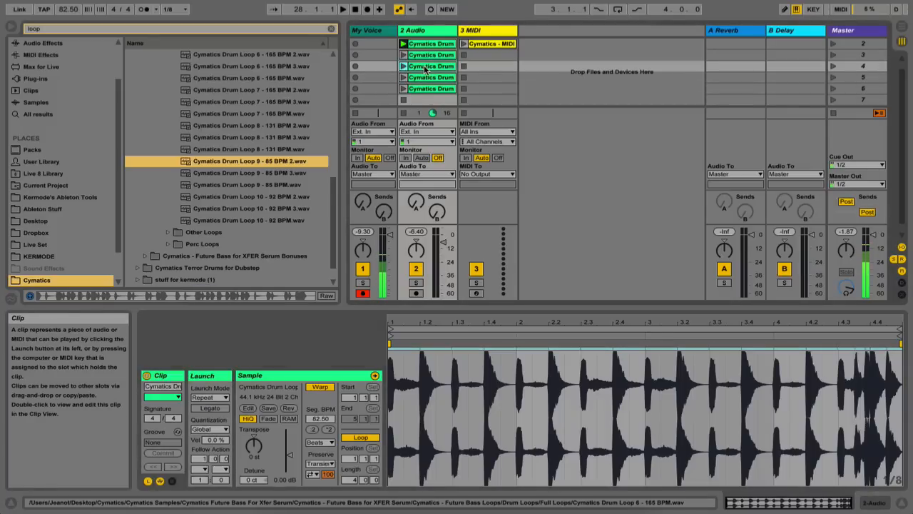
{"action": "left_click", "coordinate": [218, 429]}
{"action": "left_click", "coordinate": [210, 381]}
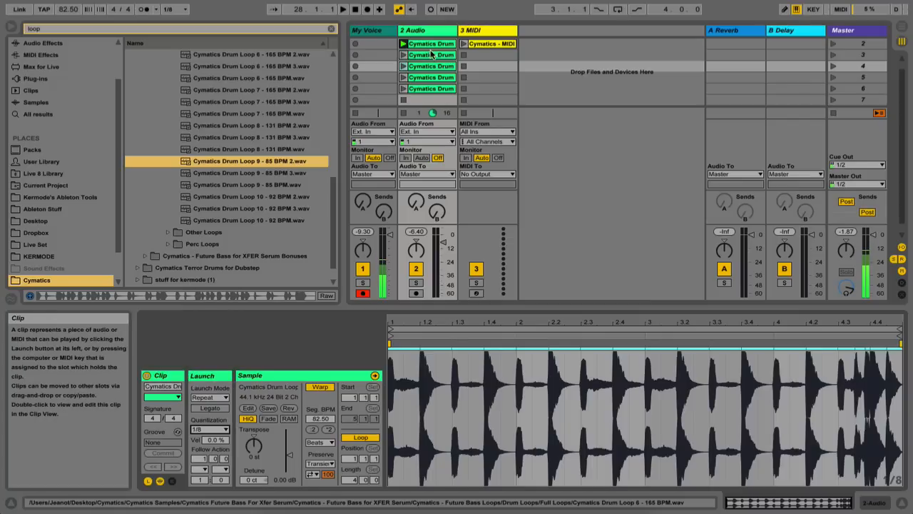
{"action": "left_click", "coordinate": [431, 54]}
{"action": "left_click", "coordinate": [214, 428]}
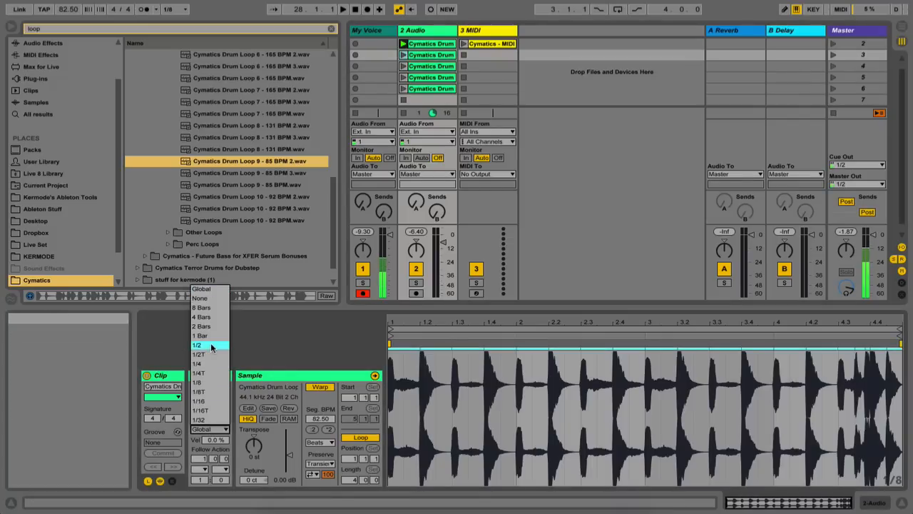
{"action": "left_click", "coordinate": [206, 363]}
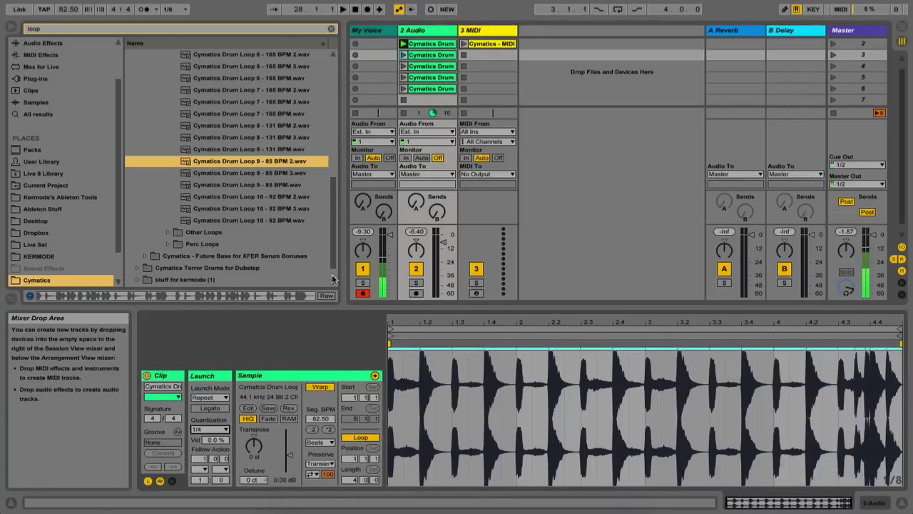
Step: Select the four drum clip copies in scenes 3 to 6 together and choose Repeat as their launch mode
{"action": "left_click", "coordinate": [432, 88]}
{"action": "left_click", "coordinate": [433, 56], "text": "shift"}
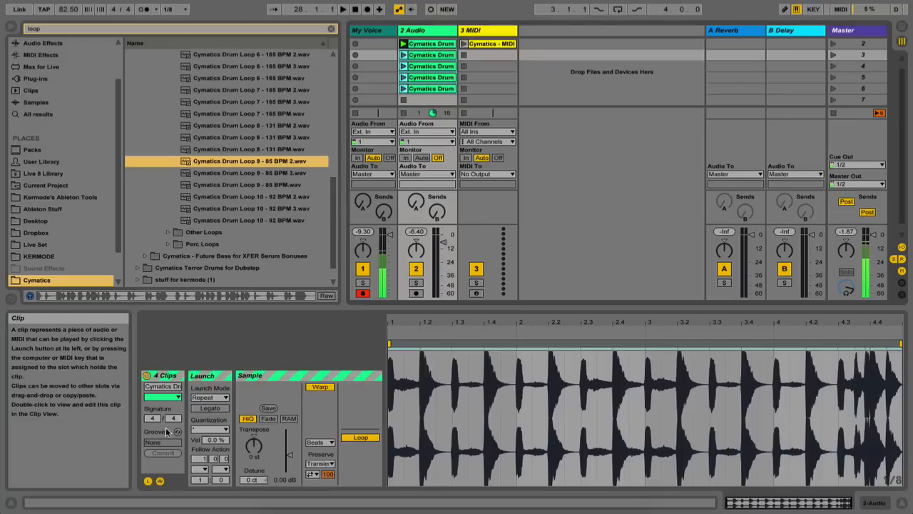
{"action": "left_click", "coordinate": [211, 398]}
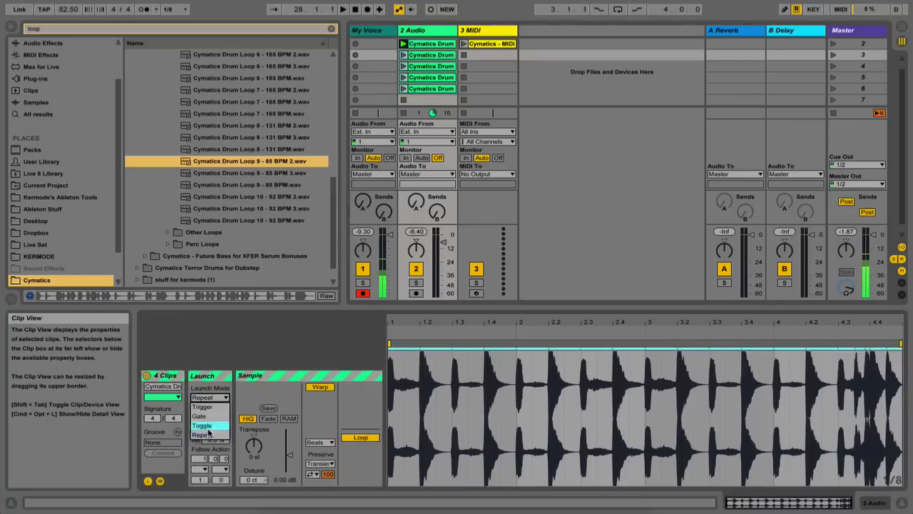
{"action": "left_click", "coordinate": [206, 434]}
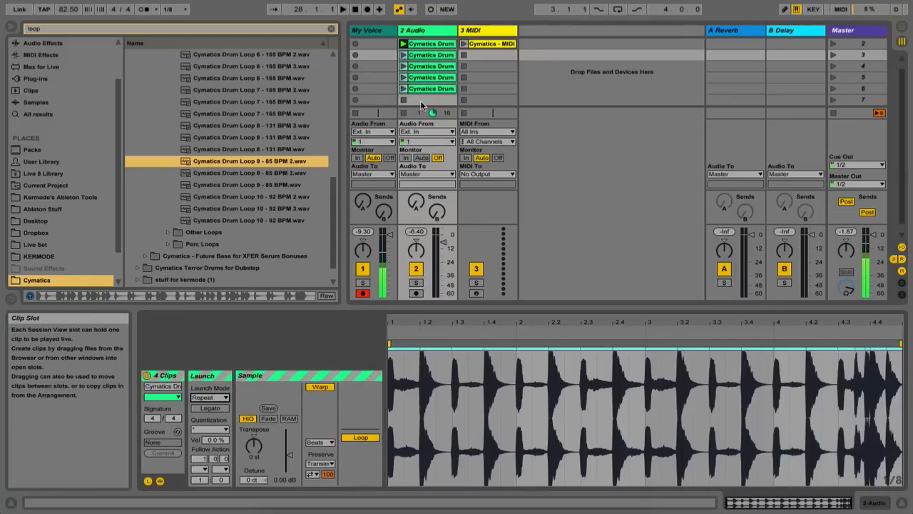
Step: Launch the drum clip copies in varying order to hear how their different quantization values repeat the beat
{"action": "left_click", "coordinate": [403, 89]}
{"action": "left_click", "coordinate": [403, 76]}
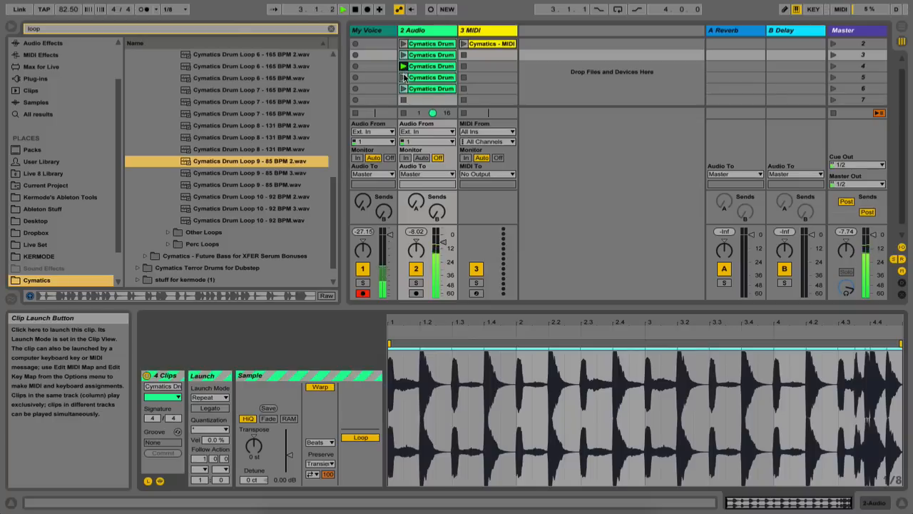
{"action": "left_click", "coordinate": [403, 88]}
{"action": "left_click", "coordinate": [404, 55]}
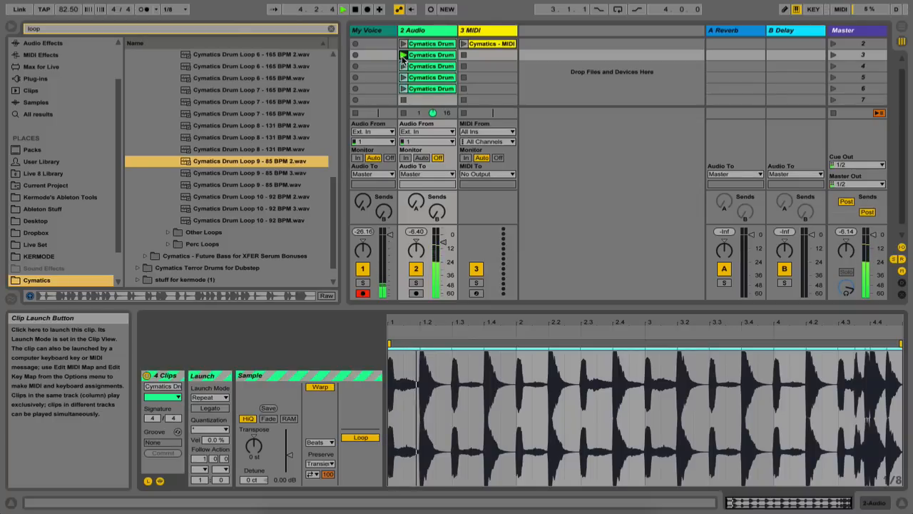
{"action": "left_click", "coordinate": [403, 78]}
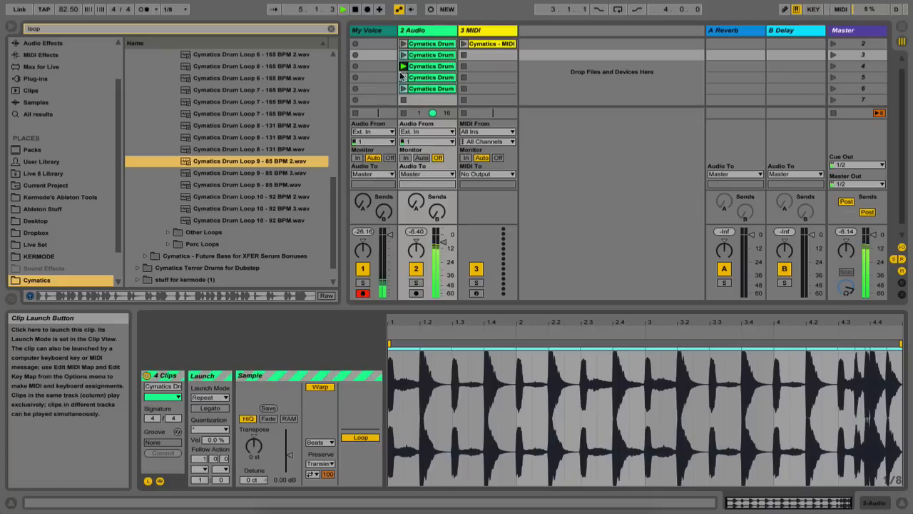
{"action": "left_click", "coordinate": [404, 88]}
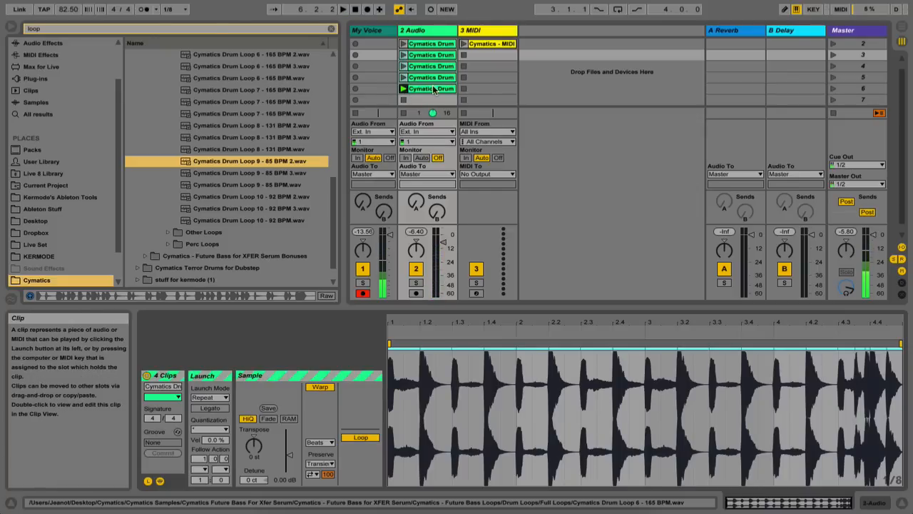
Step: Delete the four drum clip copies and give the remaining drum clip the Trigger launch mode with Global quantization
{"action": "left_click", "coordinate": [433, 86]}
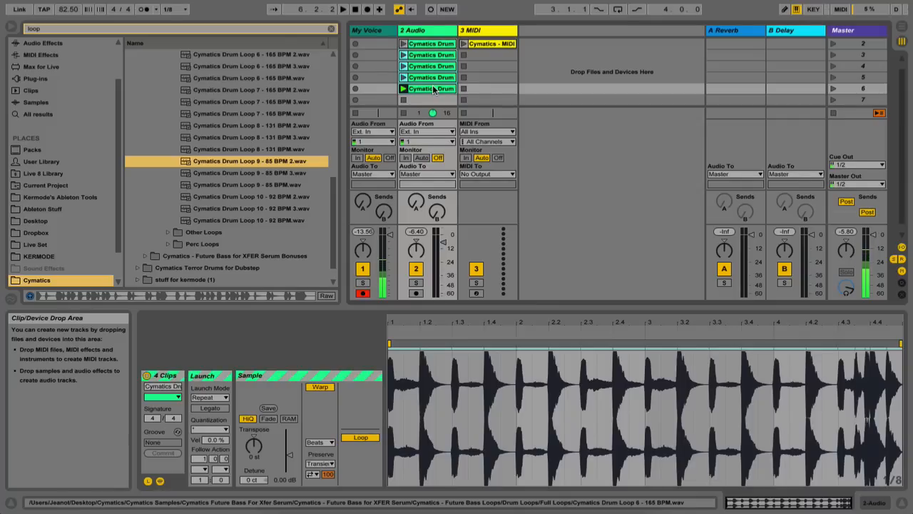
{"action": "key", "text": "Delete"}
{"action": "key", "text": "Up"}
{"action": "left_click", "coordinate": [209, 397]}
{"action": "left_click", "coordinate": [202, 407]}
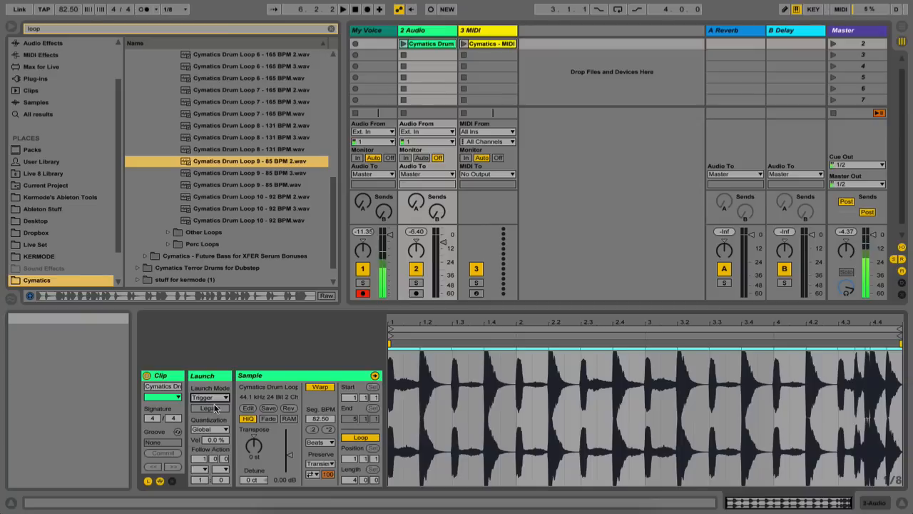
{"action": "left_click", "coordinate": [210, 429]}
{"action": "left_click", "coordinate": [213, 431]}
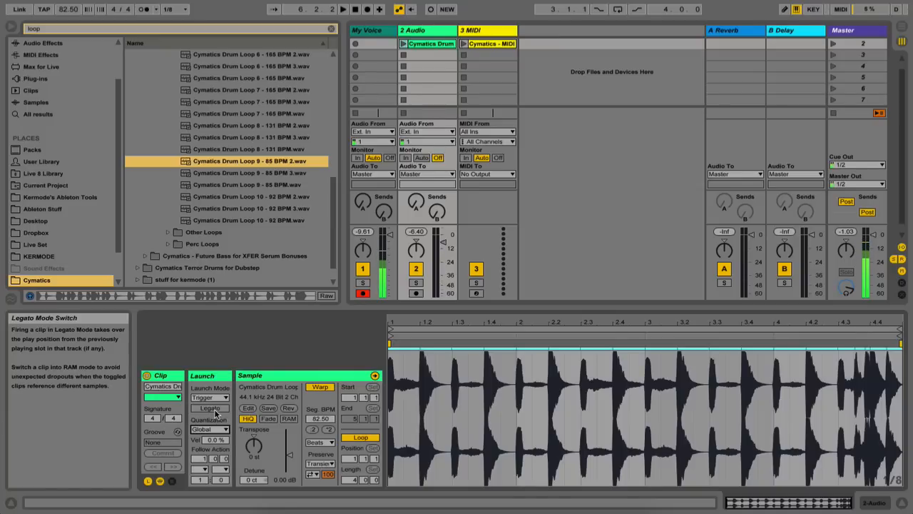
Step: Load Cymatics Drum Loop 9 - 85 BPM.wav into the scene 3 slot of track 2 and color the clip blue
{"action": "left_click", "coordinate": [250, 184]}
{"action": "left_click_drag", "start_coordinate": [314, 184], "coordinate": [413, 54]}
{"action": "right_click", "coordinate": [414, 53]}
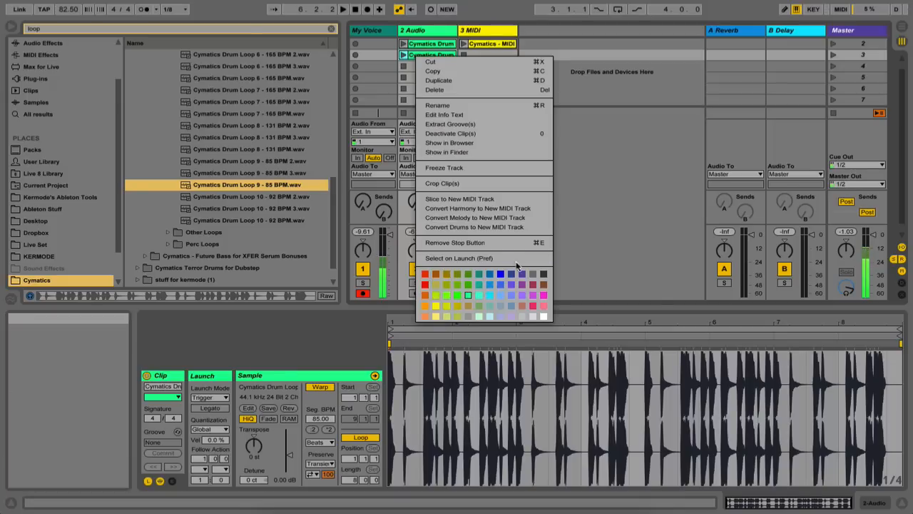
{"action": "left_click", "coordinate": [499, 284]}
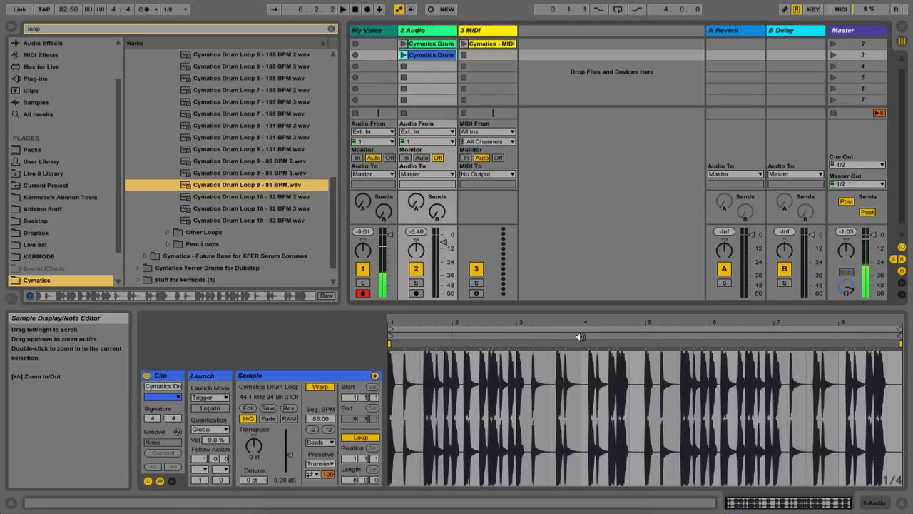
Step: Set the green drum clip's follow action time to 0 0 2 and its Follow Action A to Next
{"action": "left_click", "coordinate": [439, 44]}
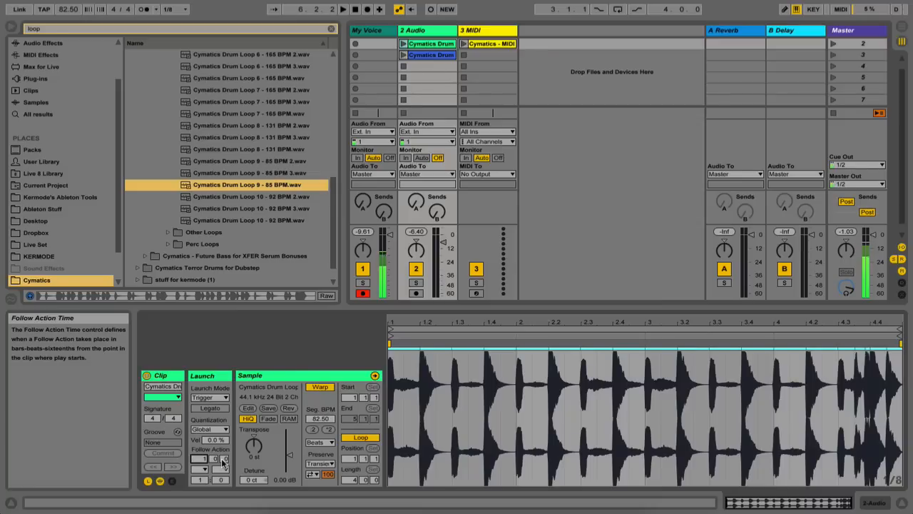
{"action": "left_click", "coordinate": [223, 461]}
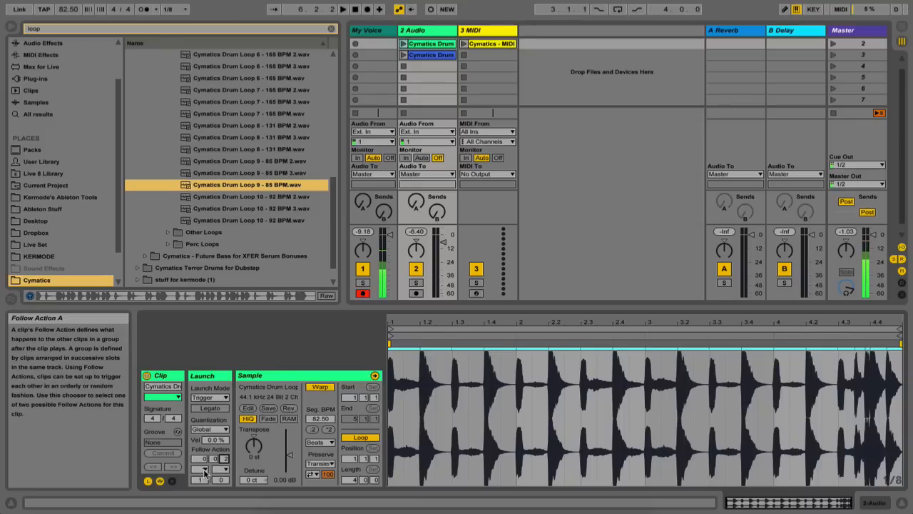
{"action": "left_click", "coordinate": [202, 469]}
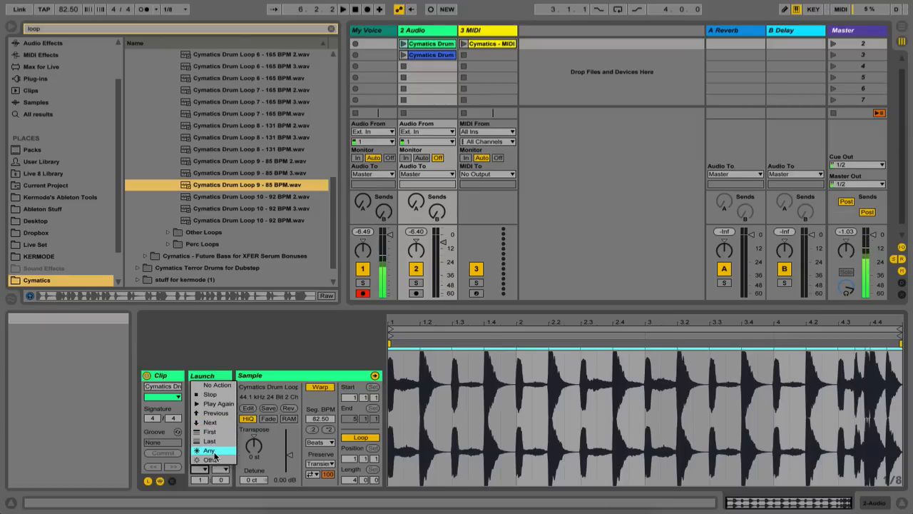
{"action": "left_click", "coordinate": [211, 423]}
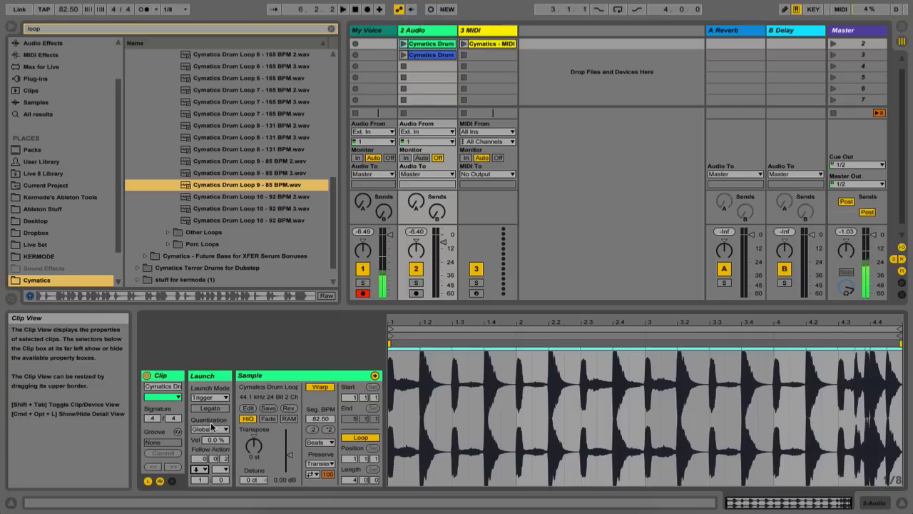
Step: Try Any as the green drum clip's Follow Action B with a chance of 1, and reset both to no action and 0
{"action": "left_click", "coordinate": [215, 467]}
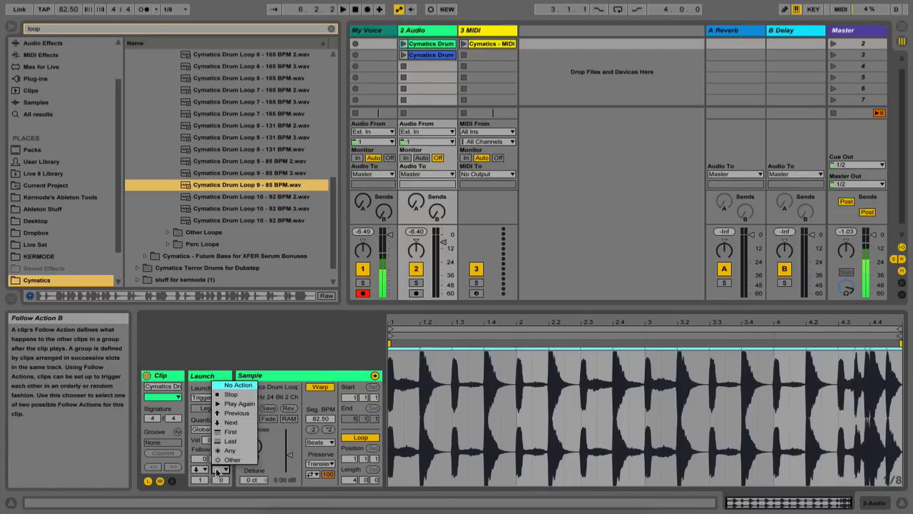
{"action": "left_click", "coordinate": [217, 472]}
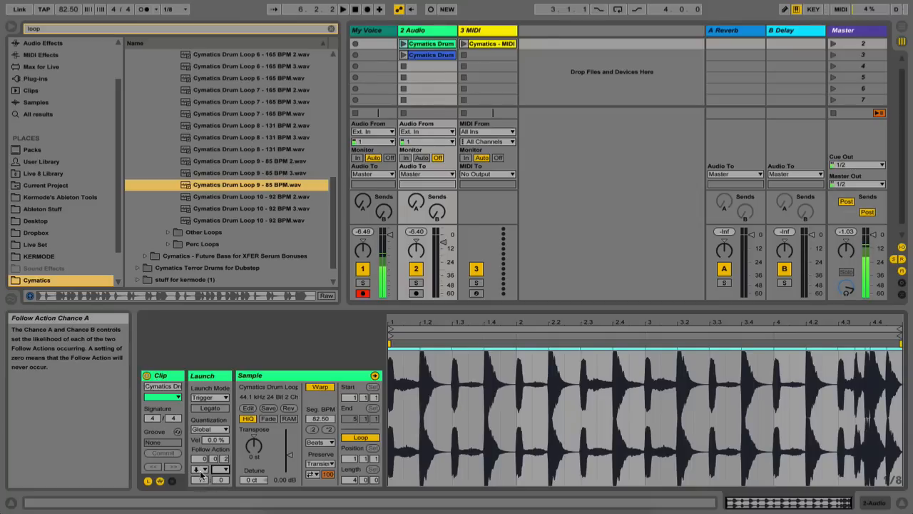
{"action": "left_click", "coordinate": [201, 470]}
{"action": "left_click", "coordinate": [201, 471]}
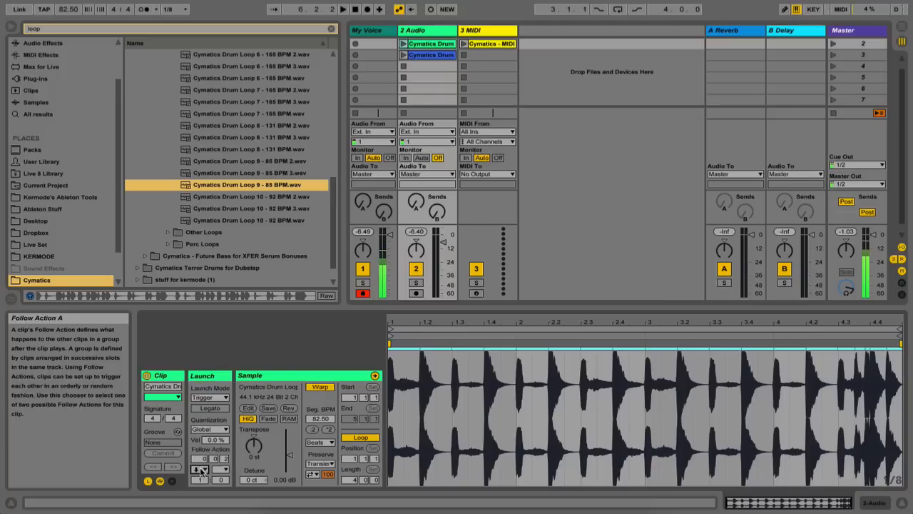
{"action": "left_click", "coordinate": [220, 469]}
{"action": "left_click", "coordinate": [228, 450]}
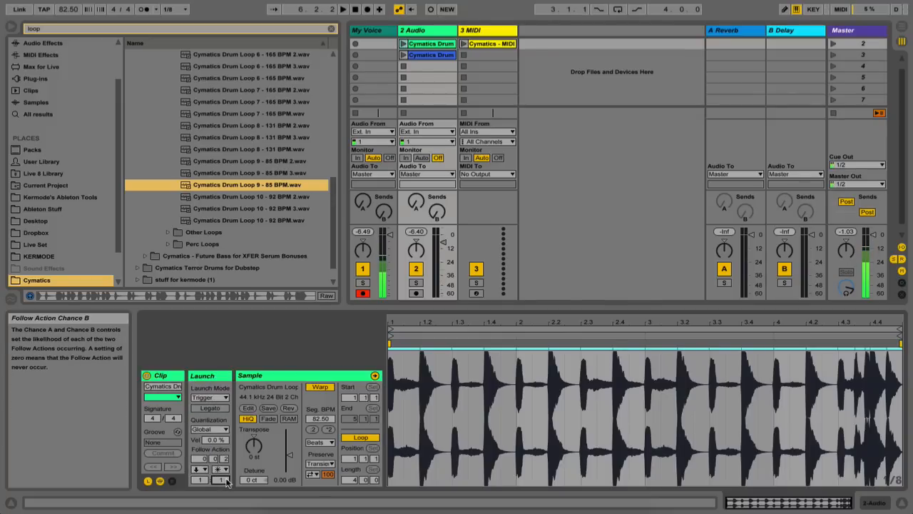
{"action": "left_click", "coordinate": [226, 480]}
{"action": "left_click_drag", "start_coordinate": [226, 480], "coordinate": [226, 486]}
{"action": "left_click", "coordinate": [203, 470]}
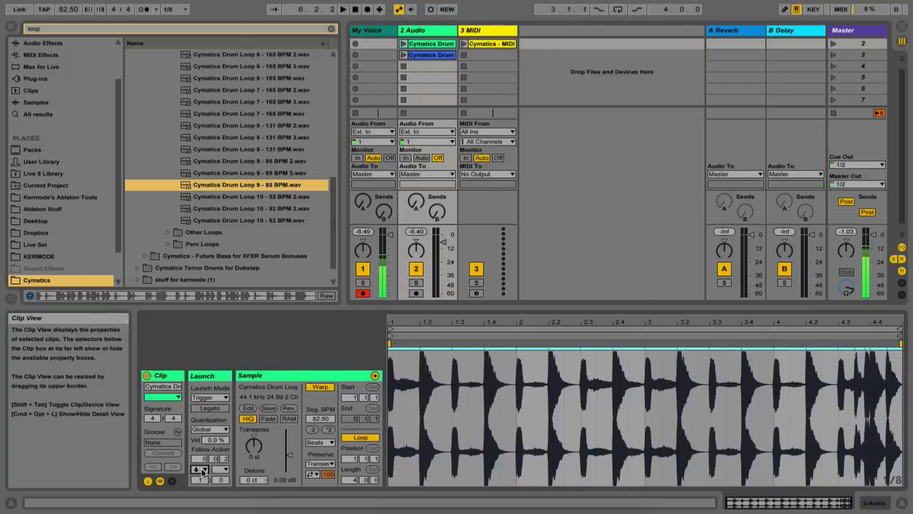
Step: Launch the drum clips on track 2 to hear the Next follow action, and stop playback
{"action": "left_click", "coordinate": [425, 55]}
{"action": "left_click", "coordinate": [424, 44]}
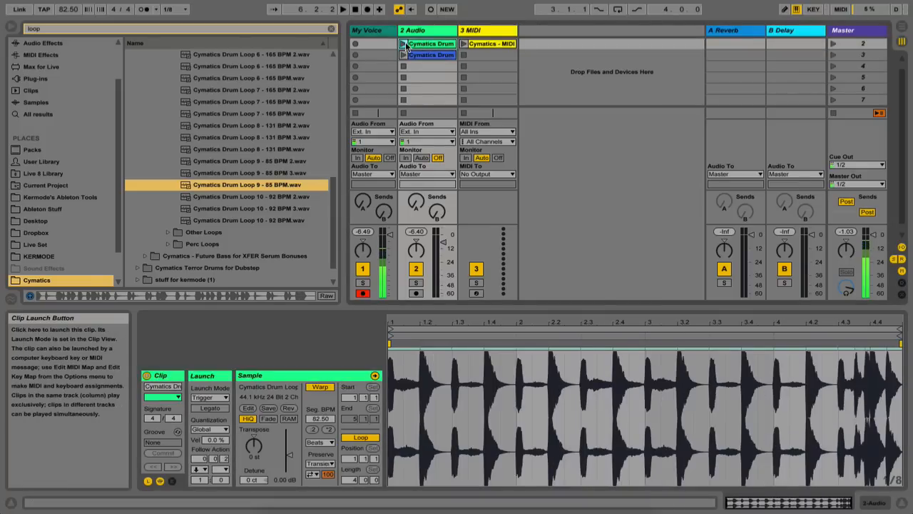
{"action": "left_click", "coordinate": [403, 55]}
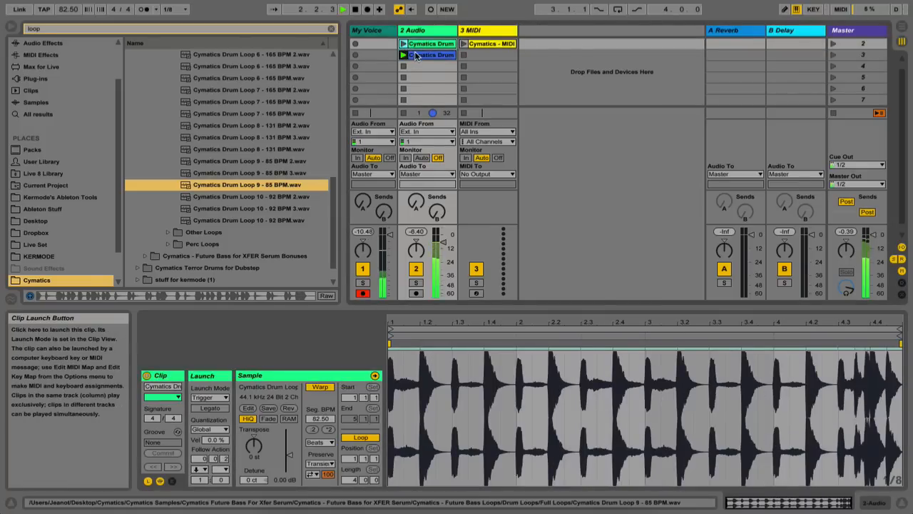
{"action": "key", "text": "space"}
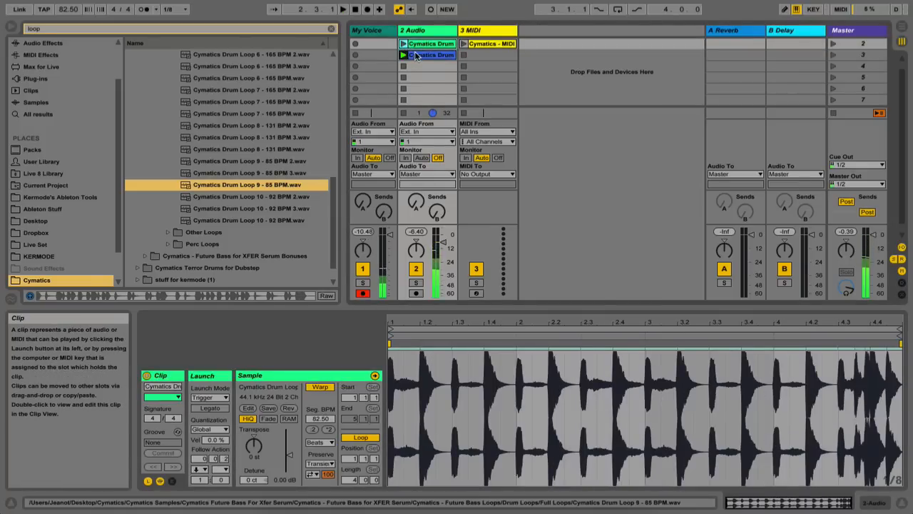
Step: Set the green drum clip's follow action time to 1 0 0 and launch the clip
{"action": "left_click", "coordinate": [226, 462]}
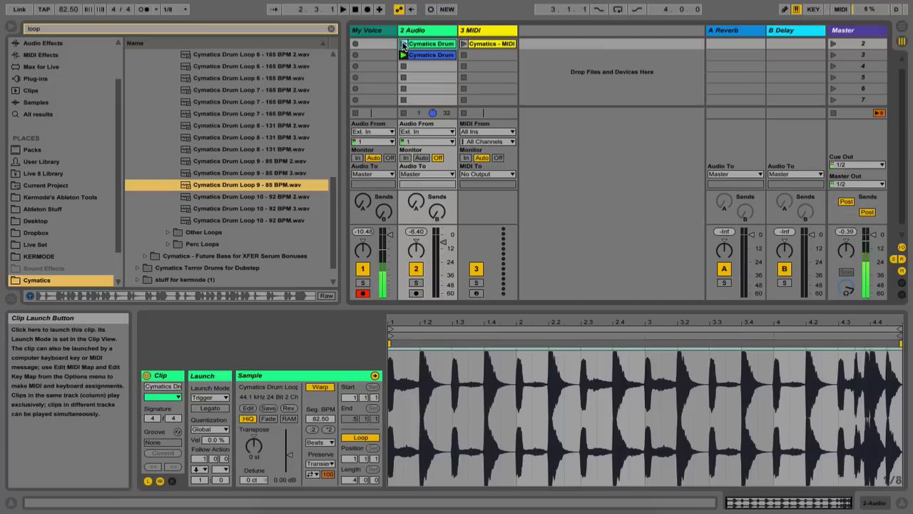
{"action": "left_click", "coordinate": [403, 44]}
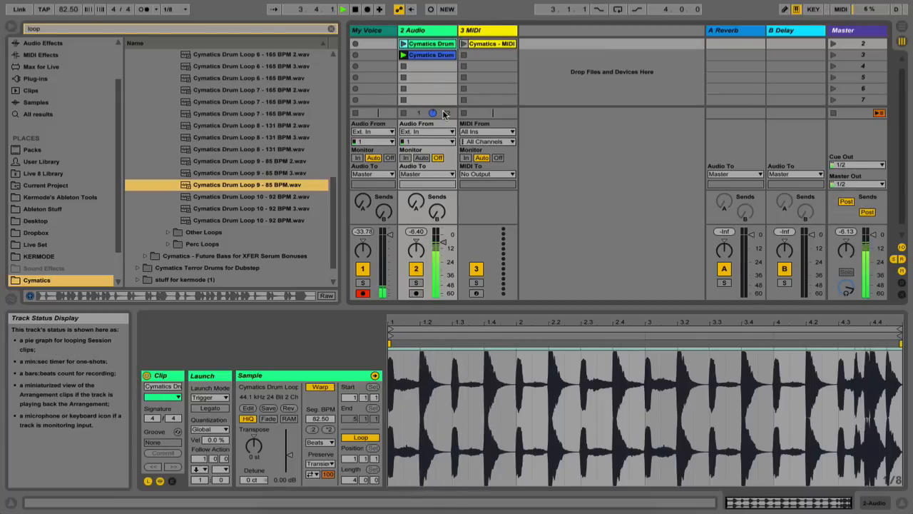
Step: Enable Legato for both the blue and the green drum clips and launch the green one to hear the transition
{"action": "left_click", "coordinate": [440, 56]}
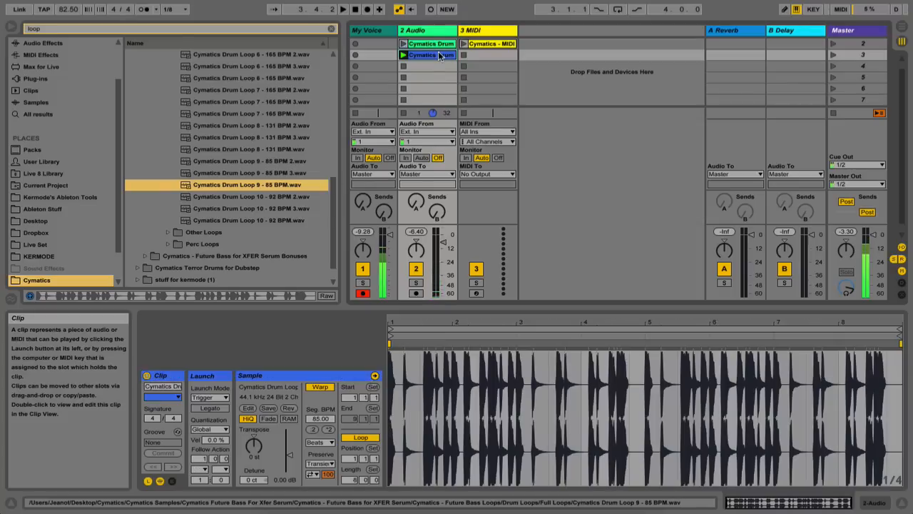
{"action": "left_click", "coordinate": [417, 45]}
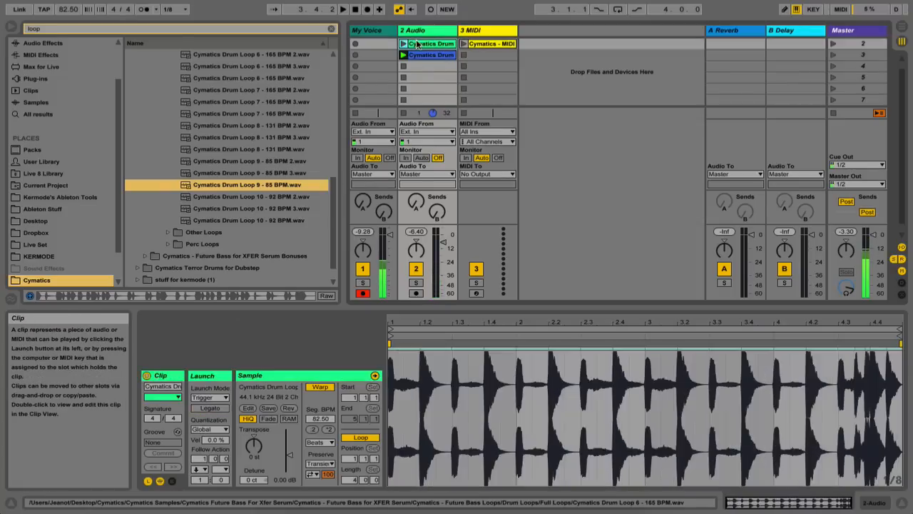
{"action": "left_click", "coordinate": [418, 52]}
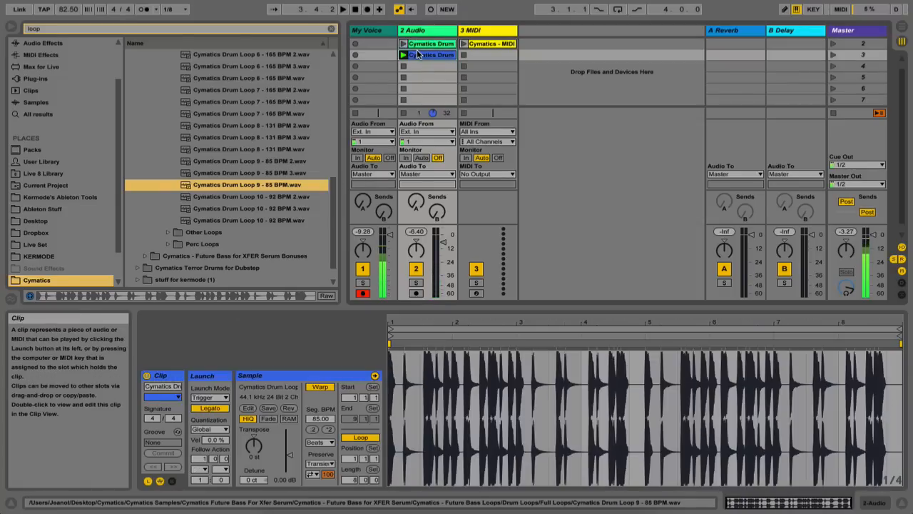
{"action": "left_click", "coordinate": [416, 43]}
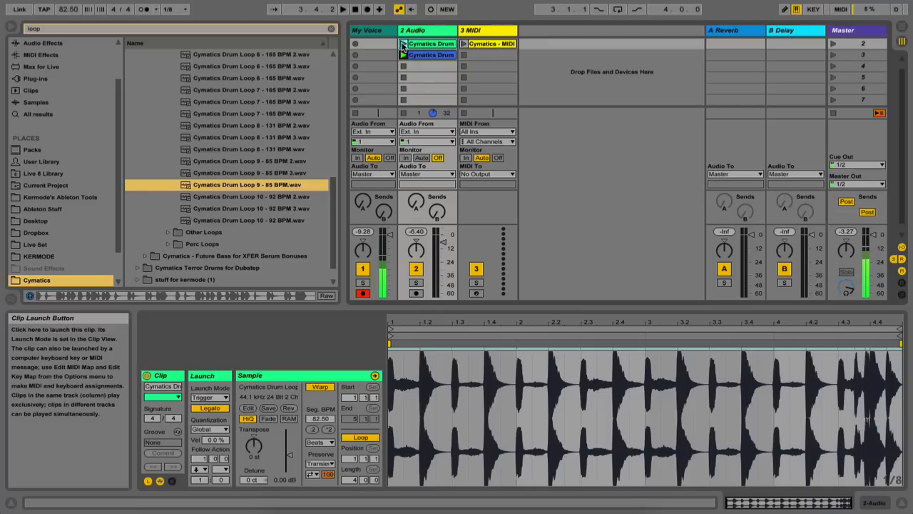
{"action": "left_click", "coordinate": [402, 43]}
{"action": "left_click", "coordinate": [419, 54]}
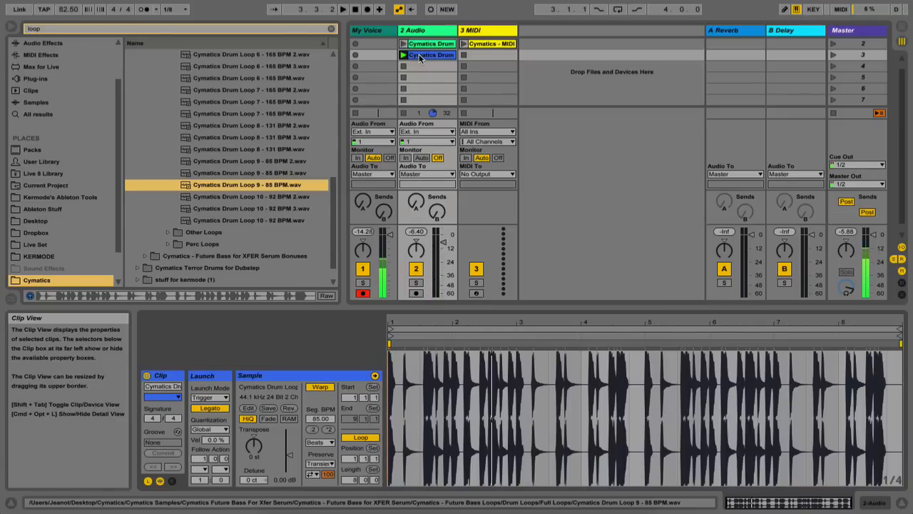
Step: Search the Cymatics folder for loop and load a range of Cymatics Perc Loop samples into track 2 from scene 1 downward
{"action": "left_click", "coordinate": [331, 29]}
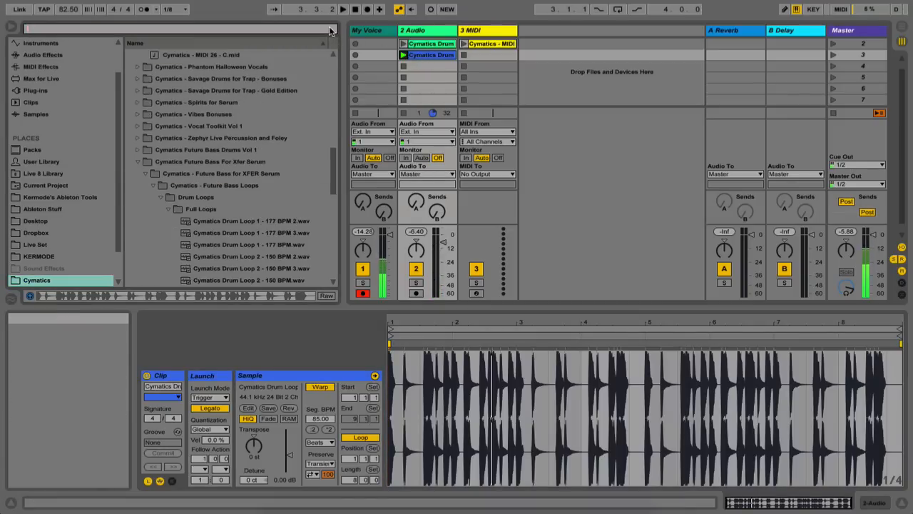
{"action": "type", "text": "loop"}
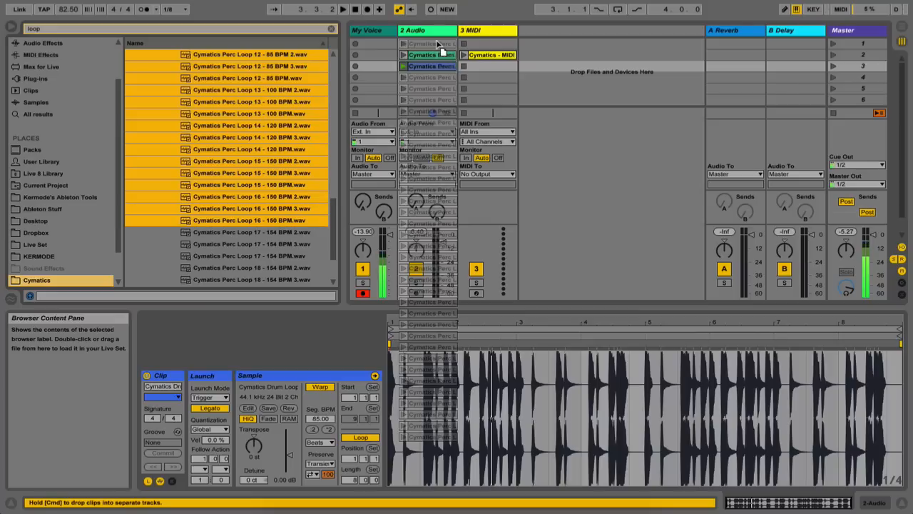
{"action": "left_click_drag", "start_coordinate": [441, 49], "coordinate": [435, 41]}
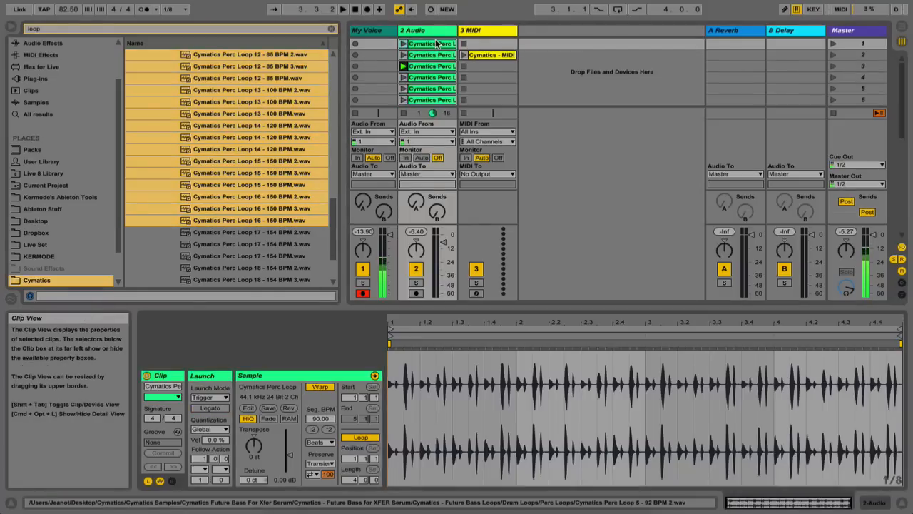
Step: Give all the perc loop clips on track 2 Legato, a follow action time of 0 0 2 and Follow Action A set to Any
{"action": "left_click", "coordinate": [433, 100], "text": "shift"}
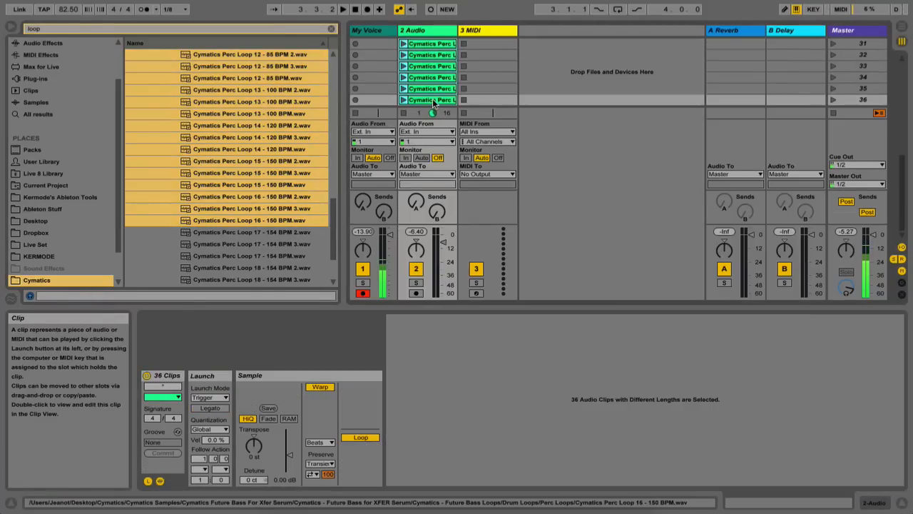
{"action": "left_click", "coordinate": [222, 411]}
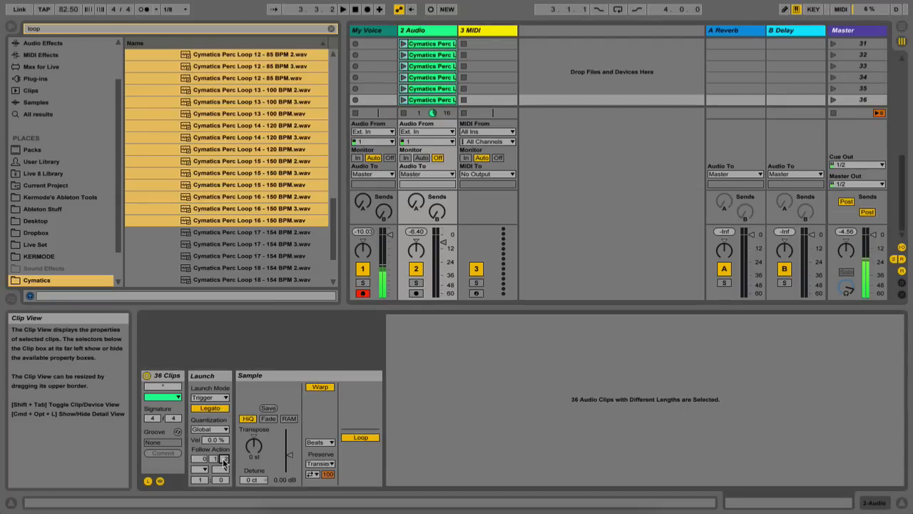
{"action": "left_click", "coordinate": [200, 469]}
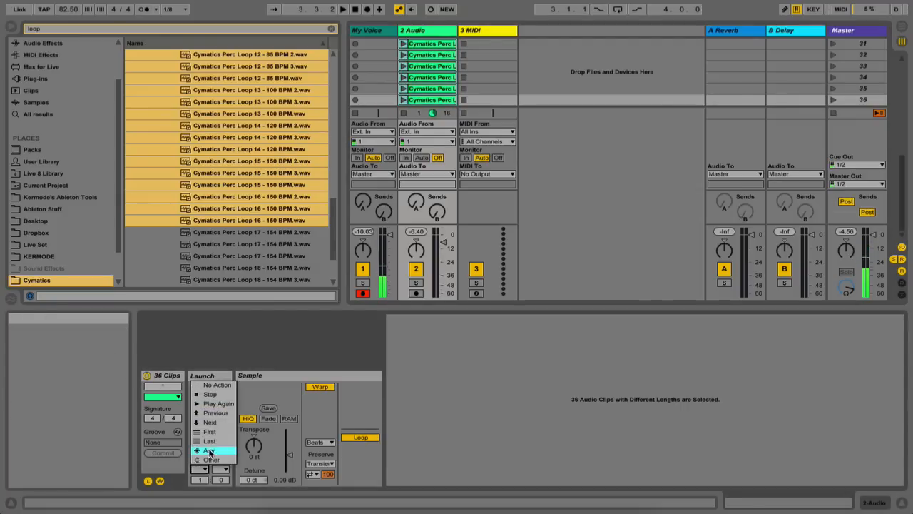
{"action": "left_click", "coordinate": [210, 452]}
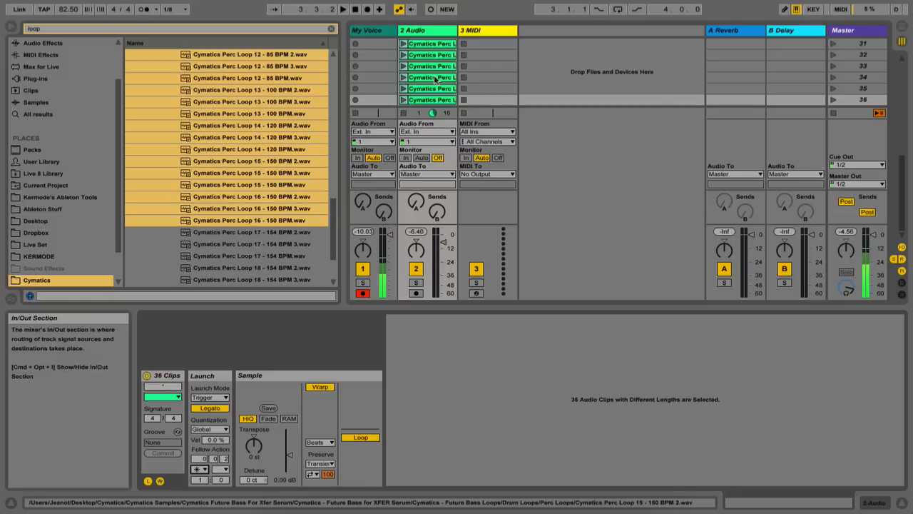
Step: Launch the scene 1 perc loop clip and follow which clips the Any follow action triggers along track 2
{"action": "scroll", "coordinate": [427, 67], "scroll_direction": "up", "scroll_amount": 10}
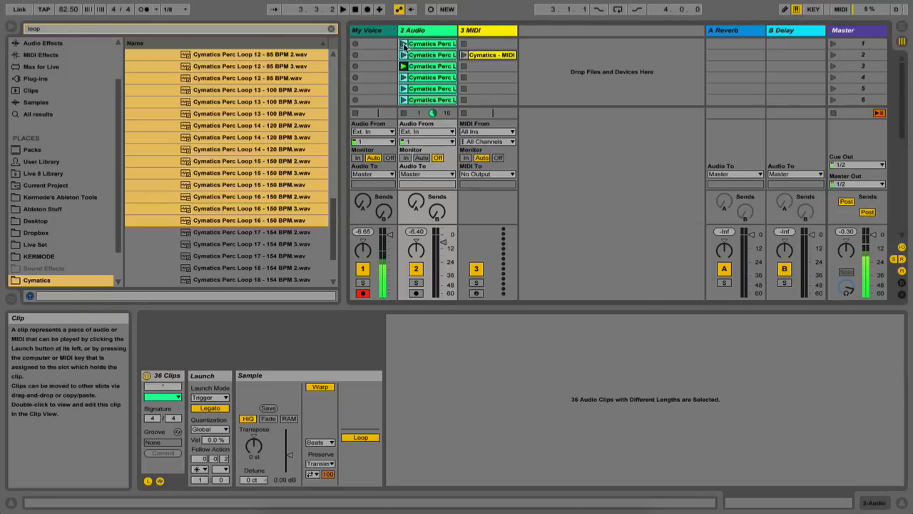
{"action": "left_click", "coordinate": [403, 45]}
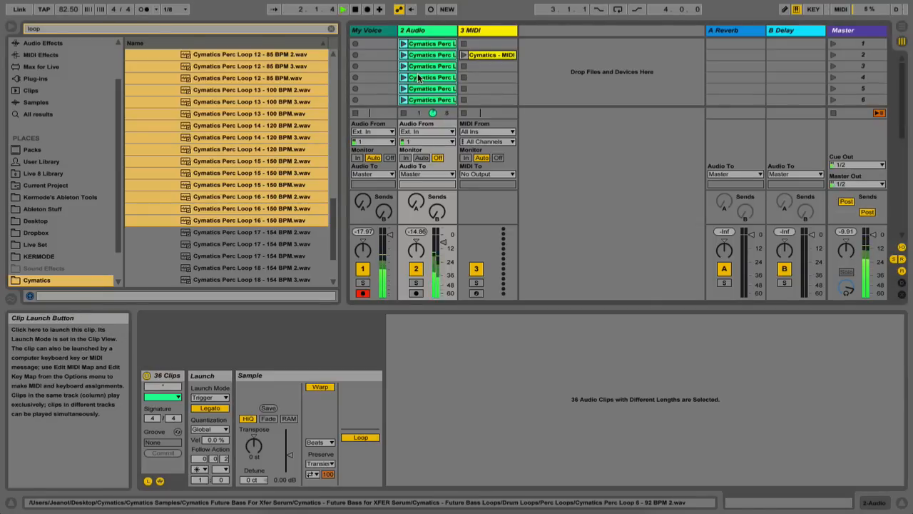
{"action": "scroll", "coordinate": [419, 79], "scroll_direction": "down", "scroll_amount": 1}
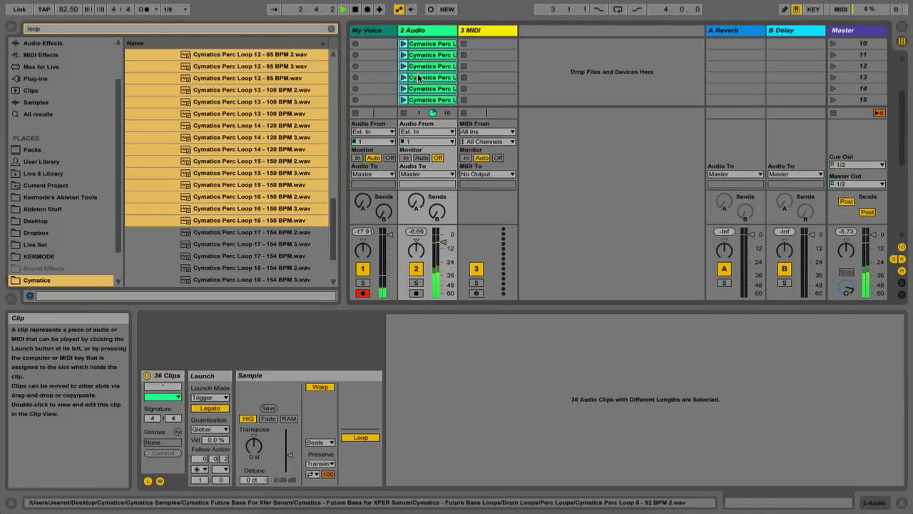
{"action": "scroll", "coordinate": [420, 78], "scroll_direction": "up", "scroll_amount": 3}
{"action": "scroll", "coordinate": [419, 78], "scroll_direction": "down", "scroll_amount": 2}
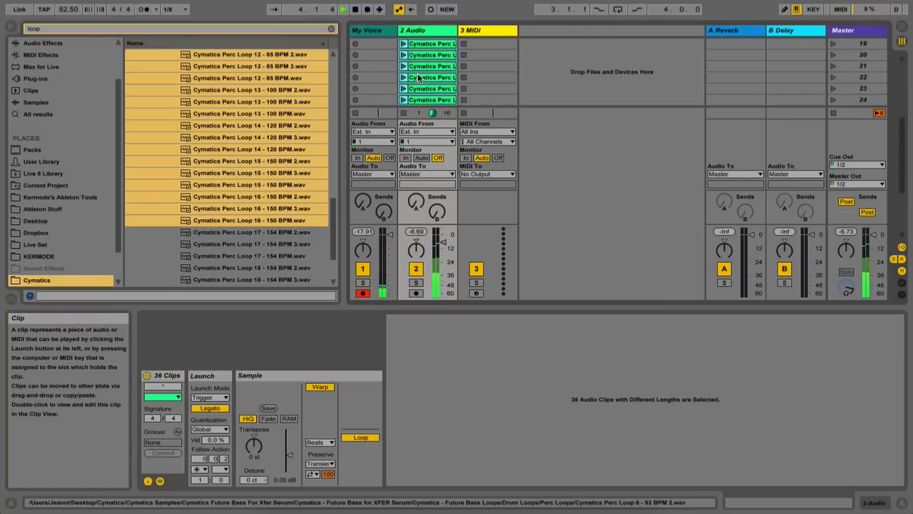
{"action": "scroll", "coordinate": [419, 79], "scroll_direction": "up", "scroll_amount": 2}
{"action": "scroll", "coordinate": [419, 79], "scroll_direction": "down", "scroll_amount": 5}
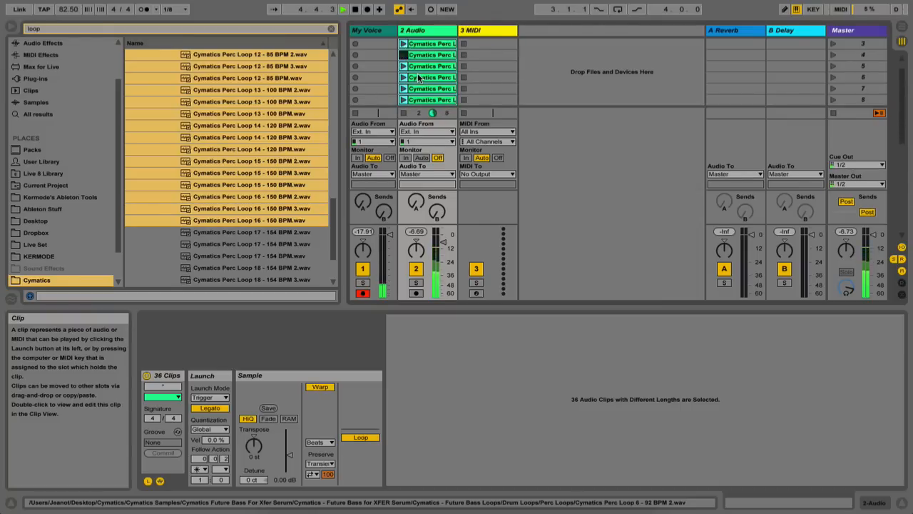
{"action": "scroll", "coordinate": [419, 78], "scroll_direction": "up", "scroll_amount": 10}
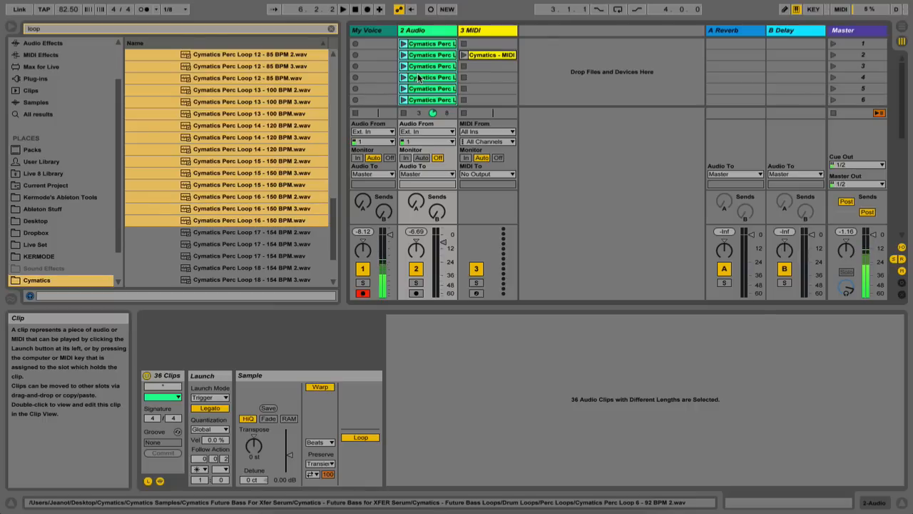
Step: Select the drum clip's whole waveform and try turning Warp off and on again
{"action": "left_click", "coordinate": [430, 54]}
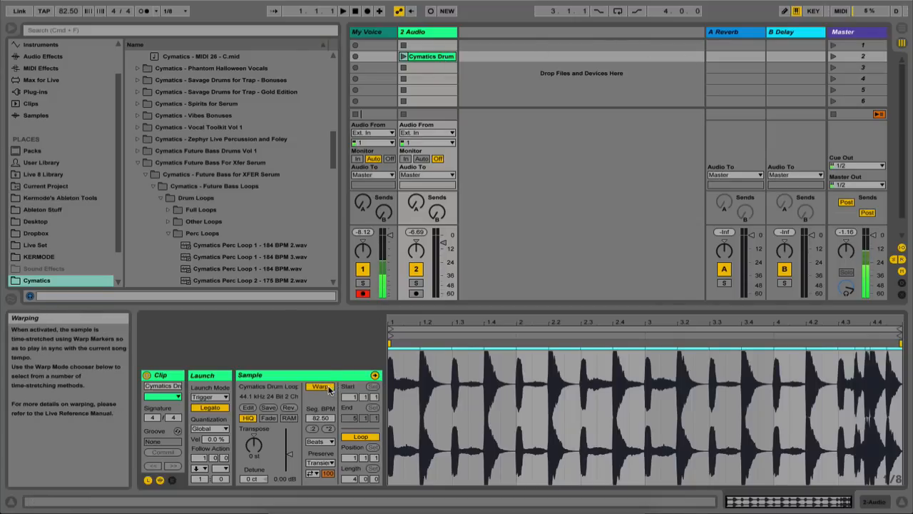
{"action": "left_click", "coordinate": [400, 341]}
{"action": "left_click", "coordinate": [436, 346]}
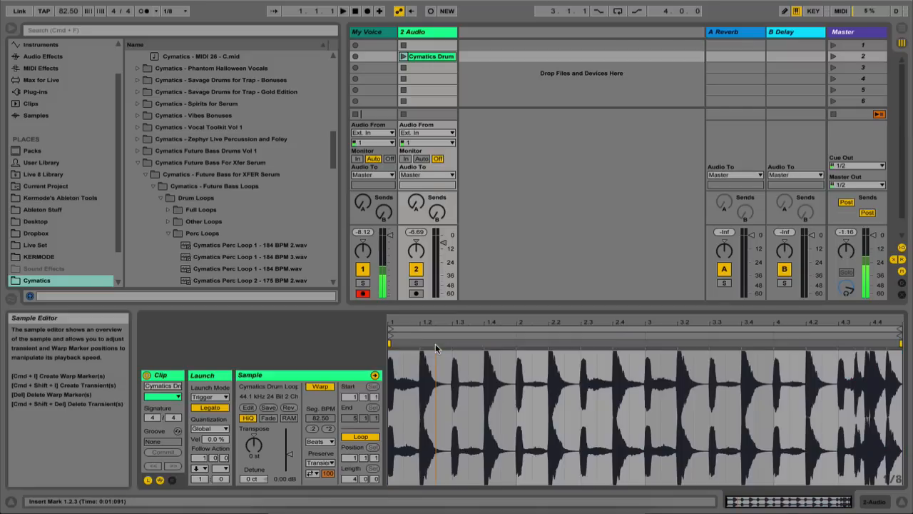
{"action": "left_click", "coordinate": [457, 370]}
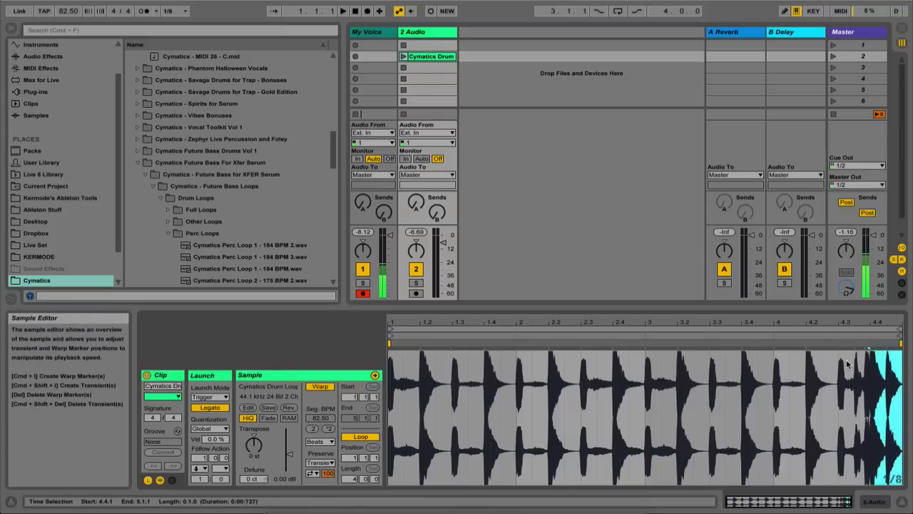
{"action": "left_click_drag", "start_coordinate": [879, 378], "coordinate": [357, 366]}
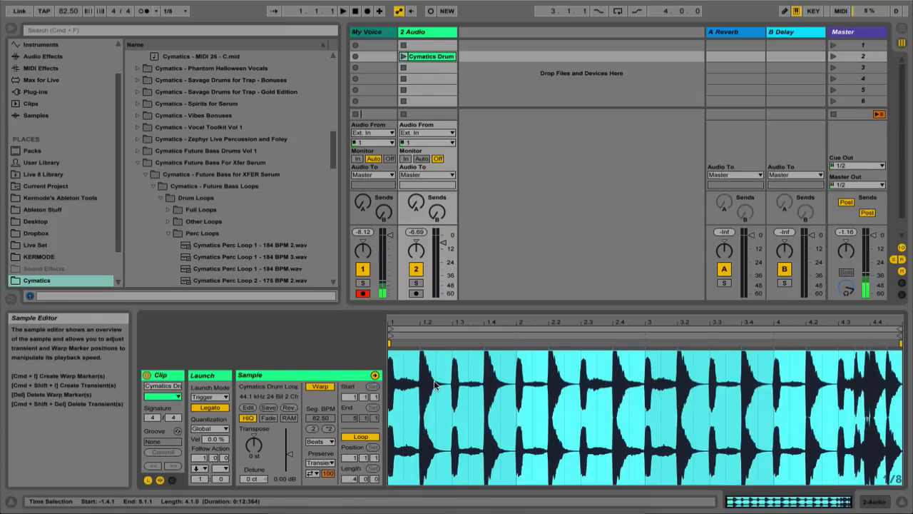
{"action": "left_click", "coordinate": [321, 386]}
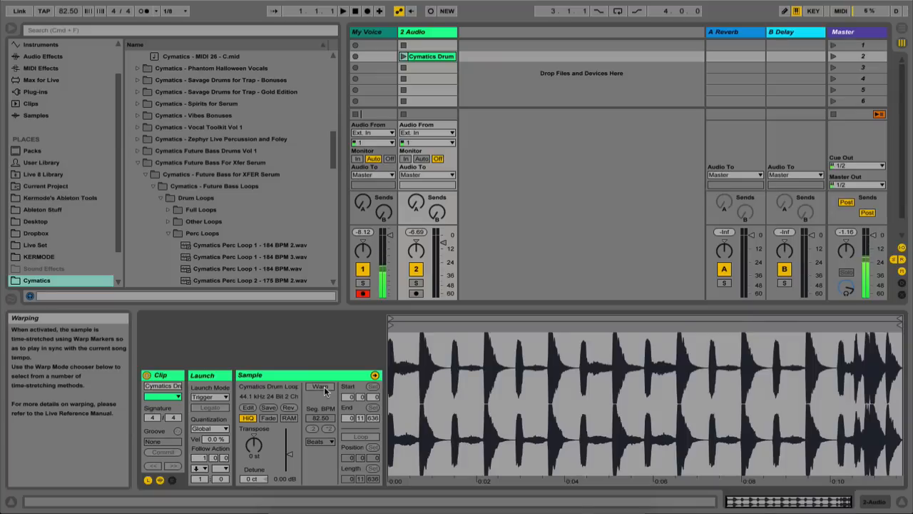
{"action": "left_click", "coordinate": [322, 386]}
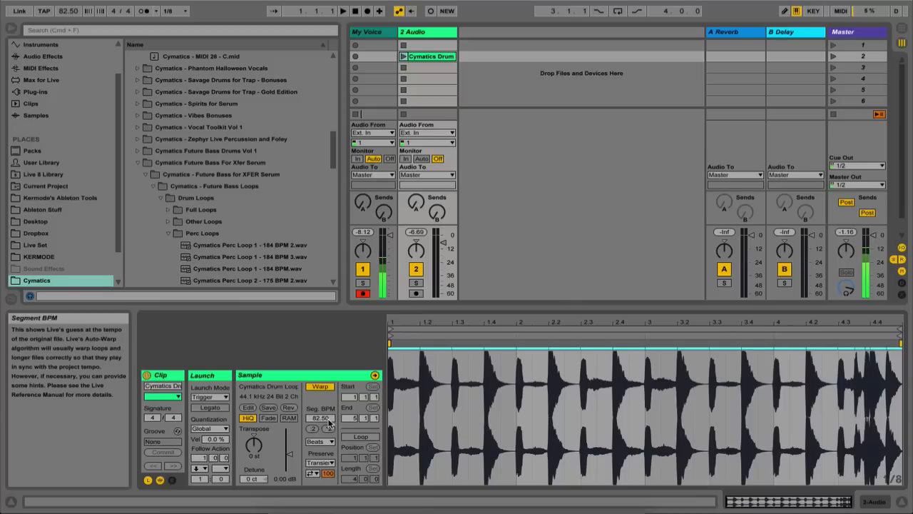
Step: Try a Seg. BPM of 36.00 on the drum clip and restore it to 82.50
{"action": "left_click", "coordinate": [327, 420]}
{"action": "left_click_drag", "start_coordinate": [328, 419], "coordinate": [328, 449]}
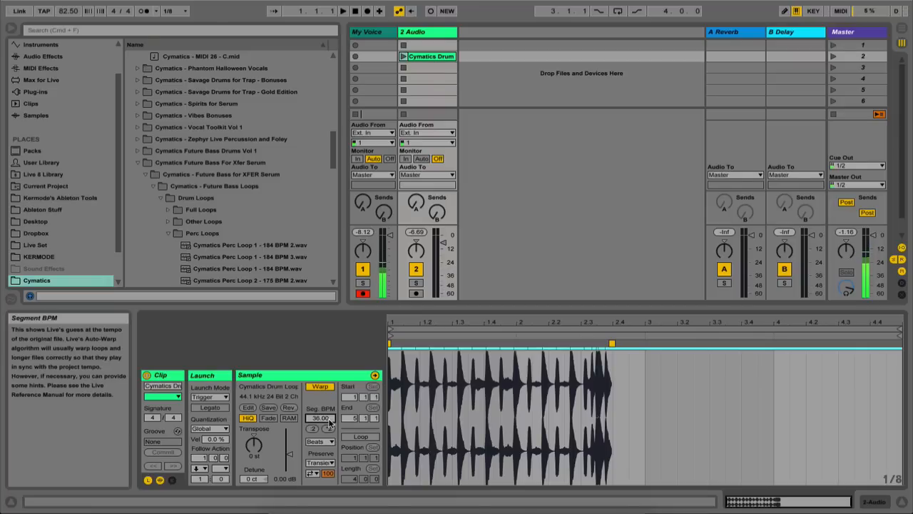
{"action": "key", "text": "Return"}
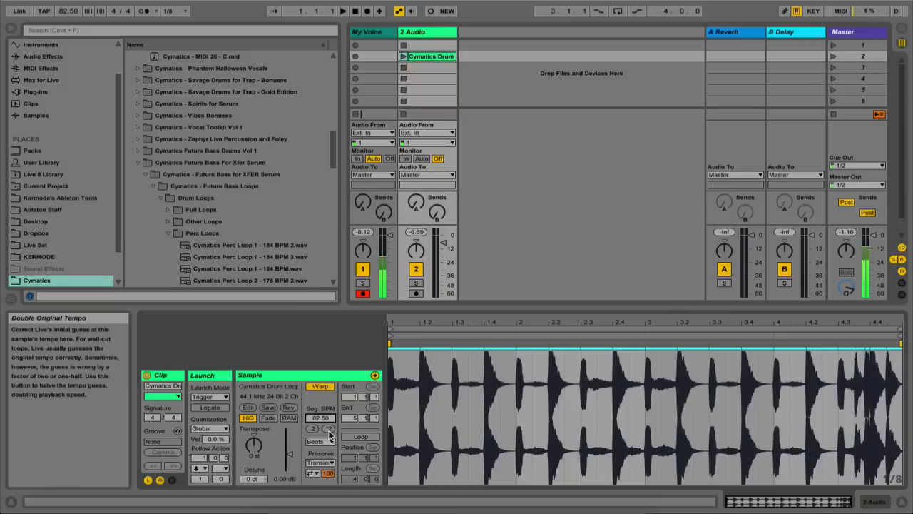
Step: Try doubling the drum clip's Seg. BPM to 165.00 and halving it to 41.25 during playback, and undo the tempo change
{"action": "left_click", "coordinate": [328, 429]}
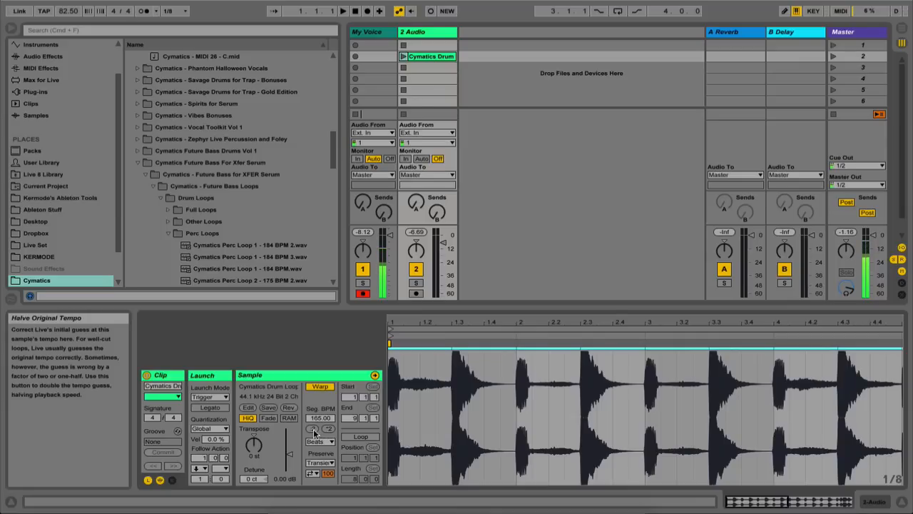
{"action": "left_click", "coordinate": [403, 55]}
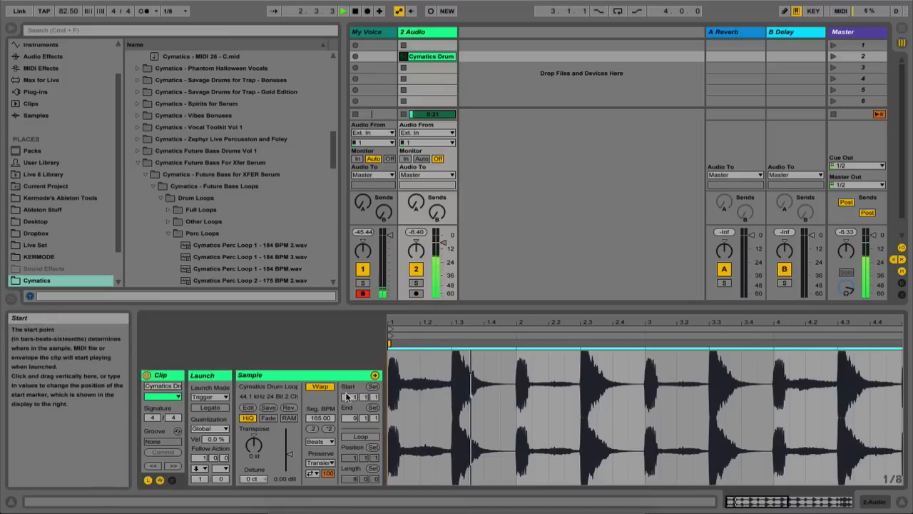
{"action": "left_click", "coordinate": [312, 430]}
{"action": "left_click", "coordinate": [312, 430]}
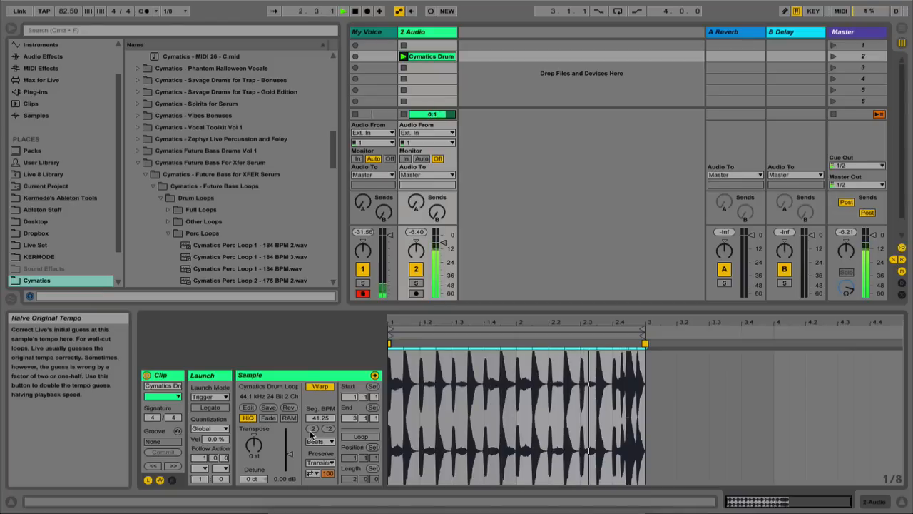
{"action": "key", "text": "space"}
{"action": "key", "text": "ctrl+z"}
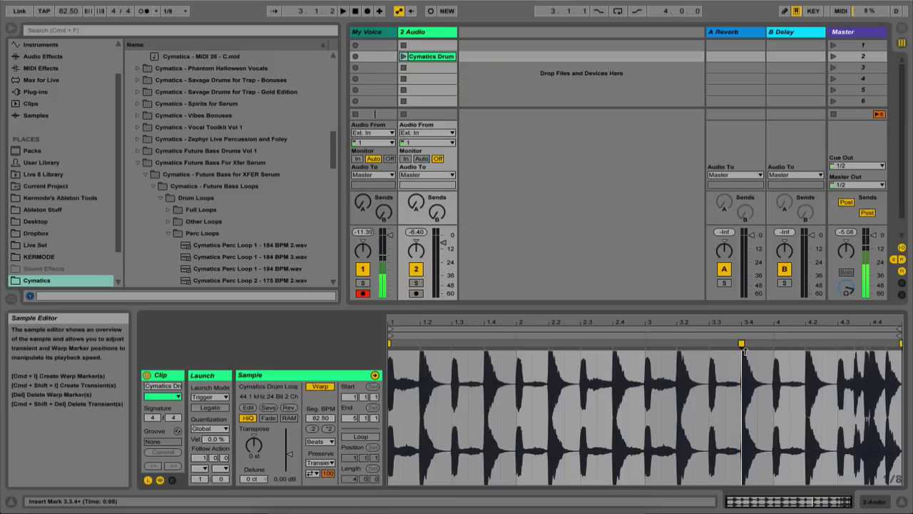
Step: Try stretching the drum clip by moving its warp marker near 3.4 to 3.2 and to 4.2
{"action": "mouse_move", "coordinate": [739, 344]}
{"action": "left_mouse_down"}
{"action": "mouse_move", "coordinate": [649, 353]}
{"action": "mouse_move", "coordinate": [662, 367]}
{"action": "mouse_move", "coordinate": [742, 367]}
{"action": "mouse_move", "coordinate": [677, 377]}
{"action": "left_mouse_up"}
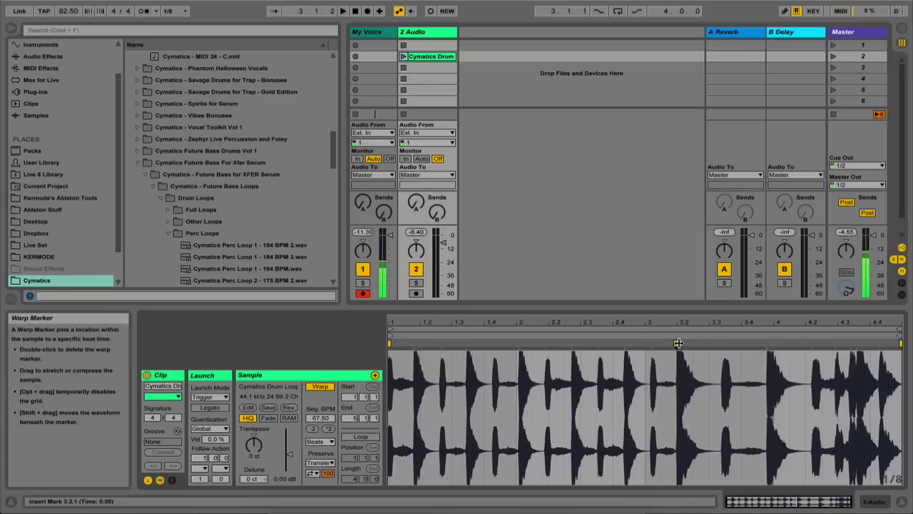
{"action": "mouse_move", "coordinate": [676, 343]}
{"action": "left_mouse_down"}
{"action": "mouse_move", "coordinate": [438, 363]}
{"action": "mouse_move", "coordinate": [802, 365]}
{"action": "left_mouse_up"}
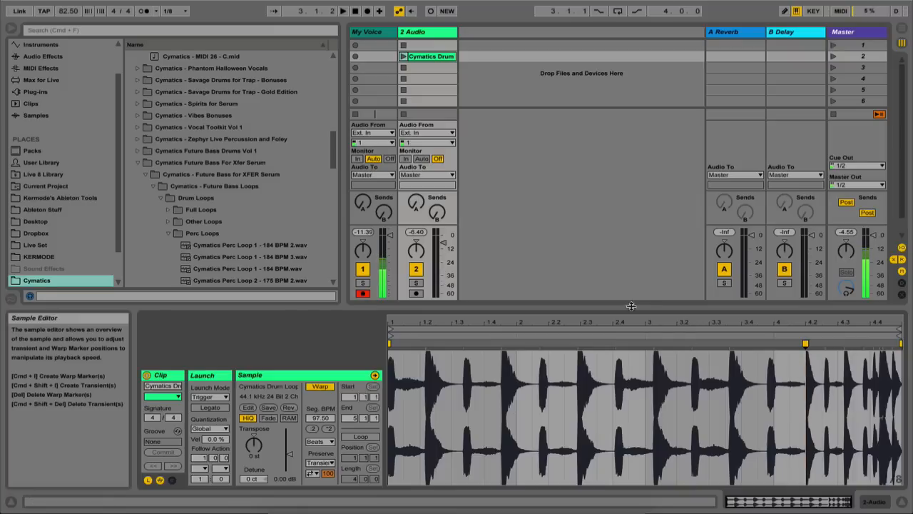
Step: Add Cymatics Perc Loop 4 - 92 BPM.wav to a new audio track in scene 2 and turn its Warp off
{"action": "scroll", "coordinate": [296, 196], "scroll_direction": "down", "scroll_amount": 4}
{"action": "scroll", "coordinate": [296, 200], "scroll_direction": "down", "scroll_amount": 5}
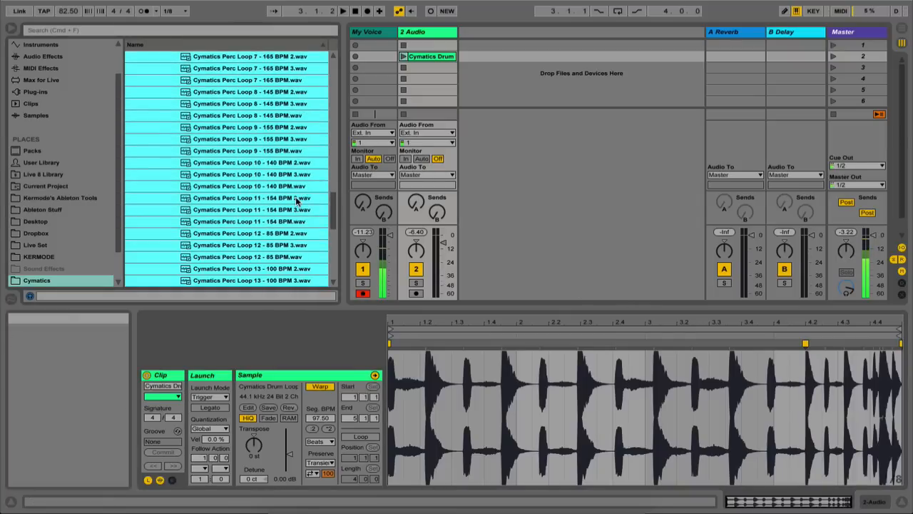
{"action": "scroll", "coordinate": [296, 201], "scroll_direction": "up", "scroll_amount": 3}
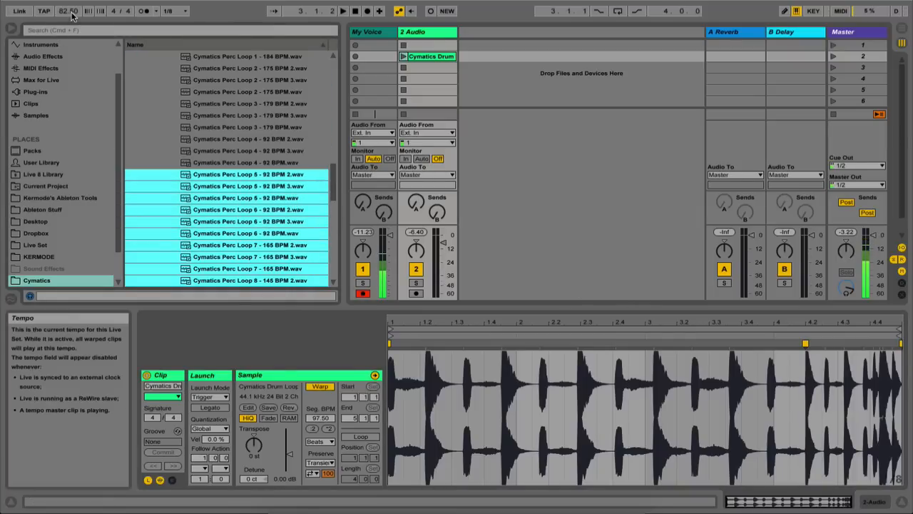
{"action": "left_click", "coordinate": [269, 164]}
{"action": "left_click_drag", "start_coordinate": [270, 164], "coordinate": [484, 58]}
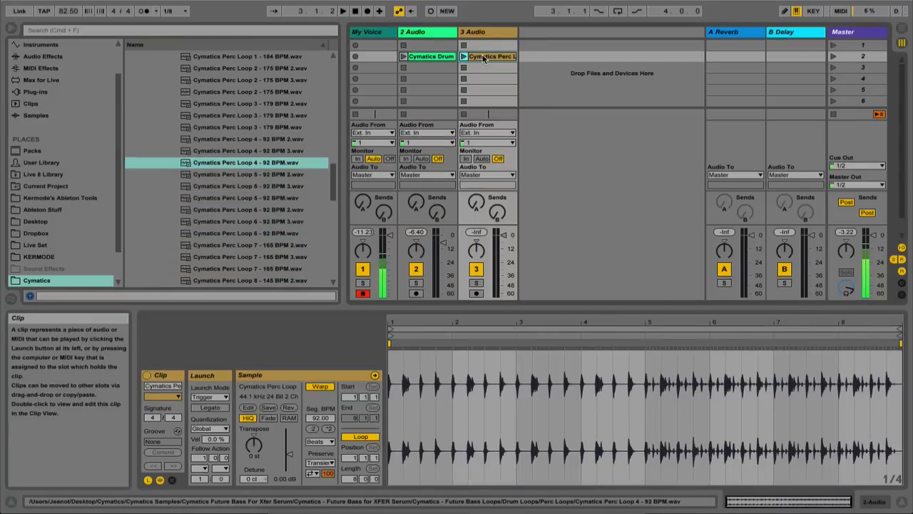
{"action": "left_click", "coordinate": [312, 389]}
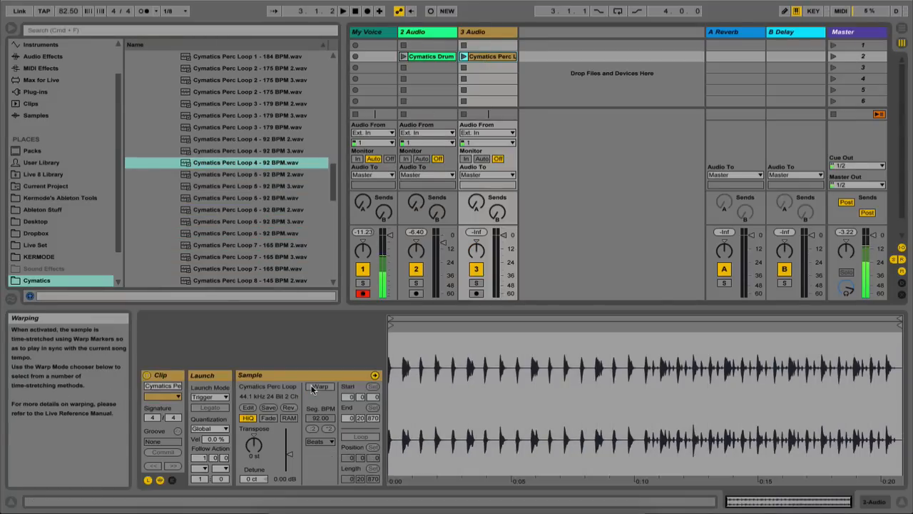
Step: Turn Warp on for the perc loop at bar 5 of the Arrangement and play it with the metronome enabled
{"action": "key", "text": "Tab"}
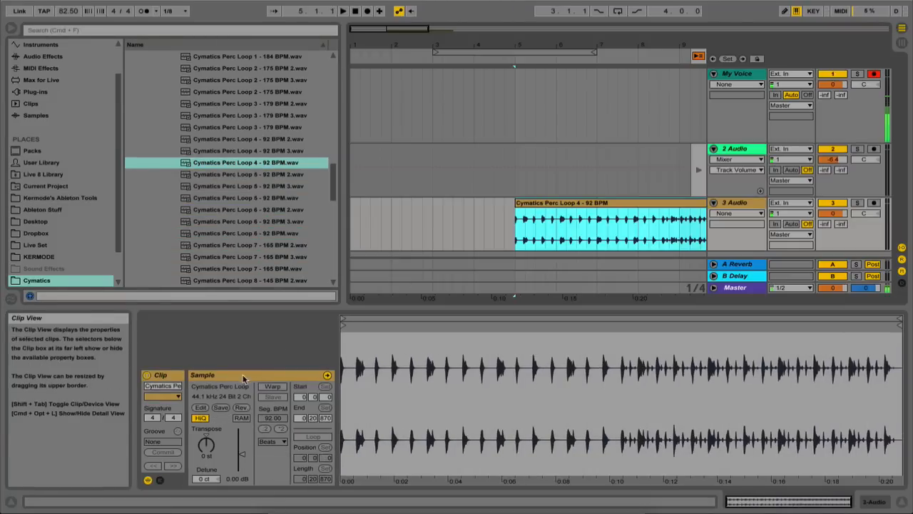
{"action": "left_click", "coordinate": [272, 388]}
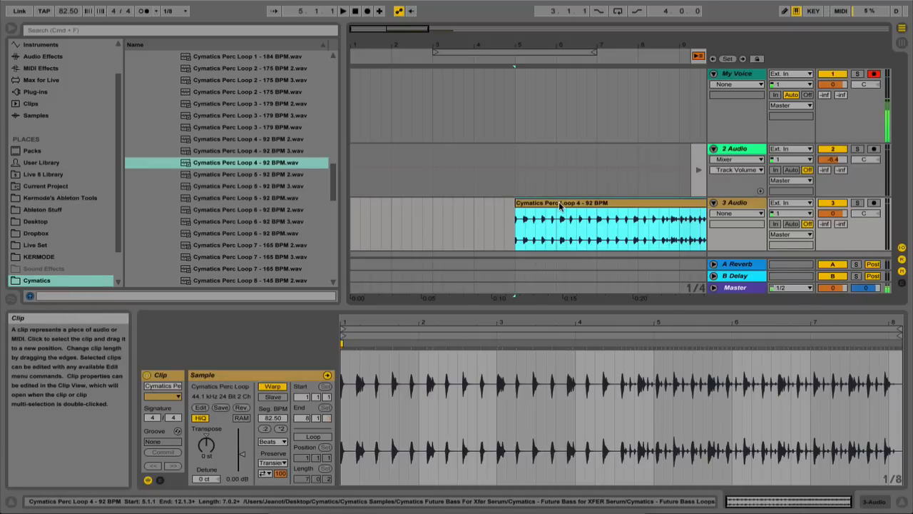
{"action": "scroll", "coordinate": [559, 201], "scroll_direction": "right", "scroll_amount": 3}
{"action": "left_click", "coordinate": [144, 11]}
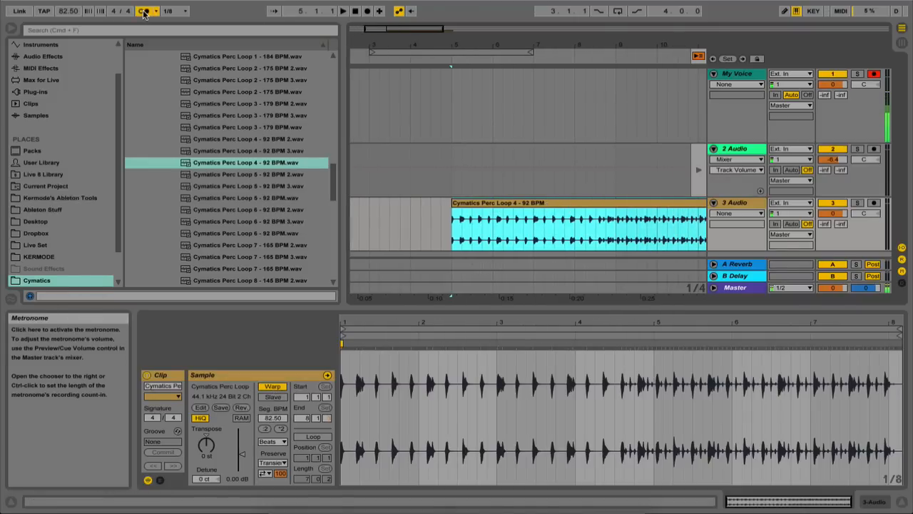
{"action": "key", "text": "space"}
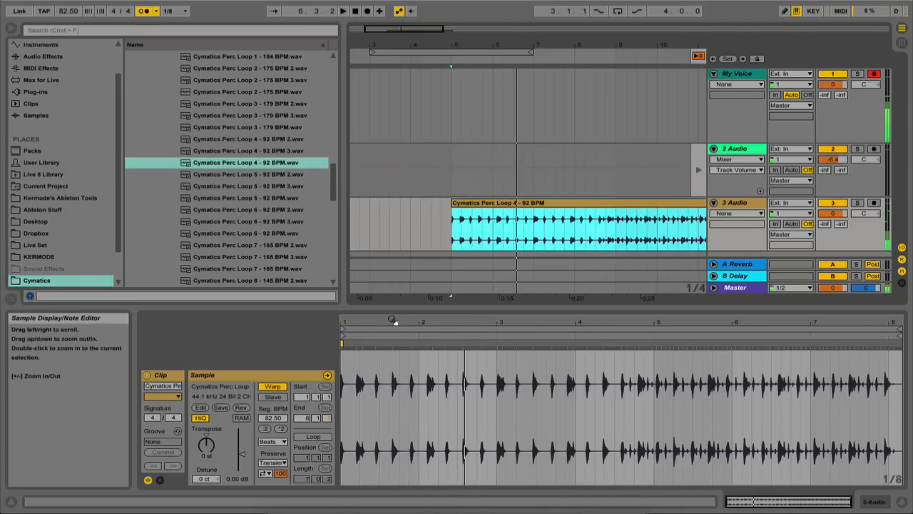
Step: Align the perc loop's first transients with beats 1.2, 1.3, 1.4 and 2 using warp markers
{"action": "left_click_drag", "start_coordinate": [396, 321], "coordinate": [396, 366]}
{"action": "scroll", "coordinate": [524, 420], "scroll_direction": "left", "scroll_amount": 3}
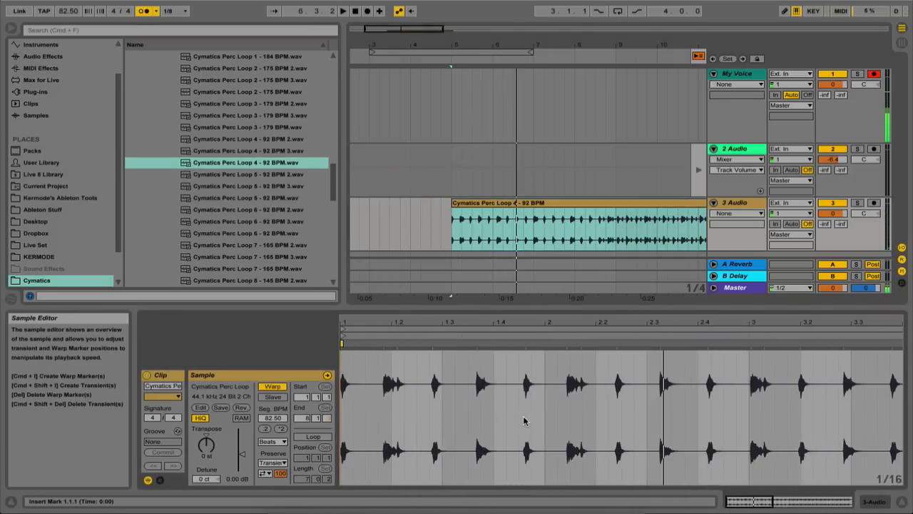
{"action": "double_click", "coordinate": [476, 357]}
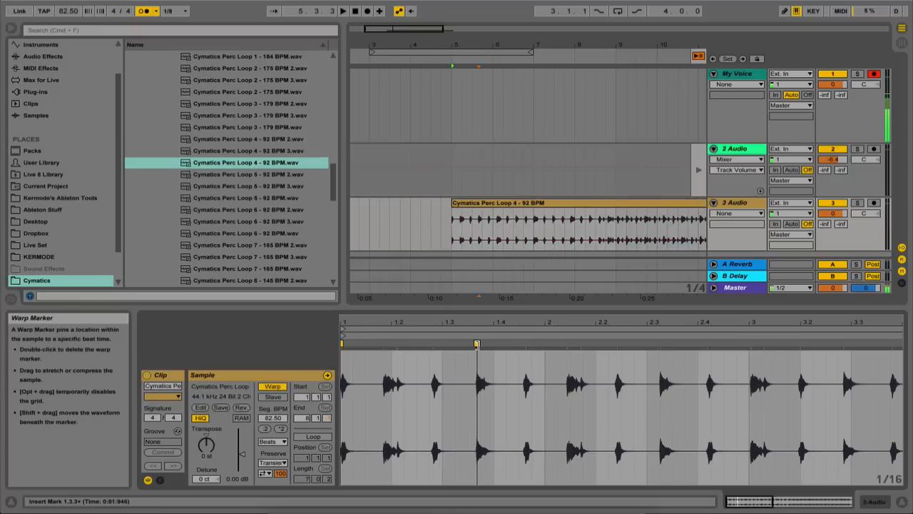
{"action": "left_click_drag", "start_coordinate": [476, 345], "coordinate": [493, 345]}
{"action": "double_click", "coordinate": [388, 345]}
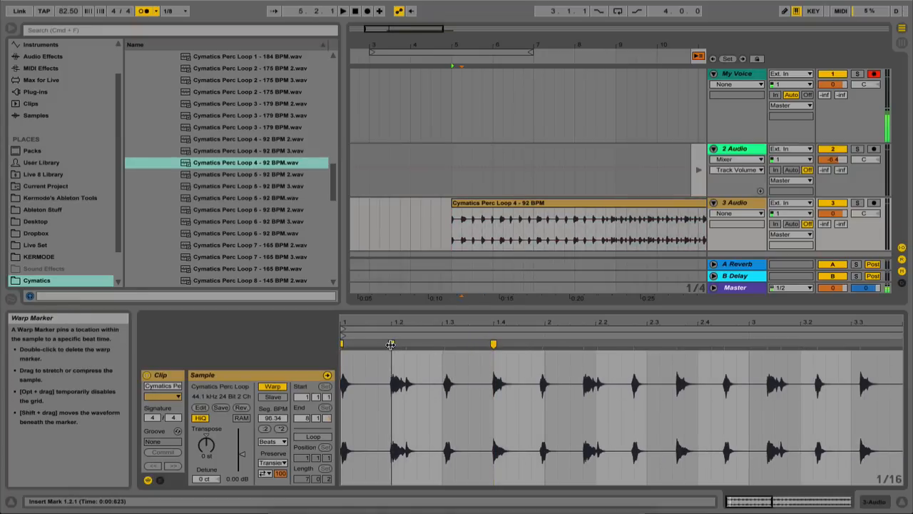
{"action": "double_click", "coordinate": [446, 345]}
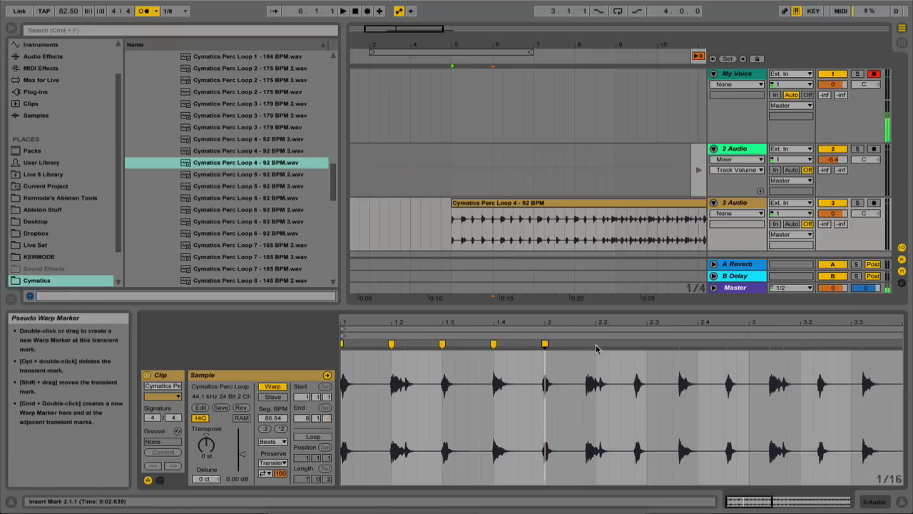
{"action": "double_click", "coordinate": [545, 345]}
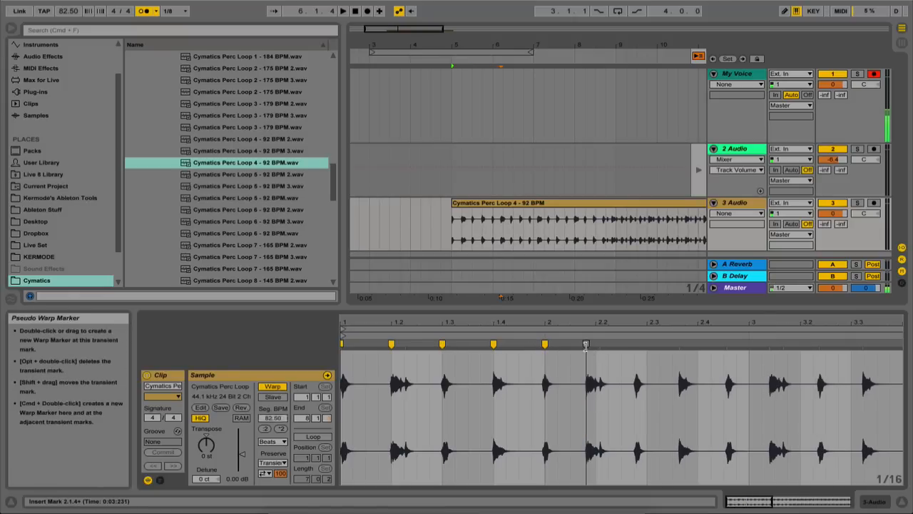
Step: Align the perc loop's following transients with the beats from 2.2 to 3.2 using warp markers and play the result
{"action": "double_click", "coordinate": [589, 344]}
{"action": "double_click", "coordinate": [645, 343]}
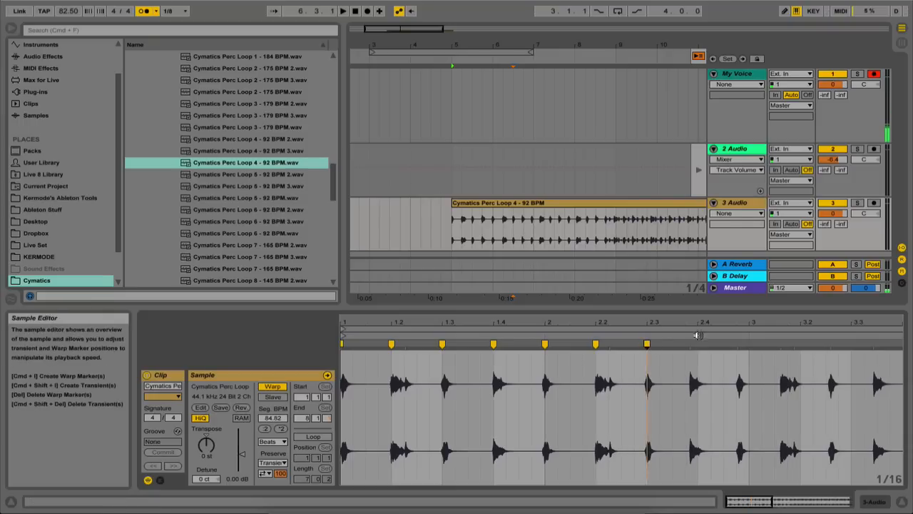
{"action": "double_click", "coordinate": [697, 345]}
{"action": "key", "text": "space"}
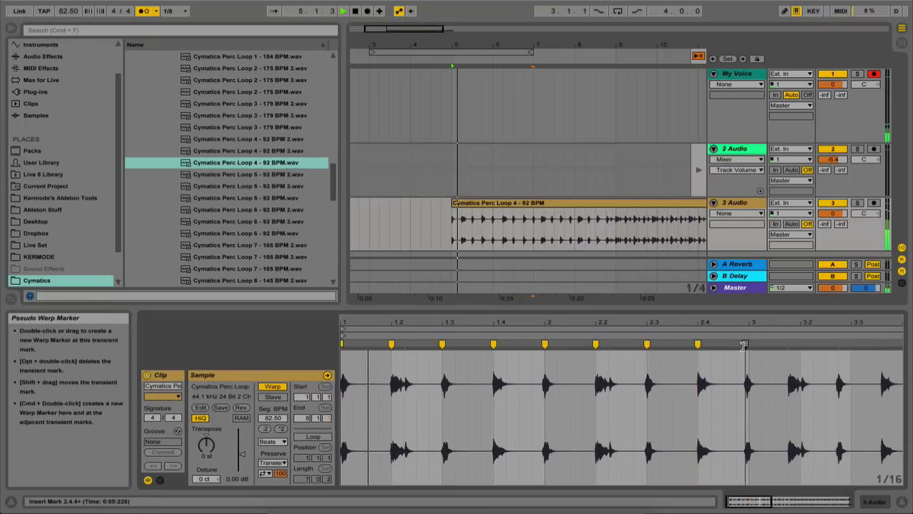
{"action": "double_click", "coordinate": [795, 344]}
{"action": "left_click_drag", "start_coordinate": [795, 344], "coordinate": [801, 345]}
{"action": "scroll", "coordinate": [813, 372], "scroll_direction": "right", "scroll_amount": 4}
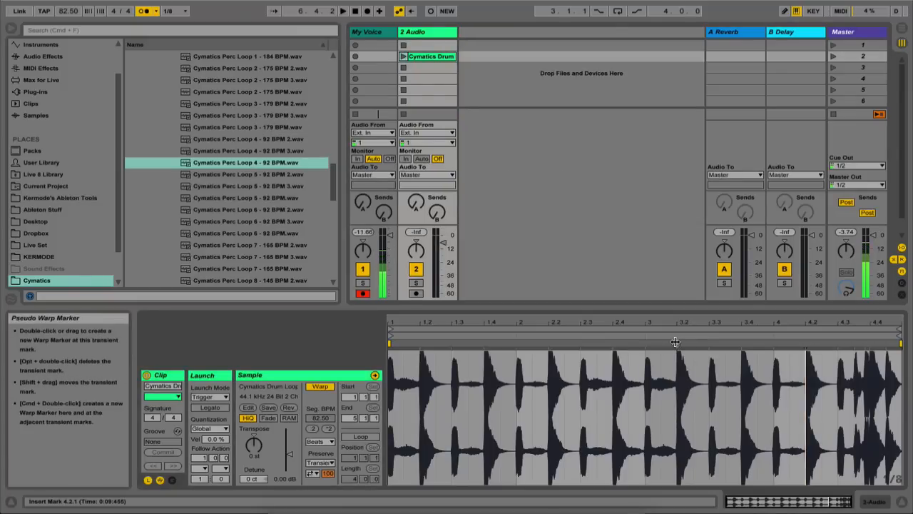
Step: Try adding a warp marker to the drum clip's transient at 3.2 in the Session view and delete it again
{"action": "double_click", "coordinate": [676, 344]}
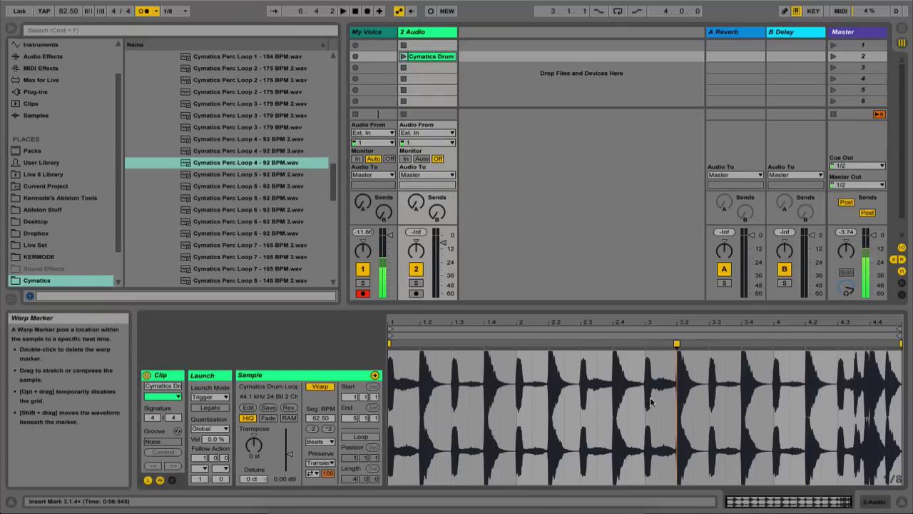
{"action": "double_click", "coordinate": [675, 345]}
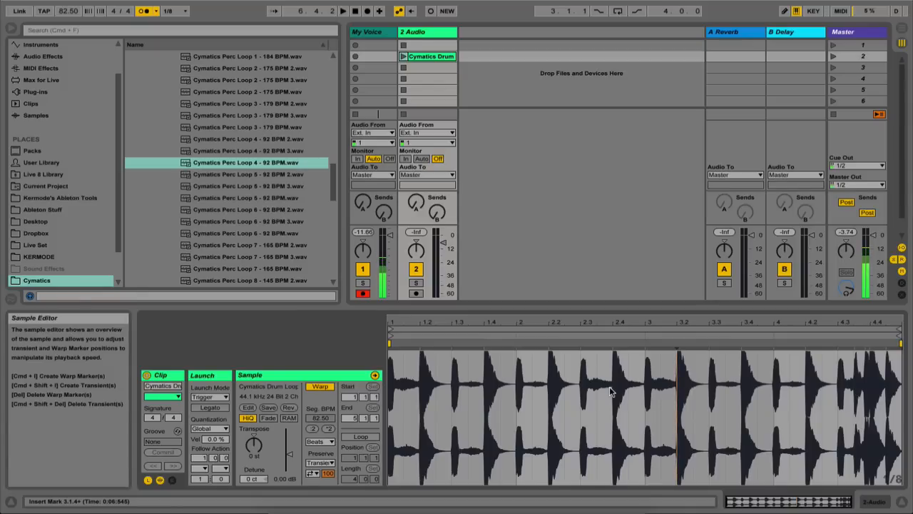
{"action": "left_click", "coordinate": [498, 383]}
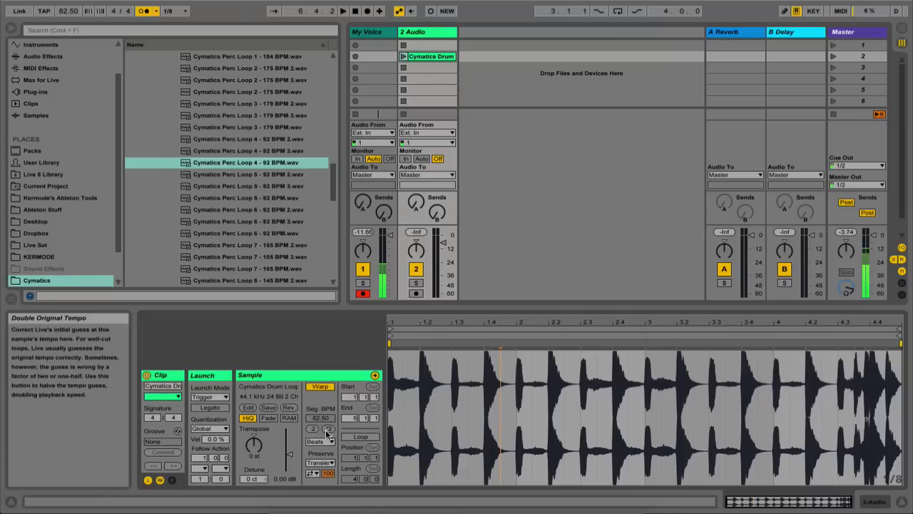
Step: Double the drum clip's Seg. BPM to 165.00 and review the available warp modes, keeping Beats
{"action": "left_click", "coordinate": [326, 429]}
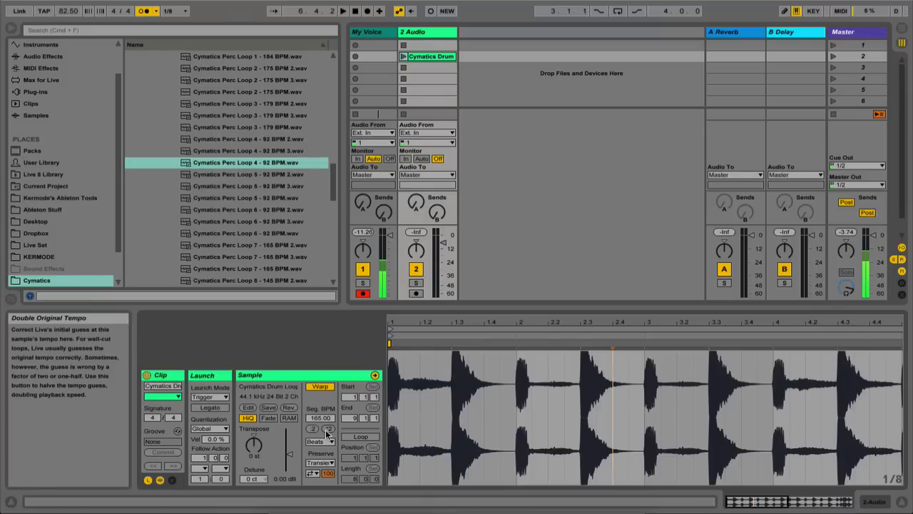
{"action": "left_click", "coordinate": [331, 441]}
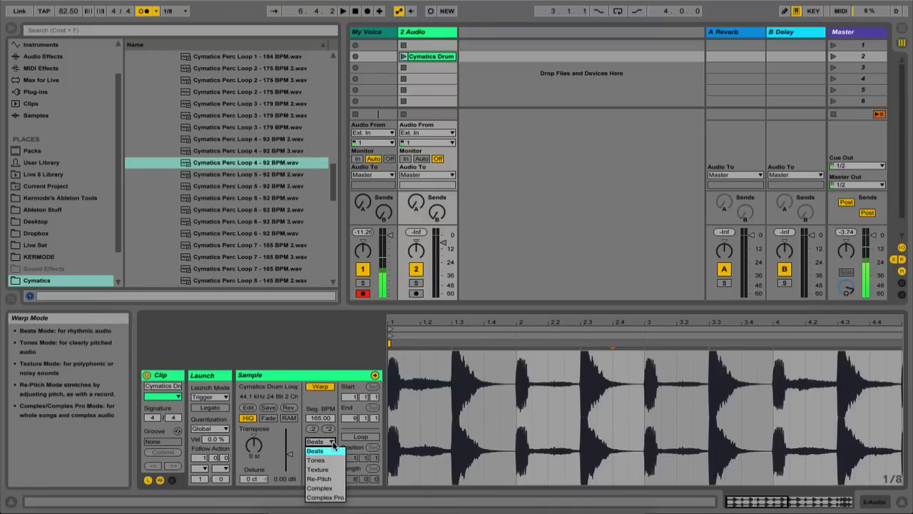
{"action": "left_click", "coordinate": [332, 442]}
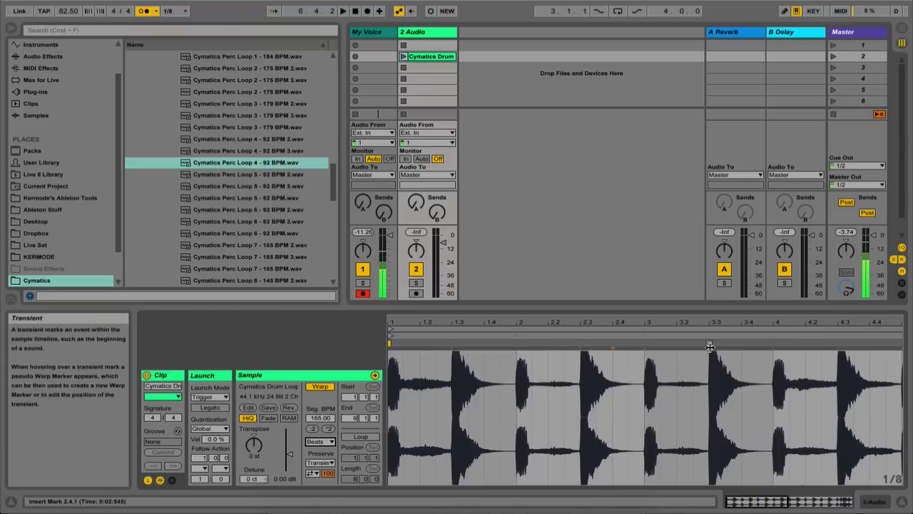
Step: Examine the drum clip's transients and the Preserve options for Beats mode, keeping Transients
{"action": "scroll", "coordinate": [749, 354], "scroll_direction": "right", "scroll_amount": 5}
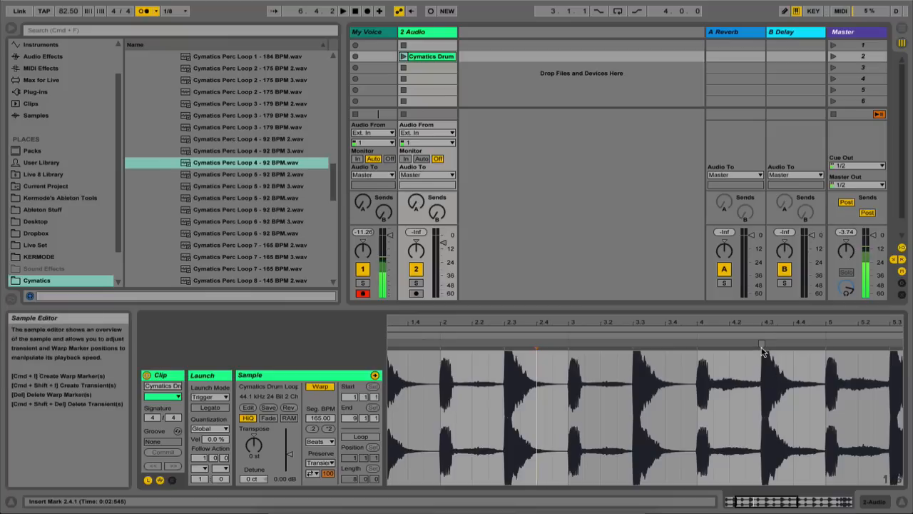
{"action": "scroll", "coordinate": [761, 346], "scroll_direction": "right", "scroll_amount": 1}
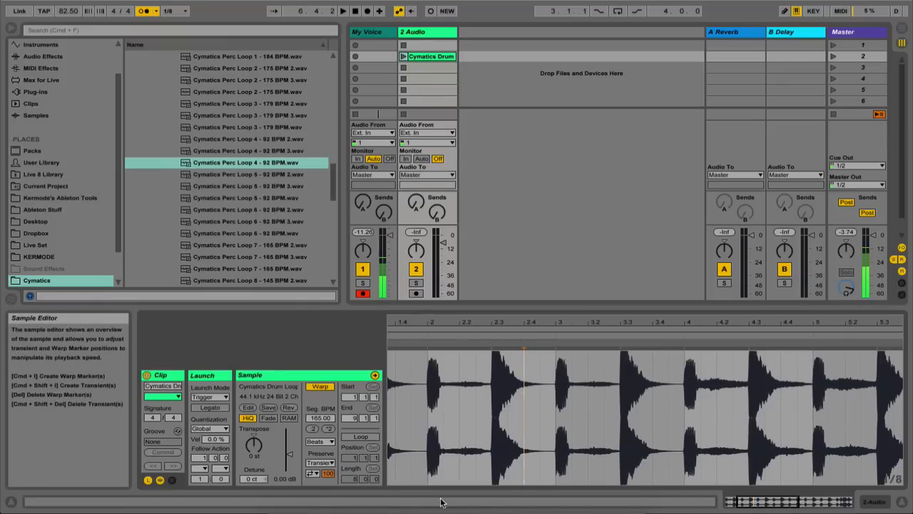
{"action": "left_click", "coordinate": [331, 466]}
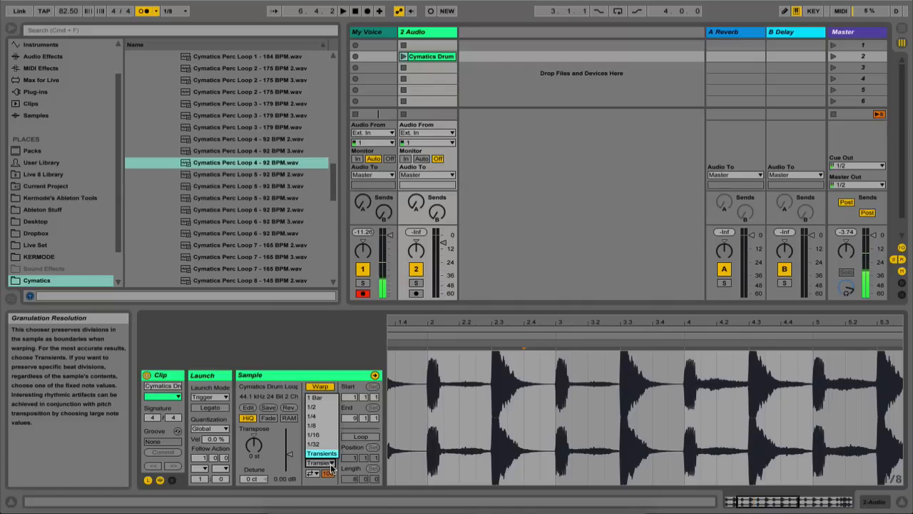
{"action": "left_click", "coordinate": [331, 468]}
Step: Highlight the drum clip's segments between transients: 1.3 to 2.1, 3.1 to 3.3 and 2.1 to 2.3
{"action": "scroll", "coordinate": [530, 417], "scroll_direction": "left", "scroll_amount": 3}
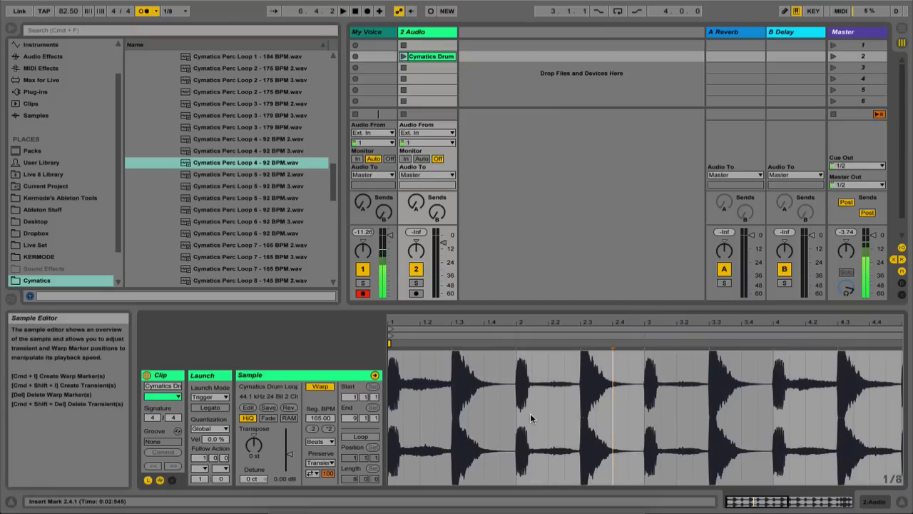
{"action": "left_click", "coordinate": [452, 396]}
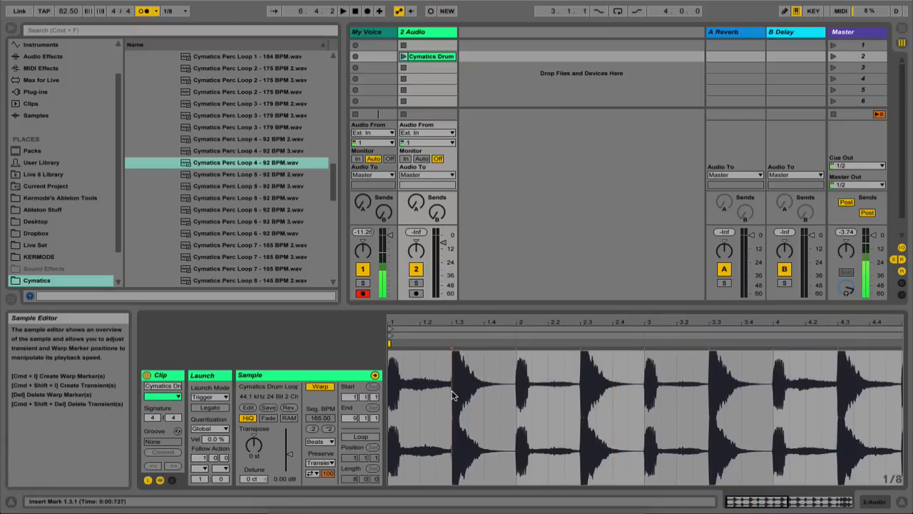
{"action": "left_click_drag", "start_coordinate": [452, 396], "coordinate": [518, 394]}
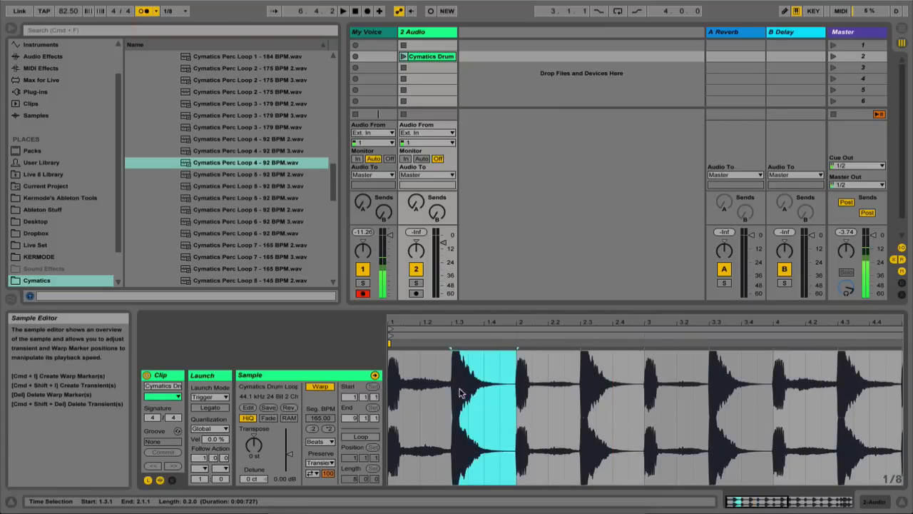
{"action": "left_click_drag", "start_coordinate": [458, 393], "coordinate": [712, 392]}
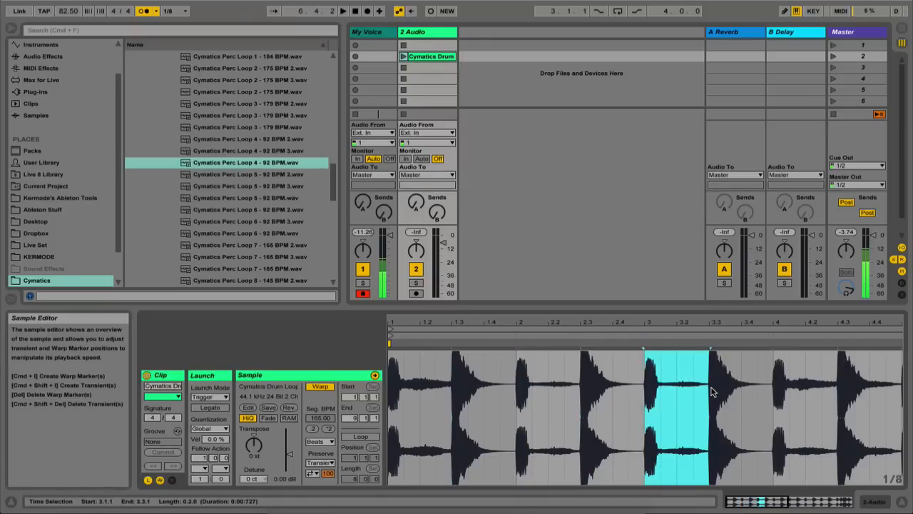
{"action": "left_click_drag", "start_coordinate": [391, 393], "coordinate": [580, 404]}
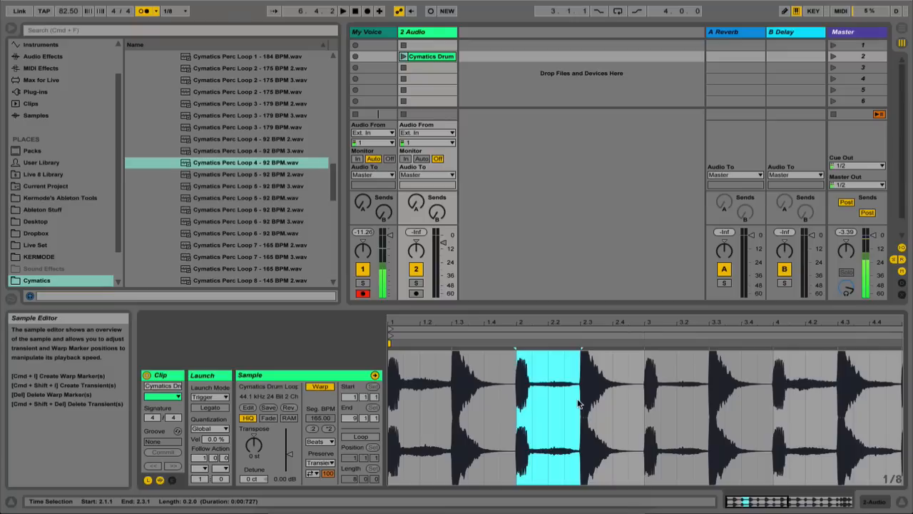
Step: Launch the drum clip to hear the warped transients and select its first segment from 1.1.1 to 1.3.1
{"action": "left_click", "coordinate": [403, 57]}
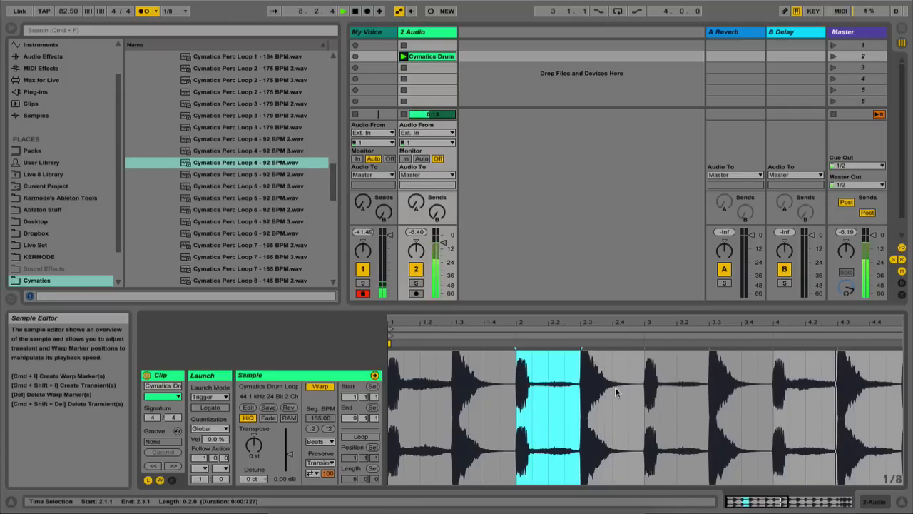
{"action": "left_click", "coordinate": [511, 398]}
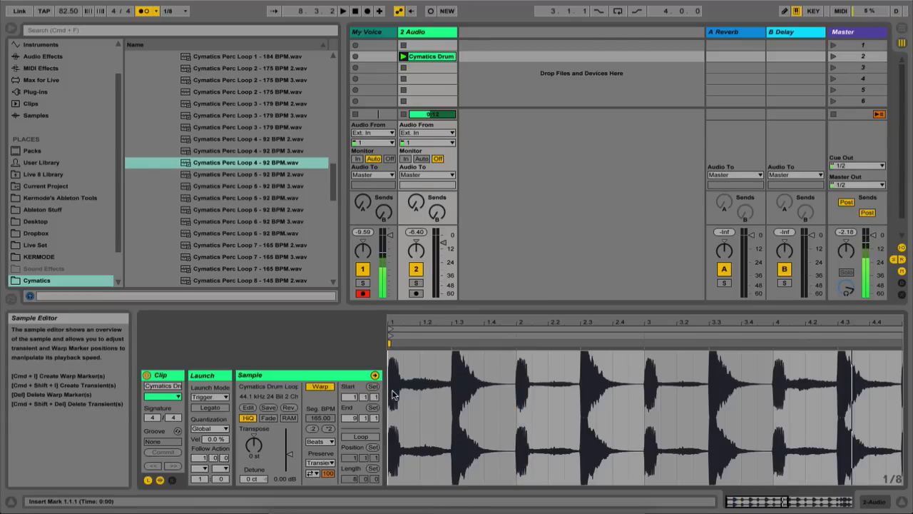
{"action": "left_click_drag", "start_coordinate": [389, 391], "coordinate": [449, 392]}
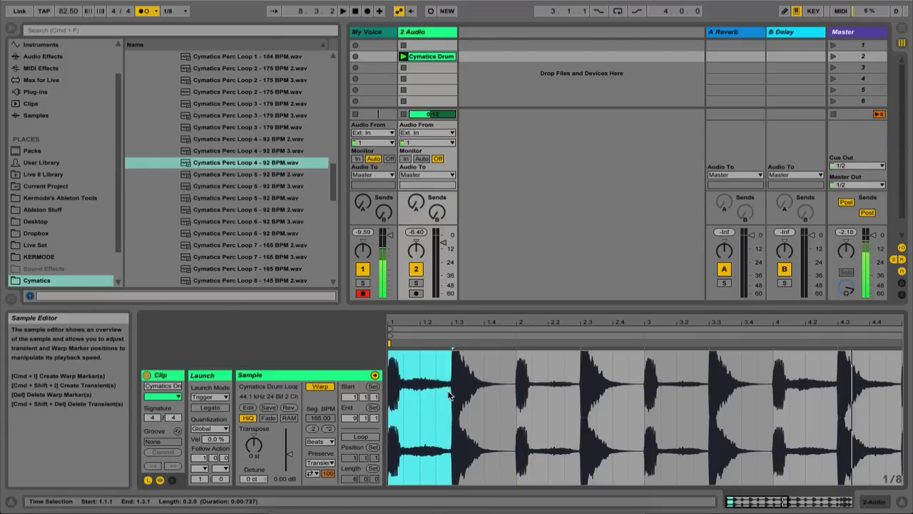
Step: Highlight the two halves of the drum clip's first segment: 1.2.1 to 1.3.1, and 1.1.1 to 1.2.1
{"action": "mouse_move", "coordinate": [449, 394]}
{"action": "left_mouse_down"}
{"action": "mouse_move", "coordinate": [419, 392]}
{"action": "mouse_move", "coordinate": [448, 388]}
{"action": "left_mouse_up"}
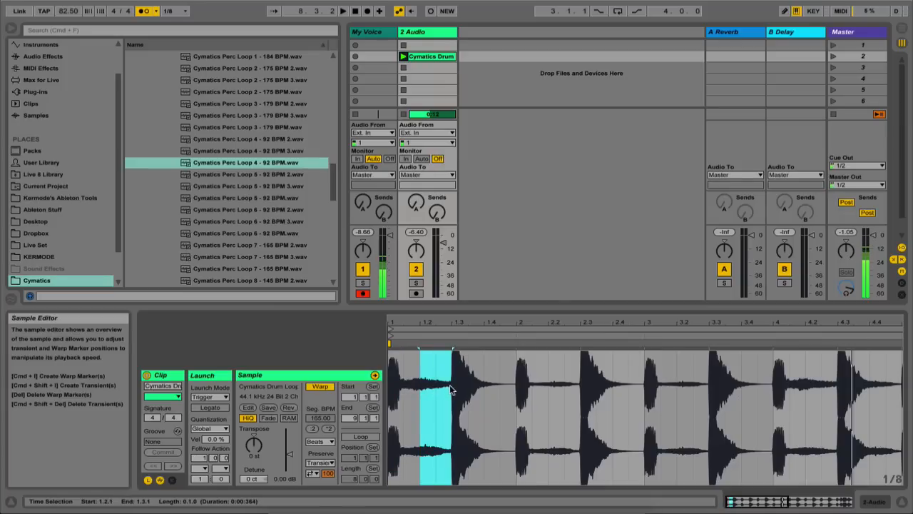
{"action": "left_click", "coordinate": [449, 389]}
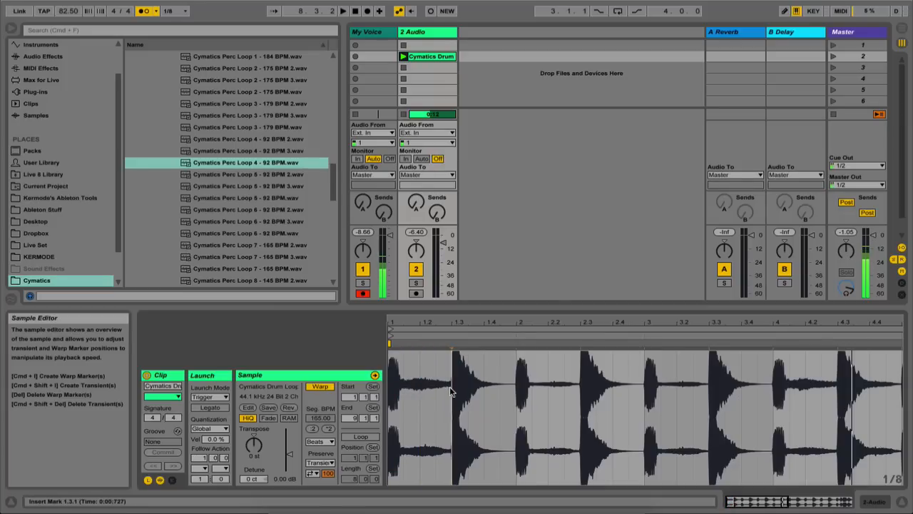
{"action": "left_click_drag", "start_coordinate": [389, 391], "coordinate": [420, 391]}
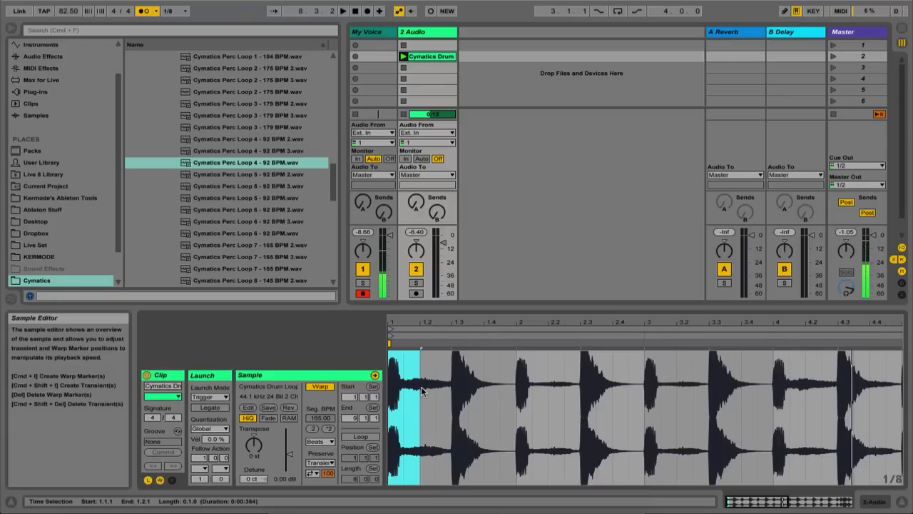
{"action": "left_click", "coordinate": [421, 389]}
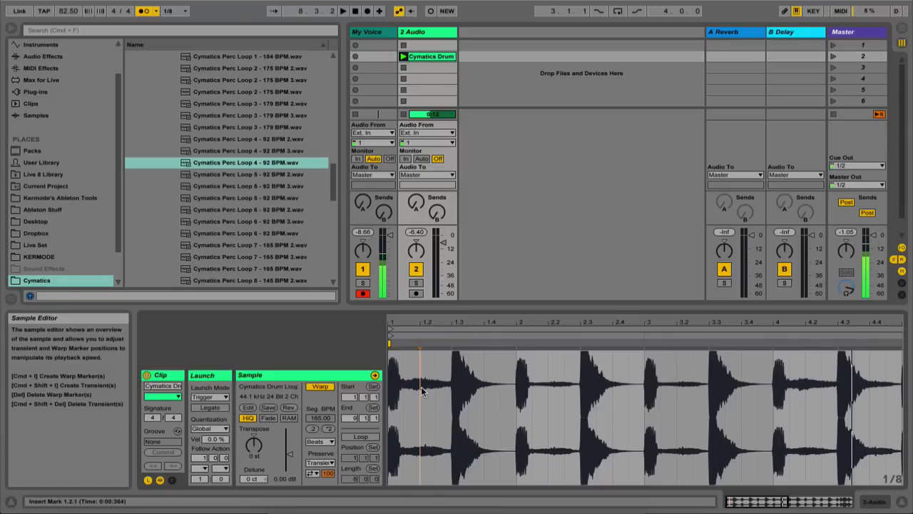
Step: Double the drum clip's Seg. BPM twice to 660.00 and launch the clip to hear the gaps between transients
{"action": "left_click", "coordinate": [328, 429]}
{"action": "left_click", "coordinate": [328, 429]}
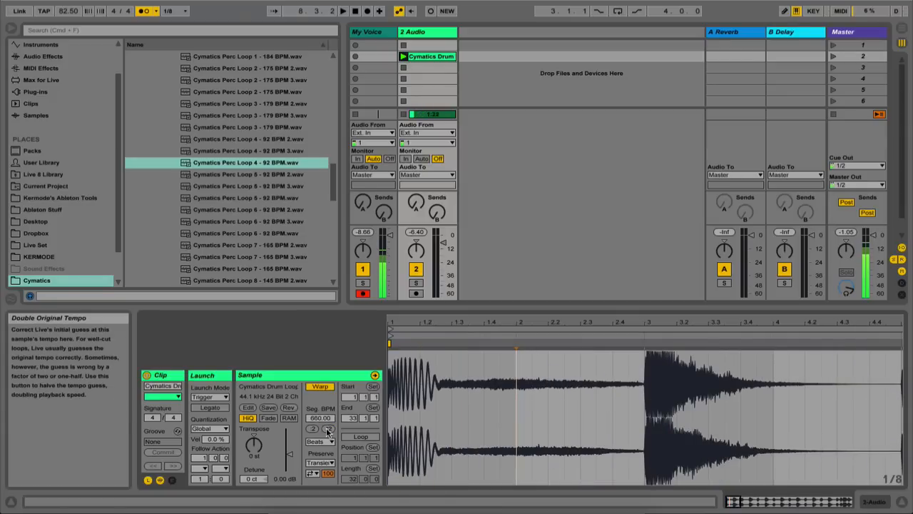
{"action": "left_click", "coordinate": [403, 56]}
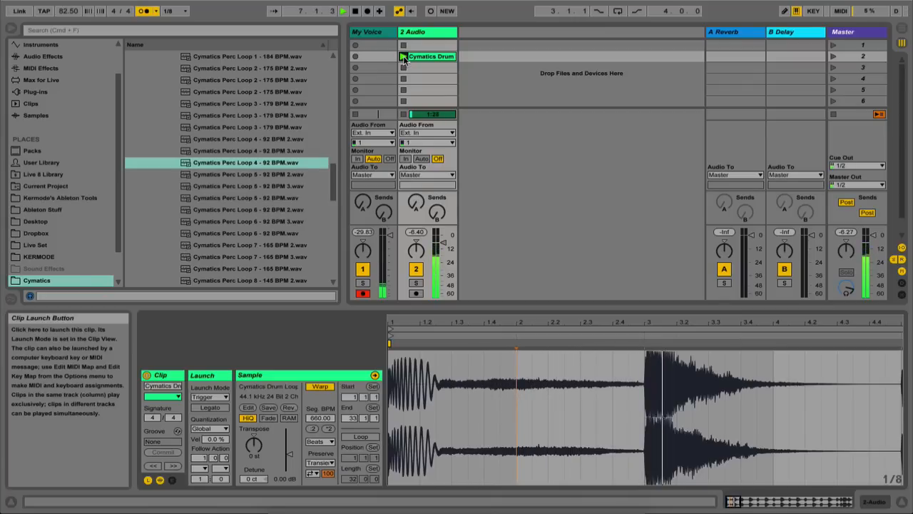
{"action": "scroll", "coordinate": [580, 371], "scroll_direction": "right", "scroll_amount": 5}
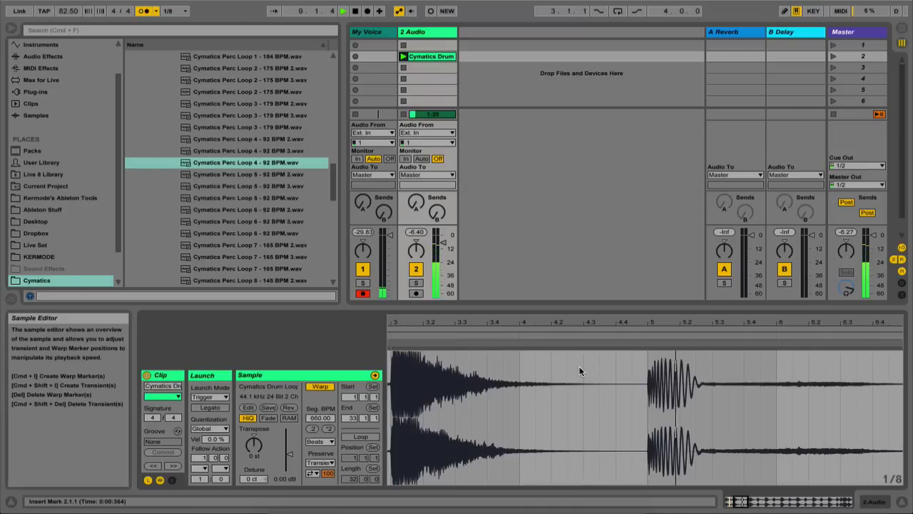
{"action": "key", "text": "space"}
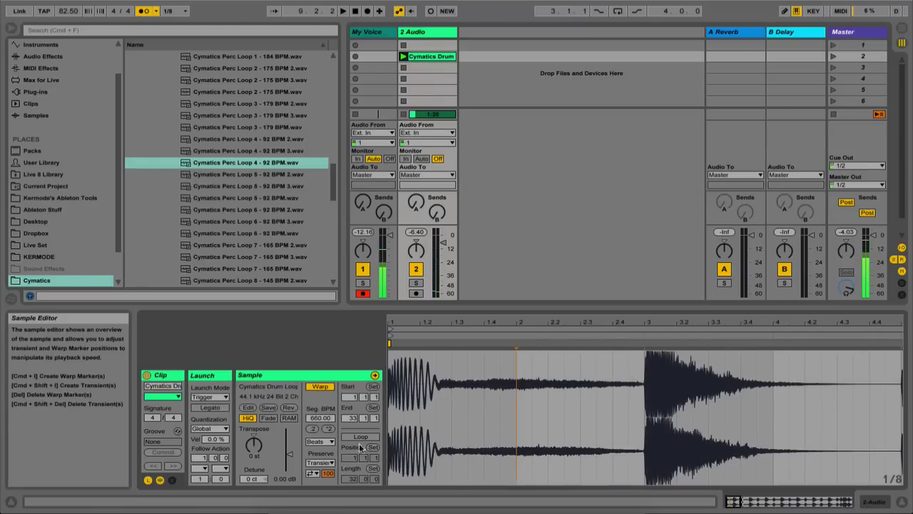
Step: Set the drum clip's transient loop mode to Loop Forward and play the clip
{"action": "left_click", "coordinate": [315, 474]}
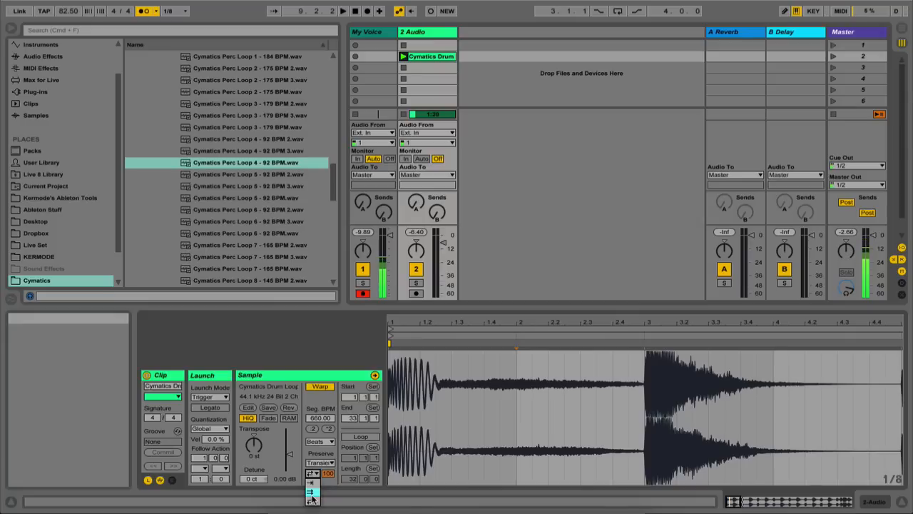
{"action": "left_click", "coordinate": [311, 497]}
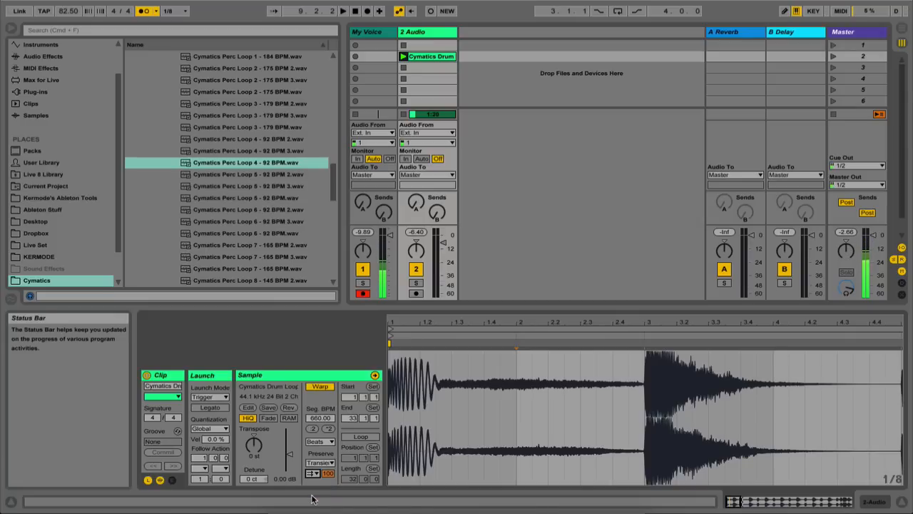
{"action": "key", "text": "space"}
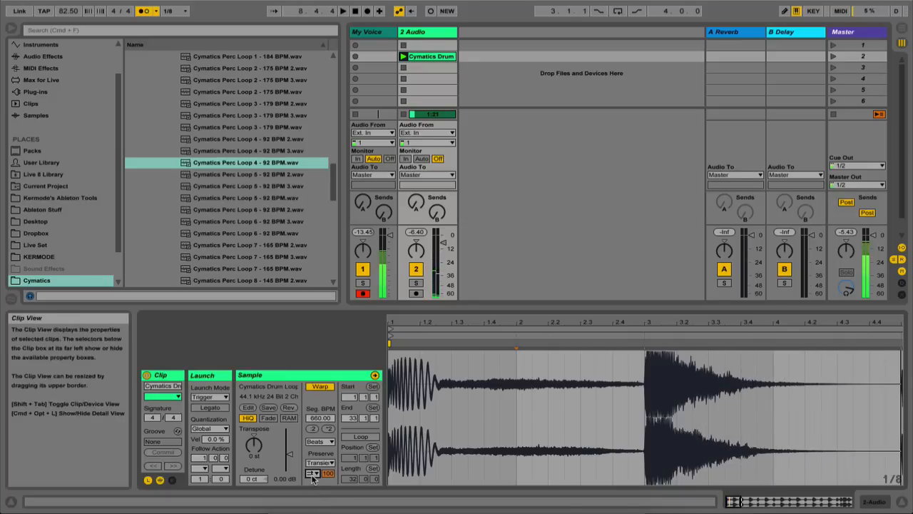
Step: Turn the transient loop mode off and launch the drum clip, highlighting the segment from 3.1.1 to 4.3.1
{"action": "left_click", "coordinate": [312, 474]}
{"action": "left_click", "coordinate": [314, 485]}
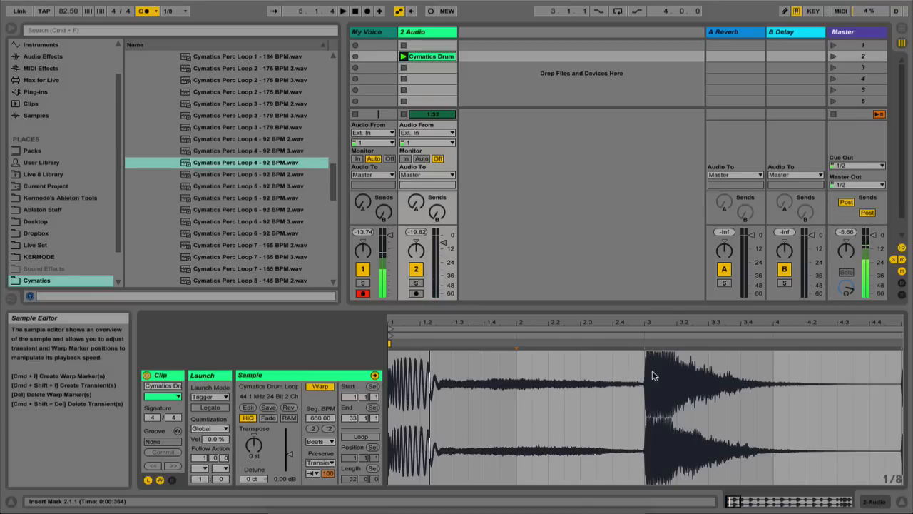
{"action": "left_click_drag", "start_coordinate": [646, 371], "coordinate": [838, 352]}
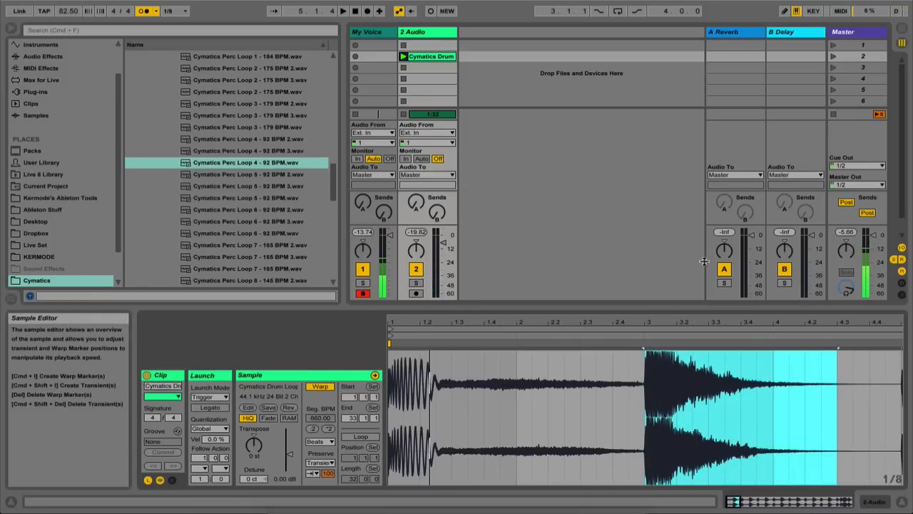
{"action": "left_click", "coordinate": [430, 57]}
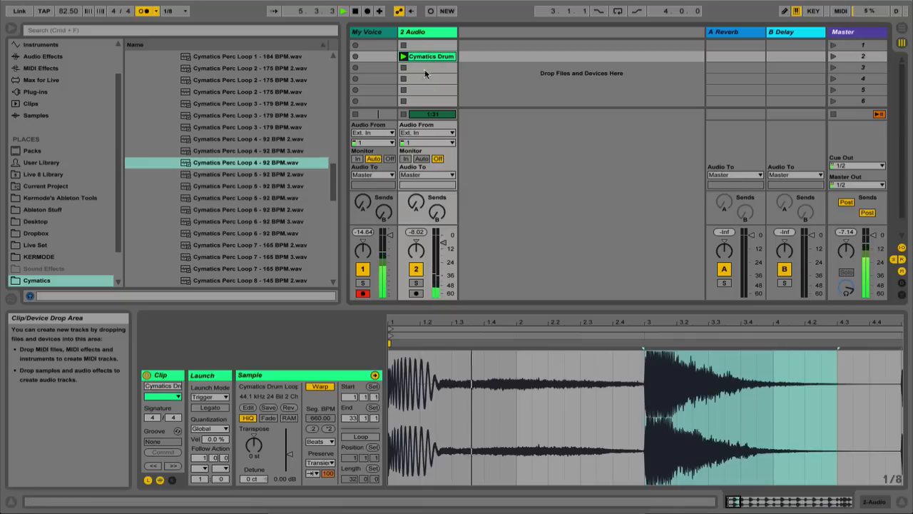
{"action": "scroll", "coordinate": [470, 397], "scroll_direction": "right", "scroll_amount": 2}
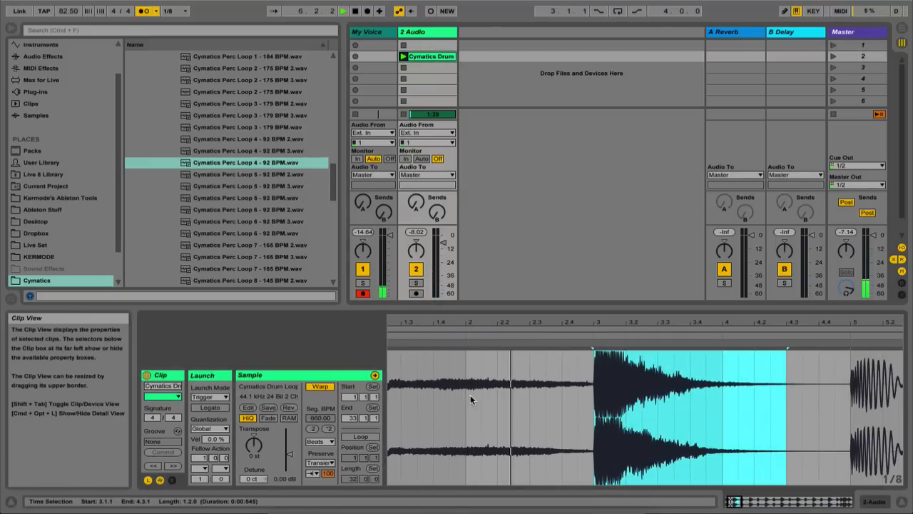
{"action": "left_click", "coordinate": [545, 391]}
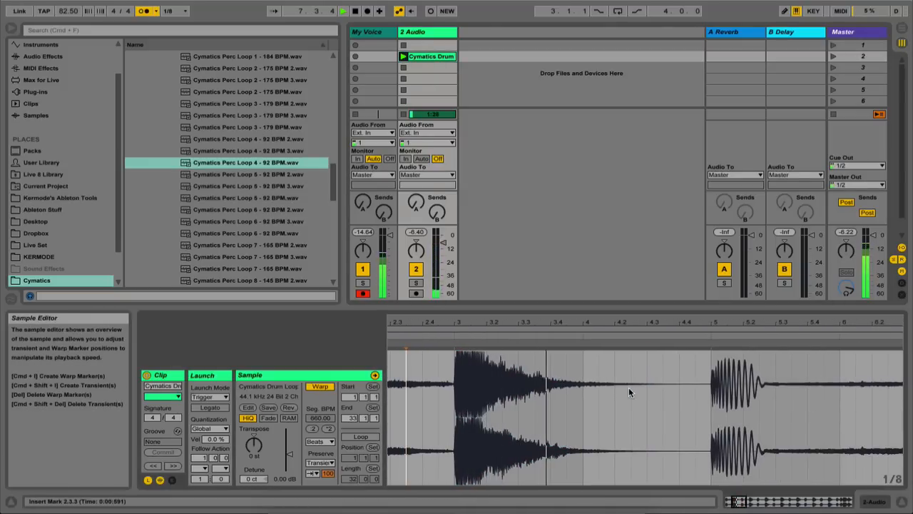
{"action": "key", "text": "space"}
Step: Halve the drum clip's Seg. BPM twice to 165.00 and set the transient loop mode to Loop Back-and-Forth during playback
{"action": "left_click_drag", "start_coordinate": [580, 324], "coordinate": [579, 303]}
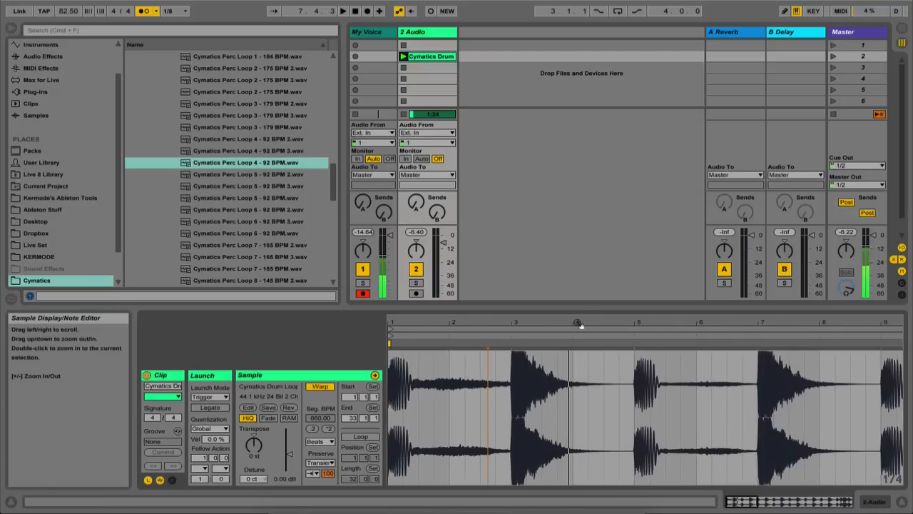
{"action": "double_click", "coordinate": [313, 428]}
{"action": "left_click_drag", "start_coordinate": [391, 326], "coordinate": [391, 360]}
{"action": "key", "text": "space"}
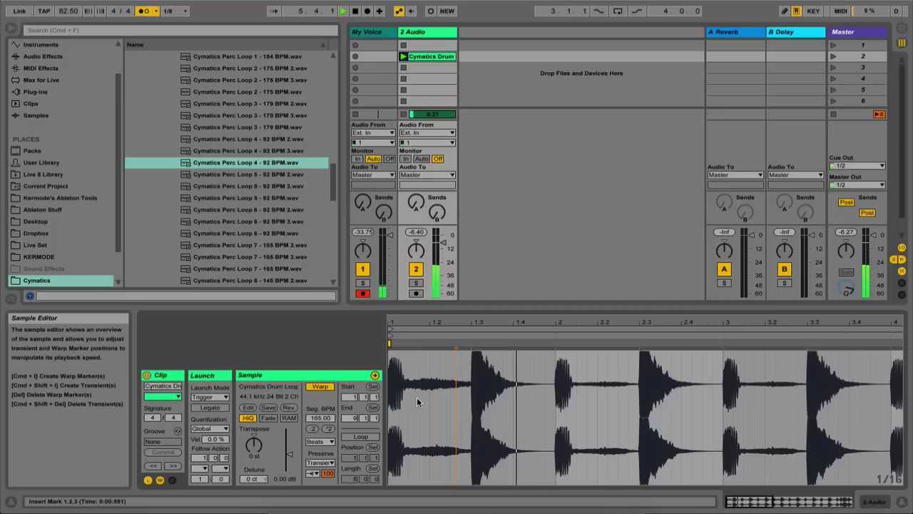
{"action": "left_click", "coordinate": [314, 475]}
{"action": "left_click", "coordinate": [314, 494]}
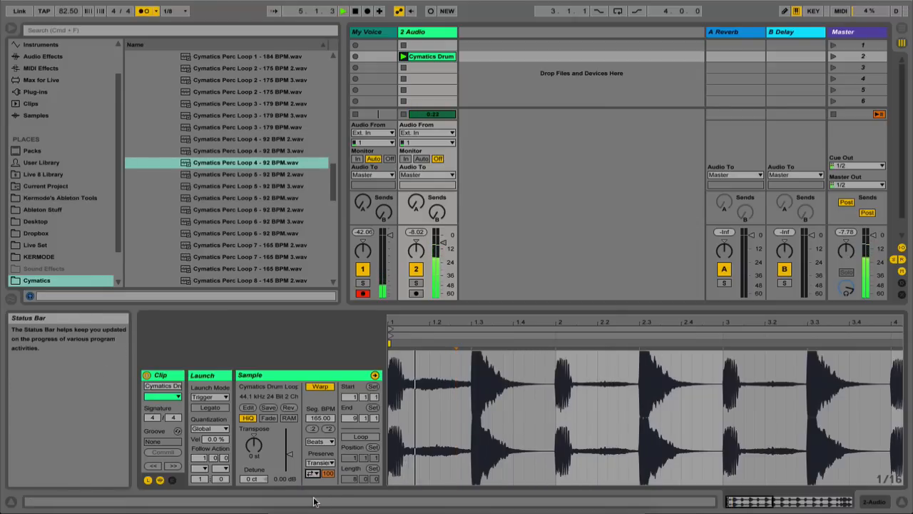
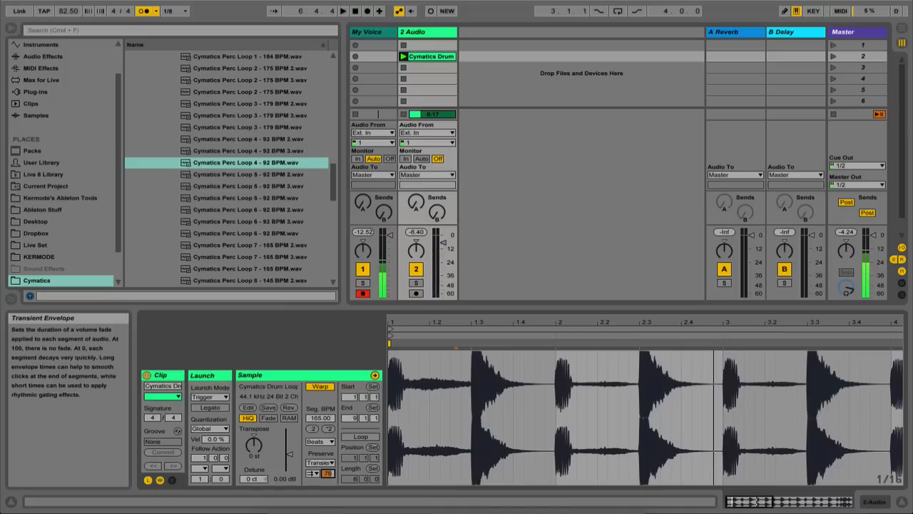
Step: Set the drum clip's Preserve value to 1/16 with Loop Back-and-Forth as the transient loop mode, and play it
{"action": "left_click", "coordinate": [320, 463]}
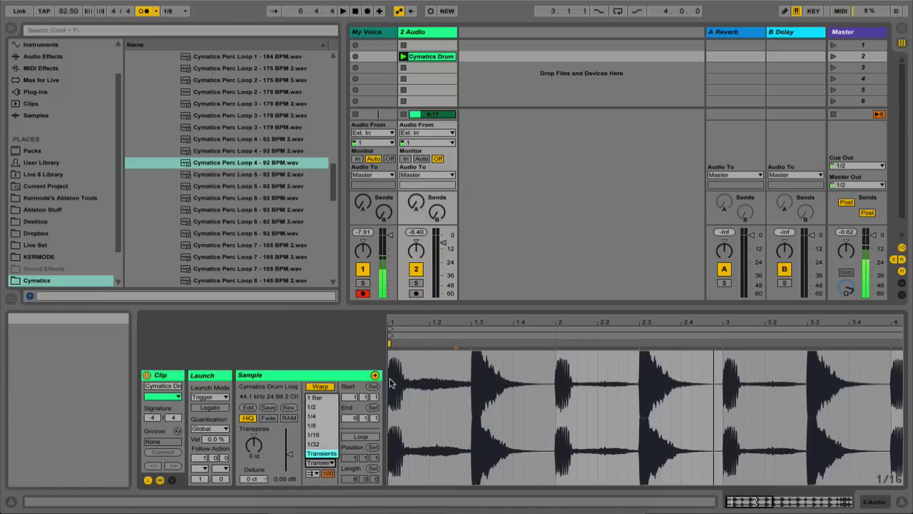
{"action": "left_click", "coordinate": [461, 368]}
{"action": "left_click", "coordinate": [320, 463]}
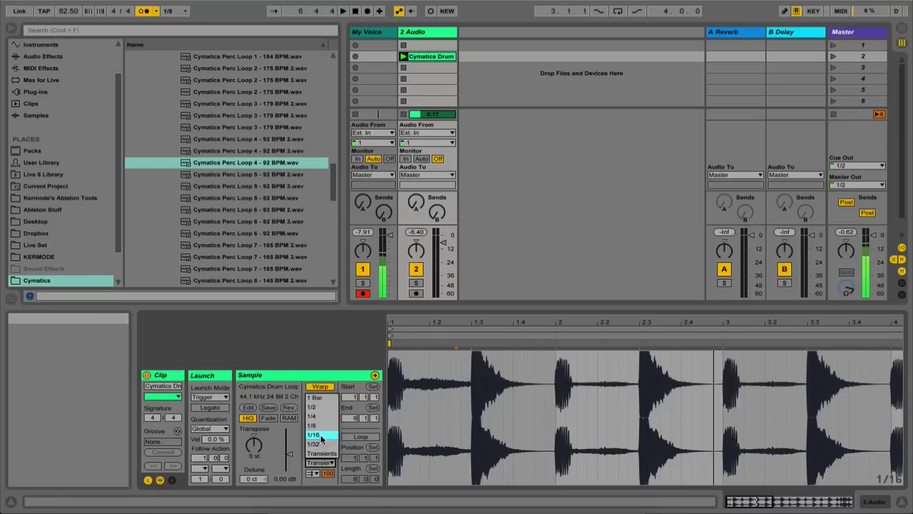
{"action": "left_click", "coordinate": [320, 435]}
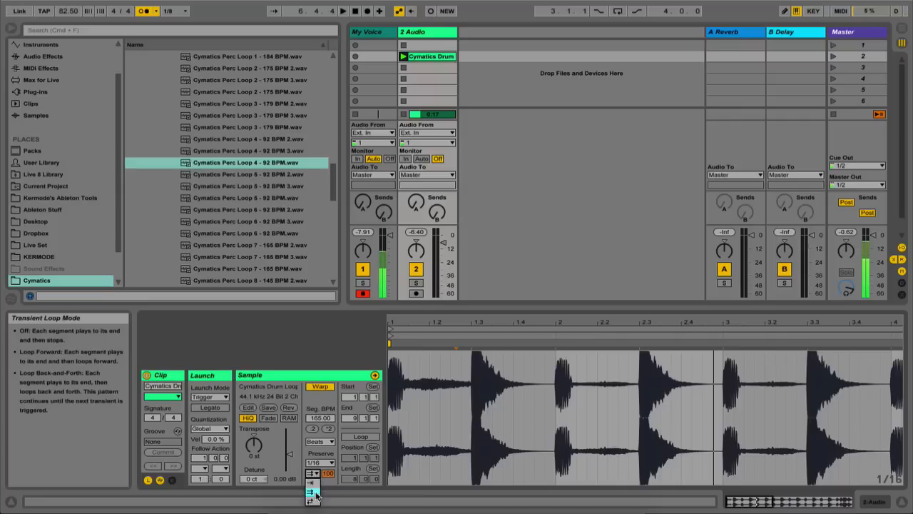
{"action": "key", "text": "space"}
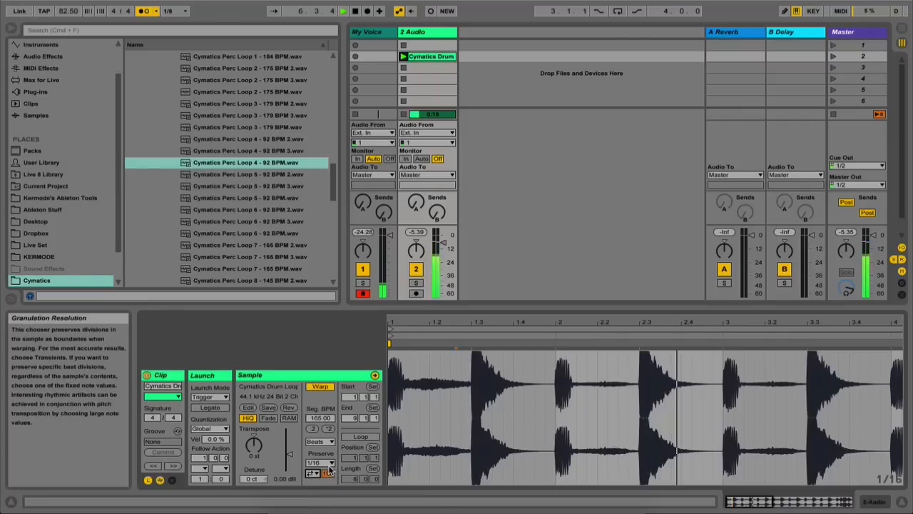
Step: Set the Preserve value to 1 Bar, play the drum clip, and highlight the range from 1.1.1 to 3.1.1
{"action": "left_click", "coordinate": [330, 464]}
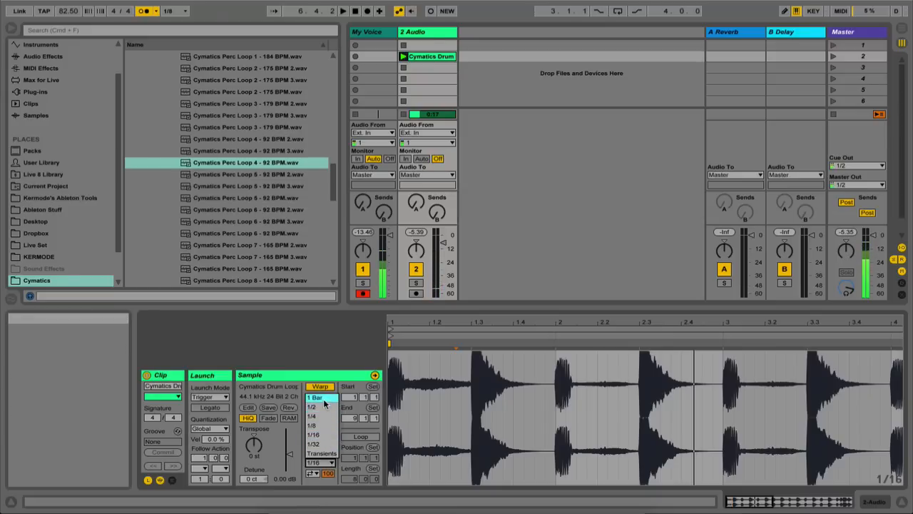
{"action": "left_click", "coordinate": [324, 398]}
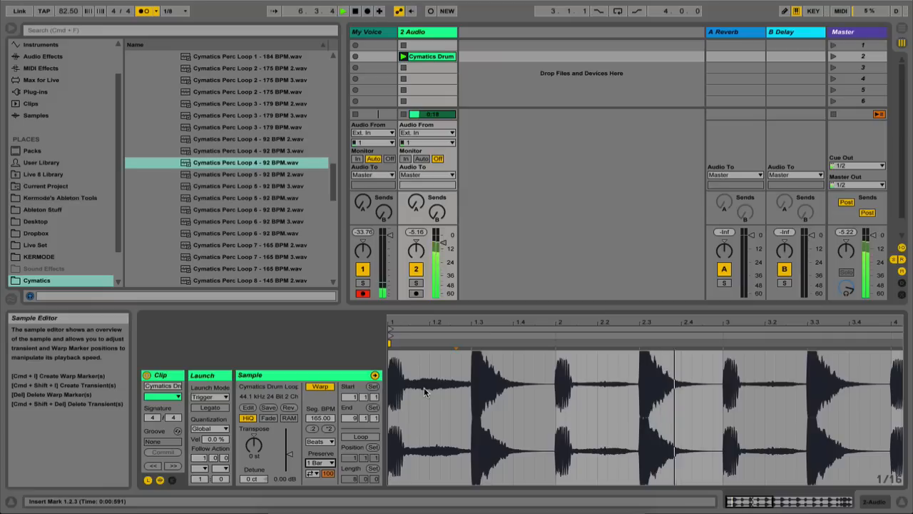
{"action": "key", "text": "space"}
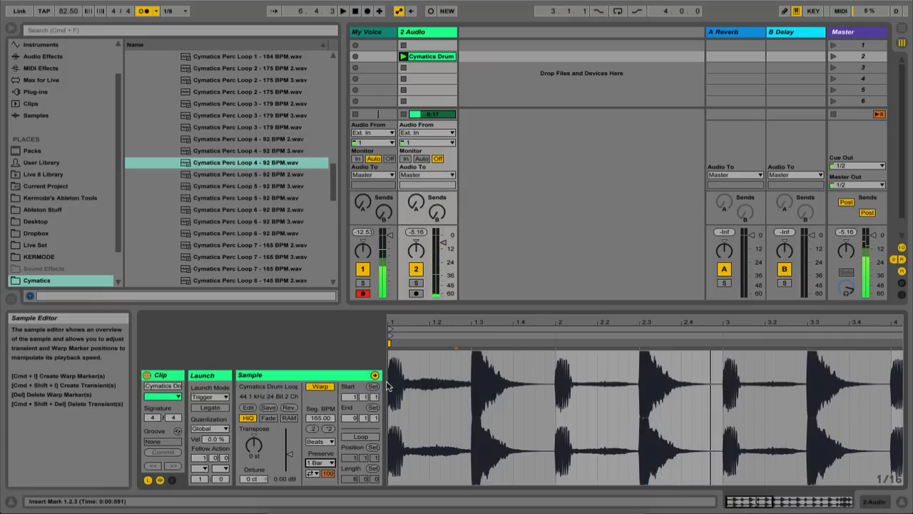
{"action": "left_click_drag", "start_coordinate": [388, 385], "coordinate": [720, 394]}
{"action": "left_click", "coordinate": [719, 394]}
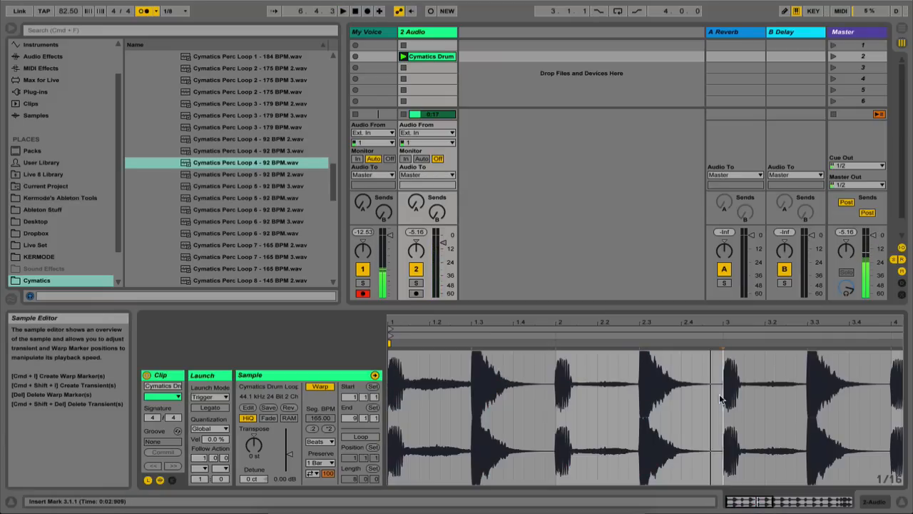
Step: Keep the Beats warp mode, turn the transient loop mode off and set Preserve to Transients
{"action": "left_click", "coordinate": [319, 442]}
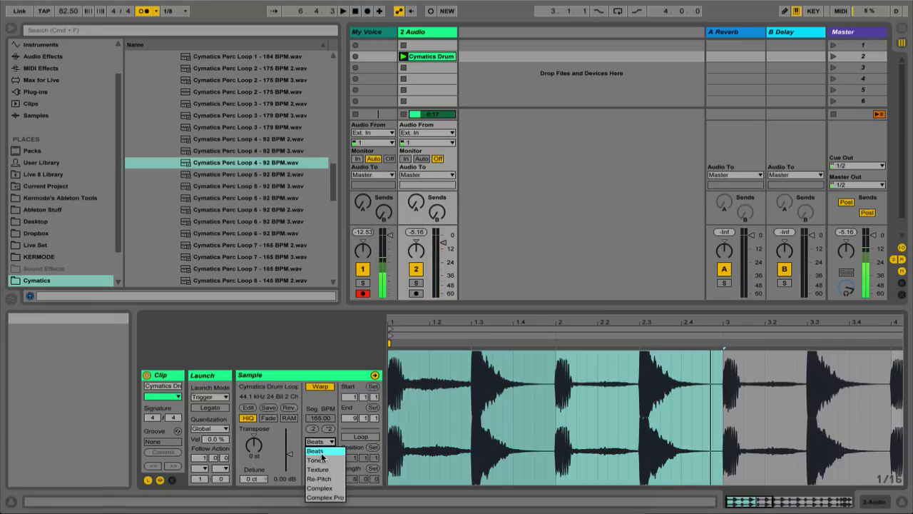
{"action": "left_click", "coordinate": [320, 451]}
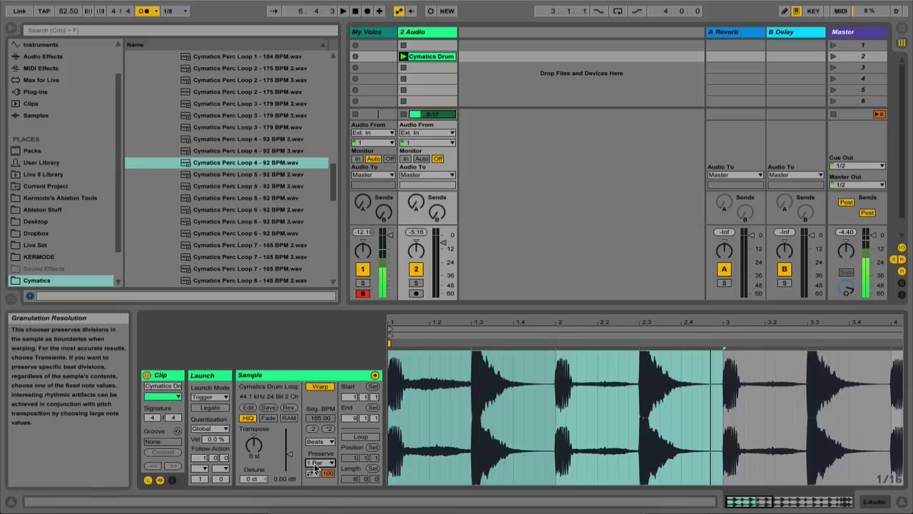
{"action": "left_click", "coordinate": [313, 473]}
{"action": "left_click", "coordinate": [328, 464]}
{"action": "left_click", "coordinate": [325, 457]}
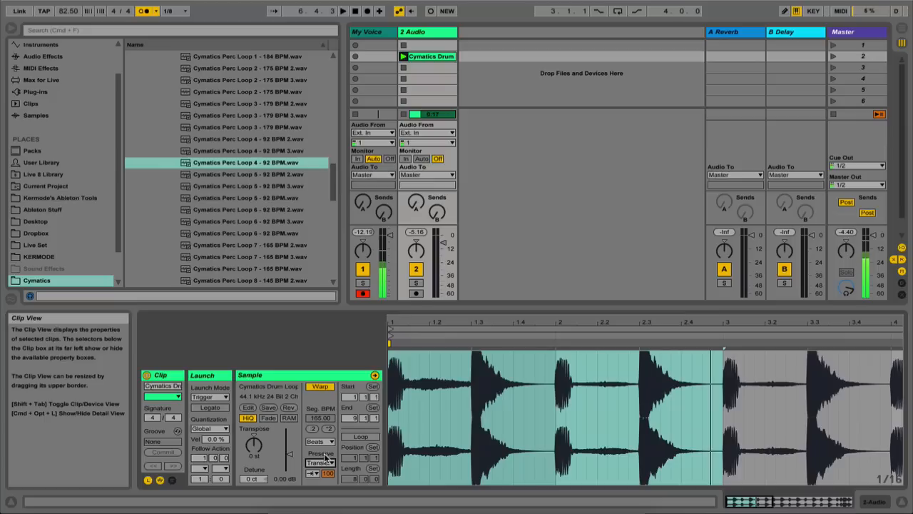
Step: Play the drum clip to hear it with transients preserved and looping off, and stop playback
{"action": "left_click", "coordinate": [393, 382]}
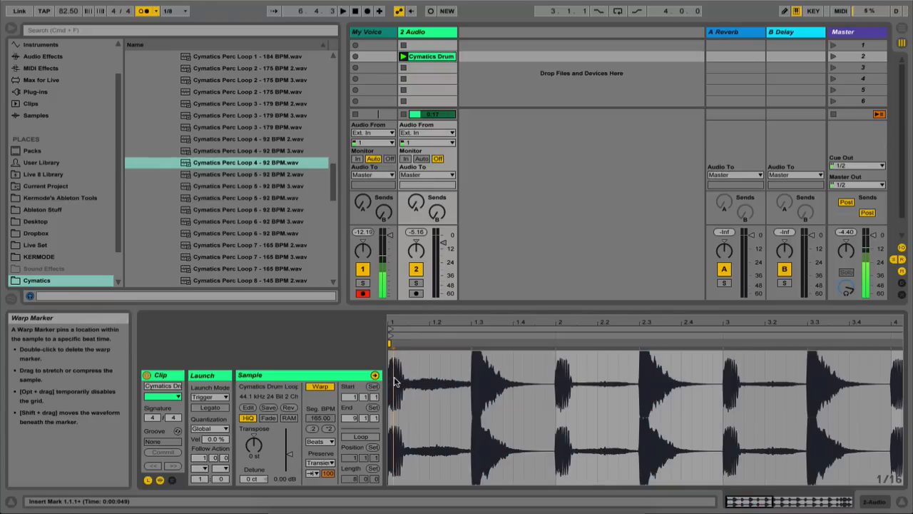
{"action": "key", "text": "space"}
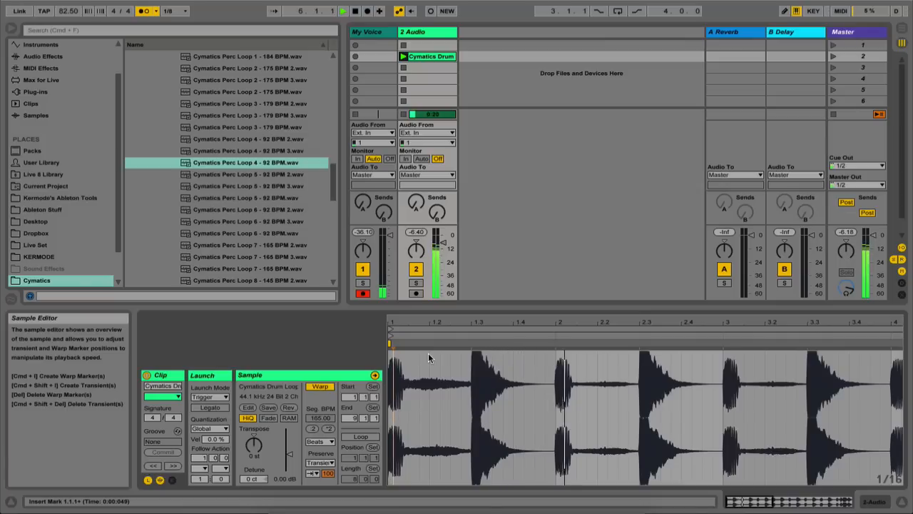
{"action": "key", "text": "space"}
{"action": "left_click", "coordinate": [431, 363]}
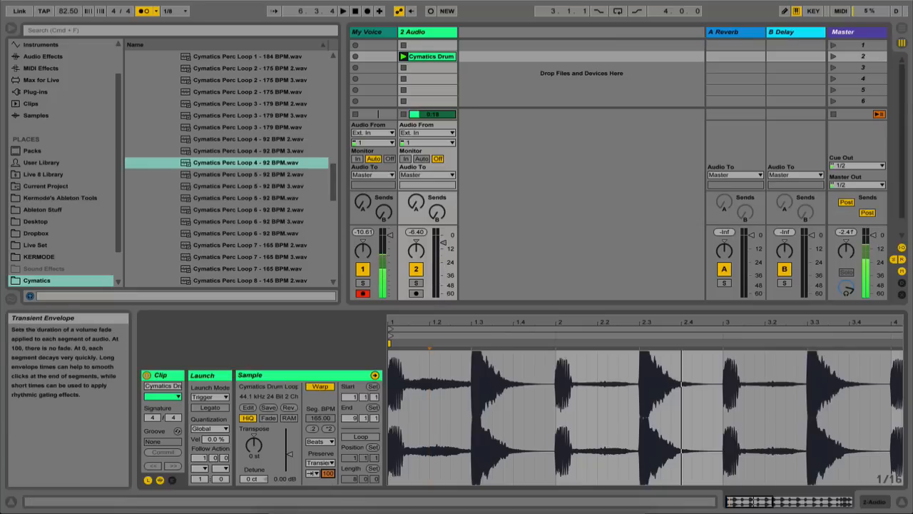
Step: Halve the drum clip's Seg. BPM twice to 41.25, start playback and lower the Transient Envelope to 46
{"action": "left_click", "coordinate": [312, 429]}
{"action": "left_click", "coordinate": [312, 429]}
{"action": "key", "text": "space"}
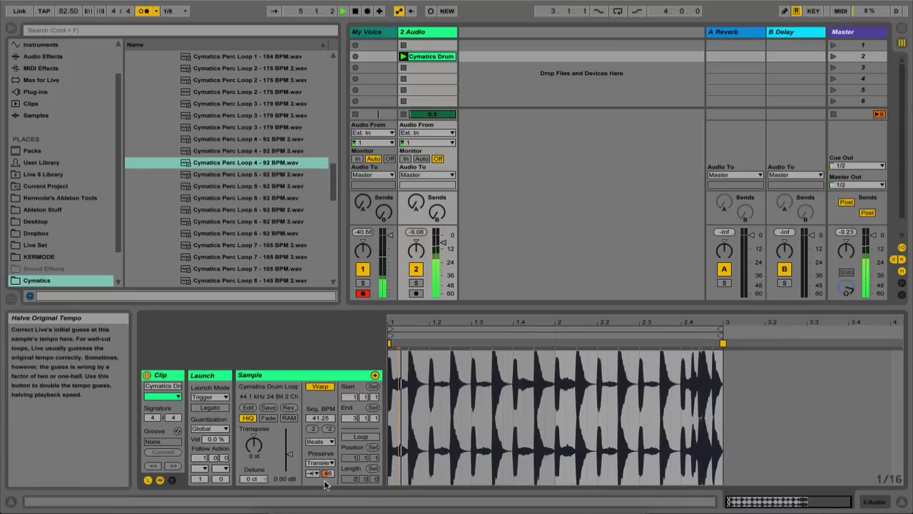
Step: Raise the Transient Envelope to 100, stop playback and double the drum clip's Seg. BPM twice to 165
{"action": "left_click_drag", "start_coordinate": [327, 474], "coordinate": [327, 439]}
{"action": "key", "text": "space"}
{"action": "left_click", "coordinate": [329, 430]}
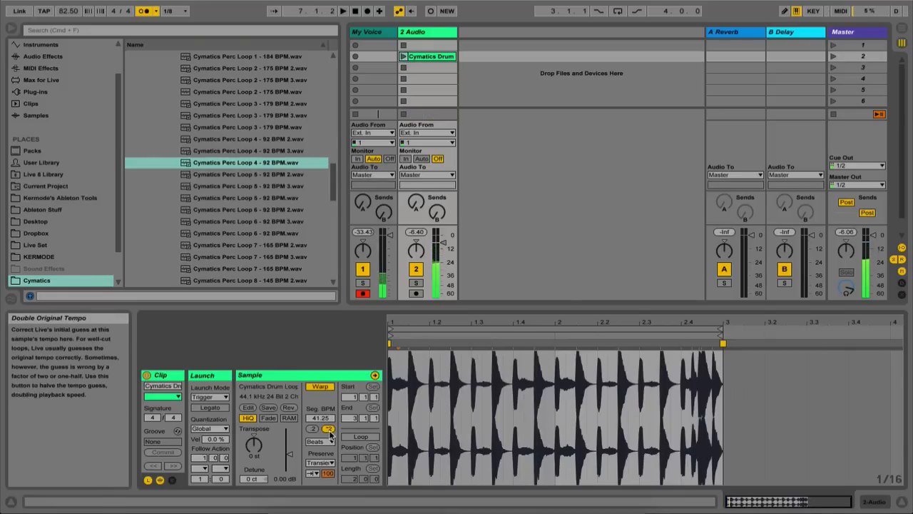
{"action": "left_click", "coordinate": [465, 416]}
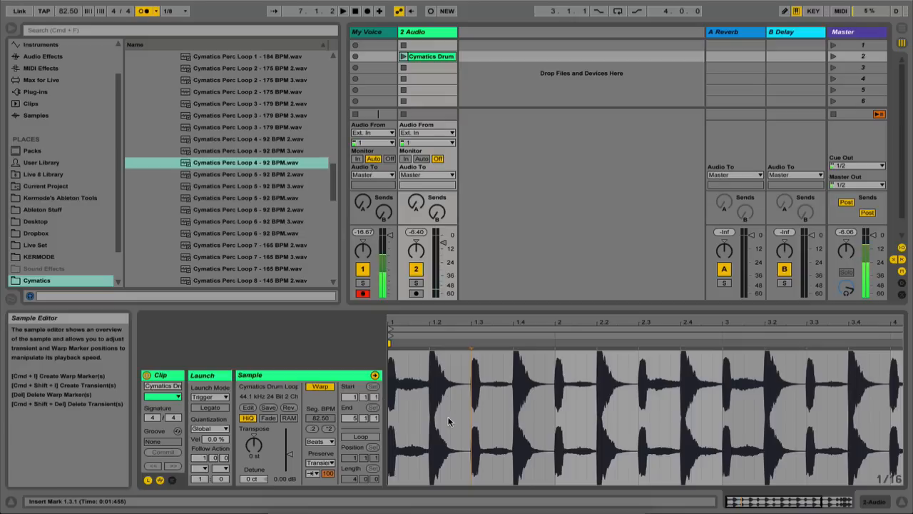
{"action": "left_click", "coordinate": [328, 428]}
Step: Switch the drum clip's warp mode to Tones and play it with the Grain Size raised to its maximum
{"action": "left_click", "coordinate": [327, 440]}
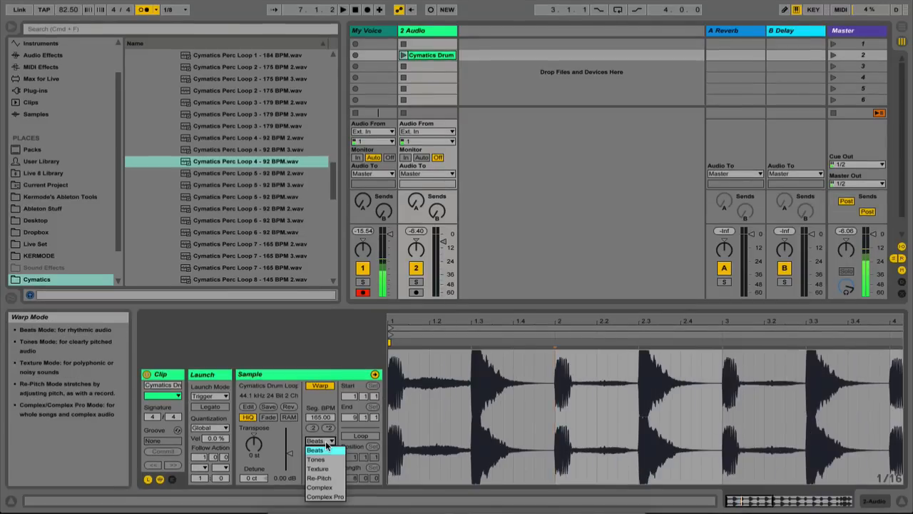
{"action": "left_click", "coordinate": [316, 459]}
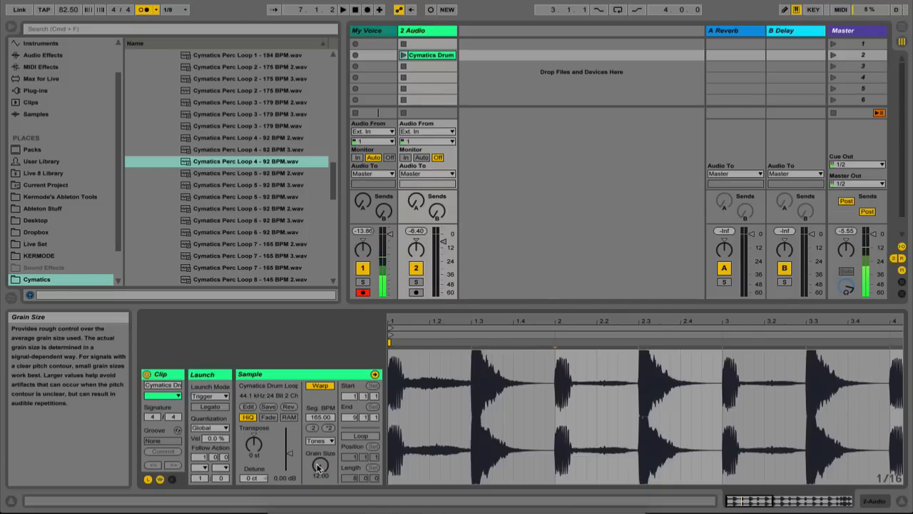
{"action": "left_click", "coordinate": [403, 55]}
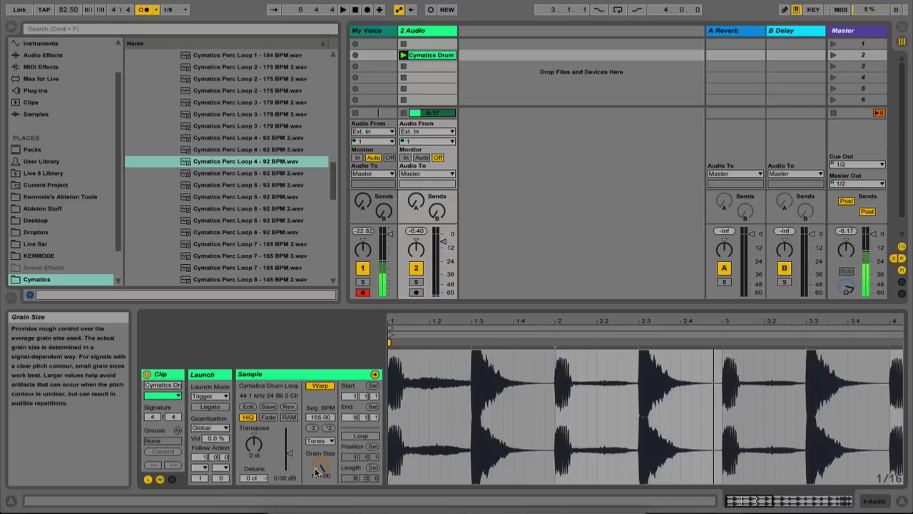
{"action": "key", "text": "space"}
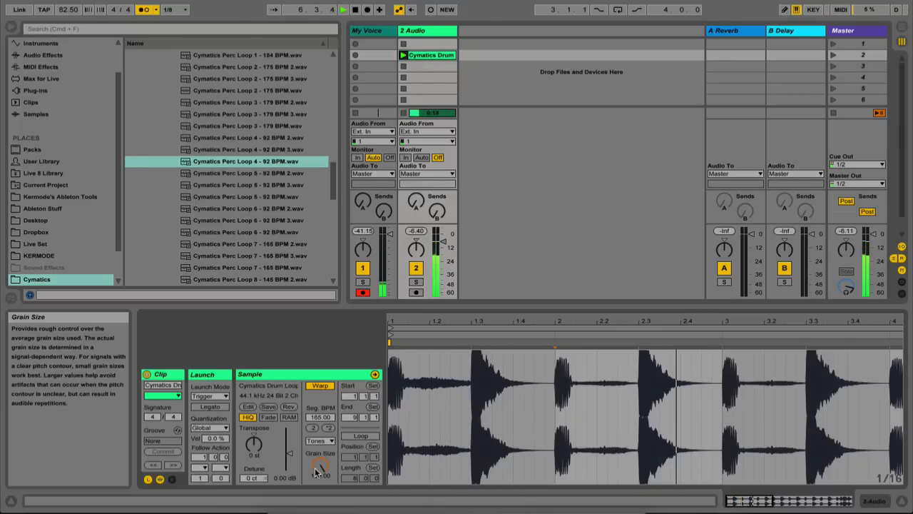
{"action": "key", "text": "space"}
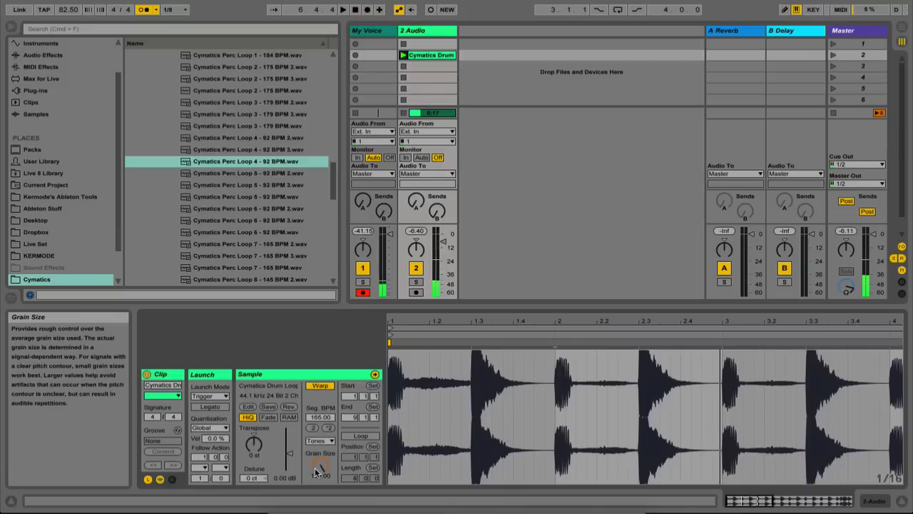
Step: Halve the Seg. BPM to 82.50, and stretch the drum clip by moving its last warp marker and end marker to 5.3.1
{"action": "left_click", "coordinate": [314, 428]}
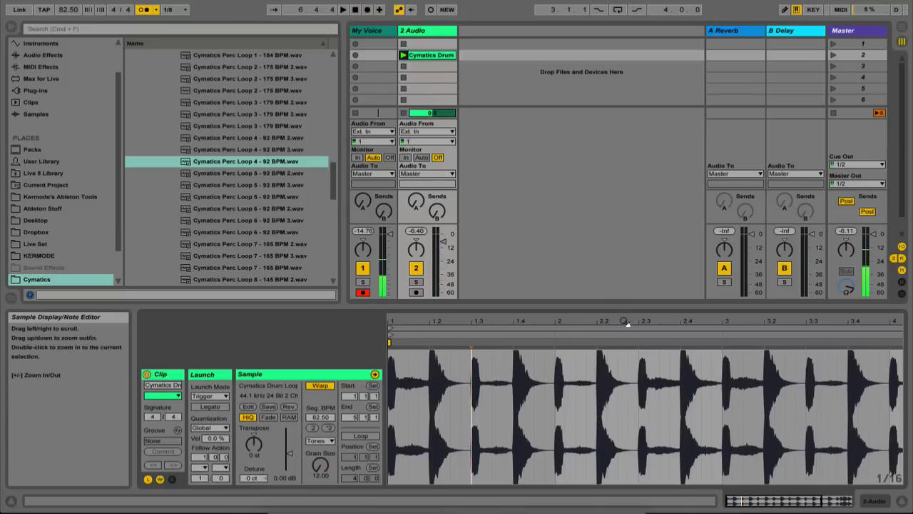
{"action": "left_click_drag", "start_coordinate": [626, 320], "coordinate": [570, 322]}
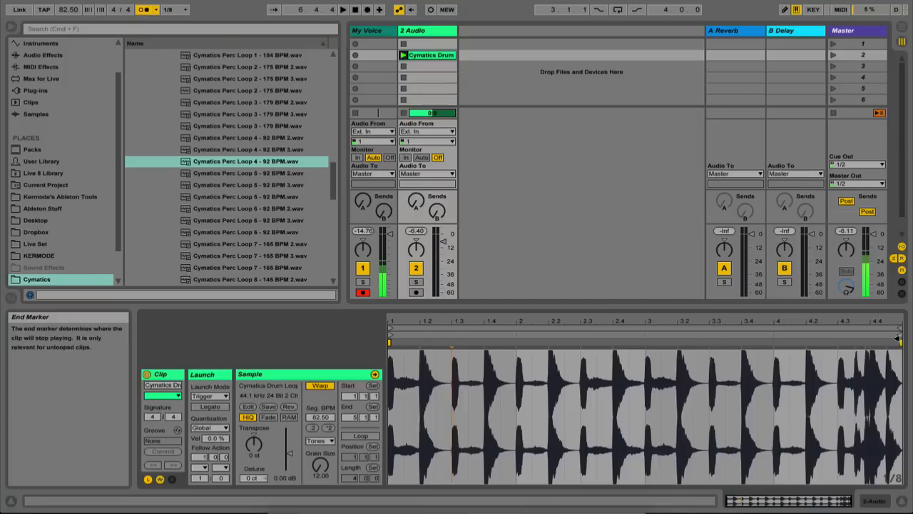
{"action": "mouse_move", "coordinate": [901, 342]}
{"action": "left_mouse_down"}
{"action": "mouse_move", "coordinate": [802, 350]}
{"action": "mouse_move", "coordinate": [820, 347]}
{"action": "left_mouse_up"}
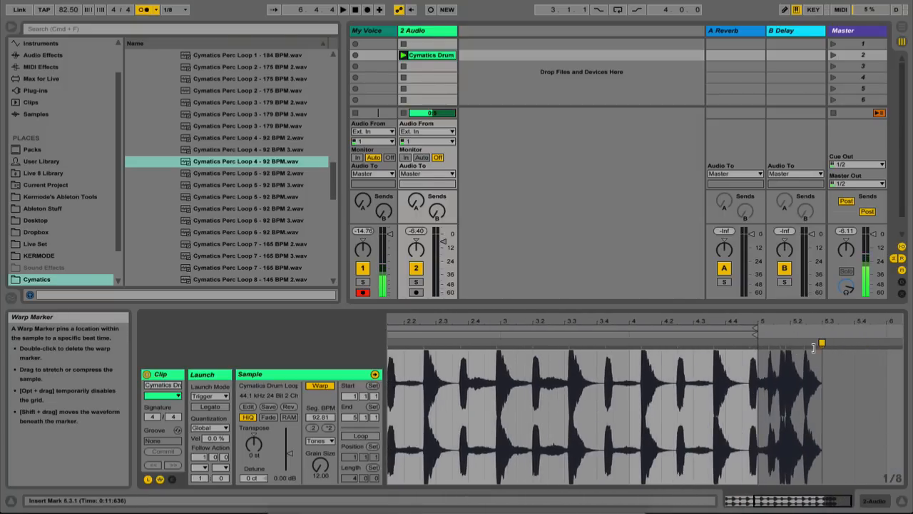
{"action": "left_click", "coordinate": [757, 329]}
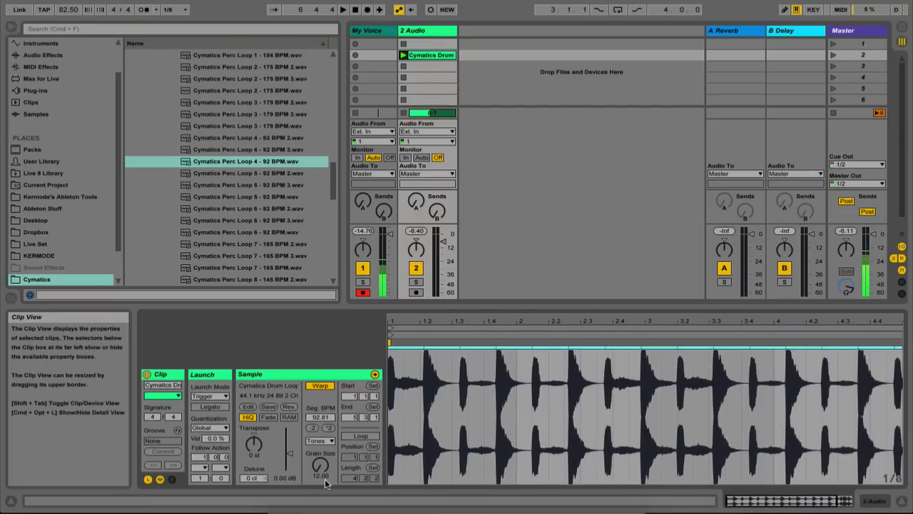
Step: Play the stretched clip while raising the Tones Grain Size to about 99, stop playback and return the Grain Size to 12
{"action": "key", "text": "space"}
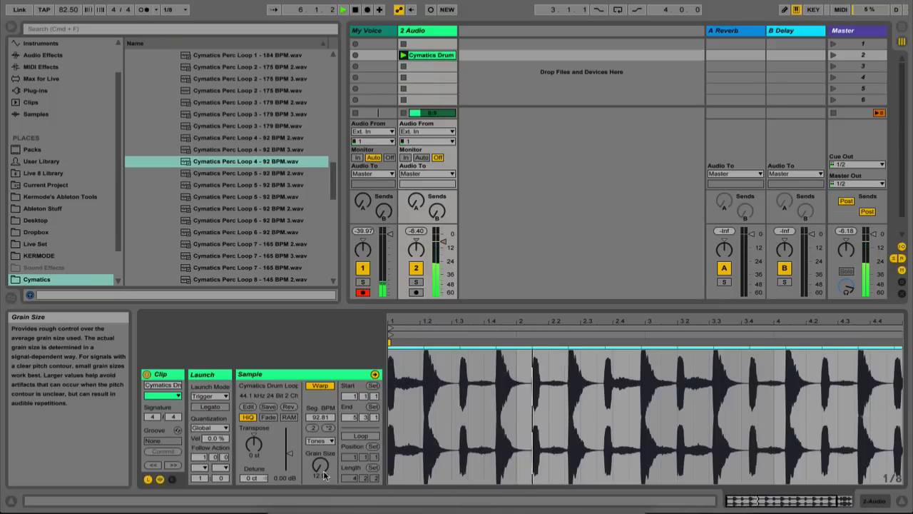
{"action": "left_click", "coordinate": [322, 469]}
{"action": "left_click_drag", "start_coordinate": [322, 469], "coordinate": [325, 476]}
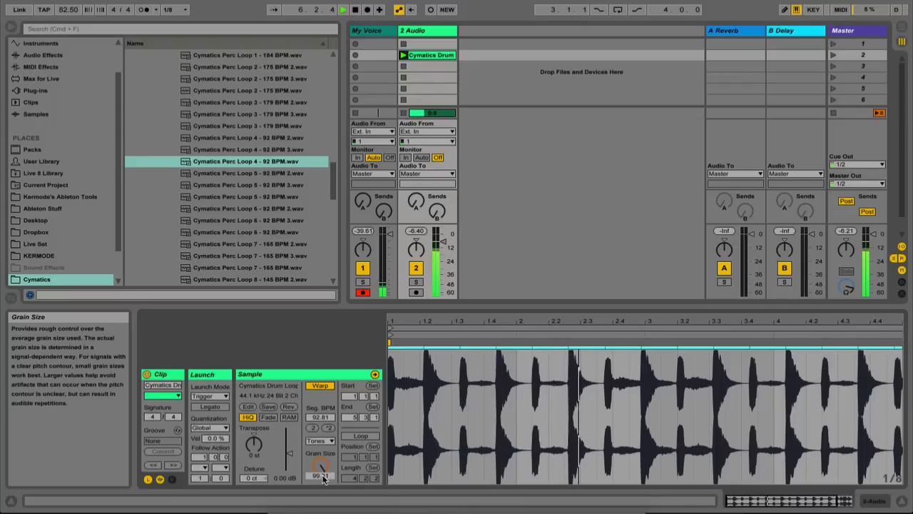
{"action": "key", "text": "space"}
{"action": "left_click_drag", "start_coordinate": [324, 472], "coordinate": [324, 508]}
{"action": "left_click_drag", "start_coordinate": [440, 321], "coordinate": [435, 303]}
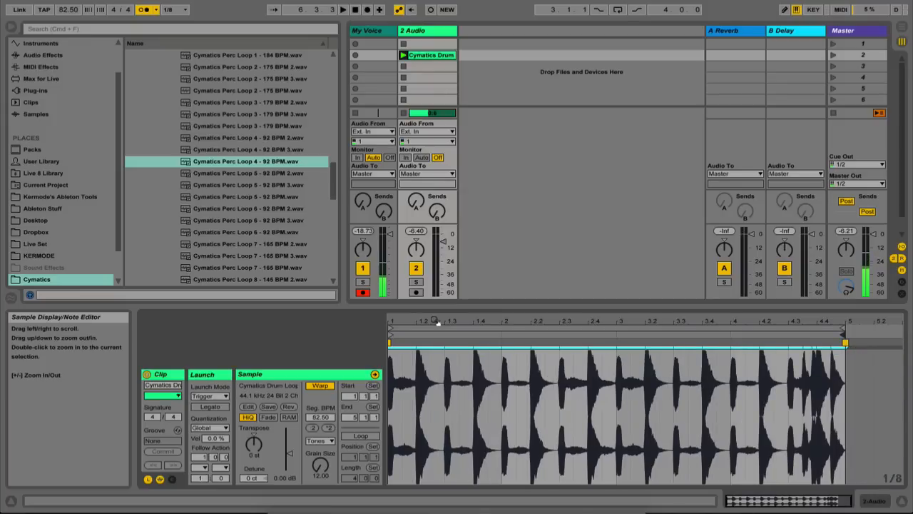
Step: Switch the drum clip's warp mode to Texture and lower its Grain Size to 2
{"action": "left_click", "coordinate": [315, 443]}
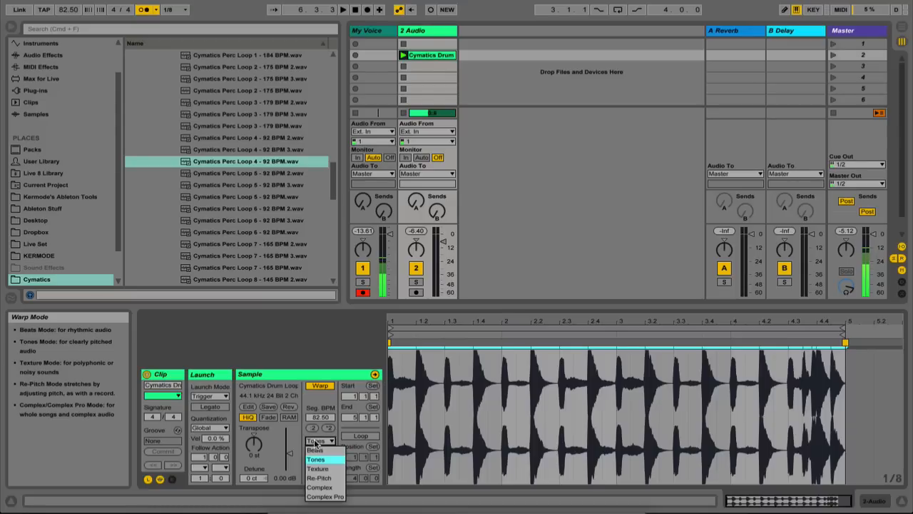
{"action": "left_click", "coordinate": [320, 469]}
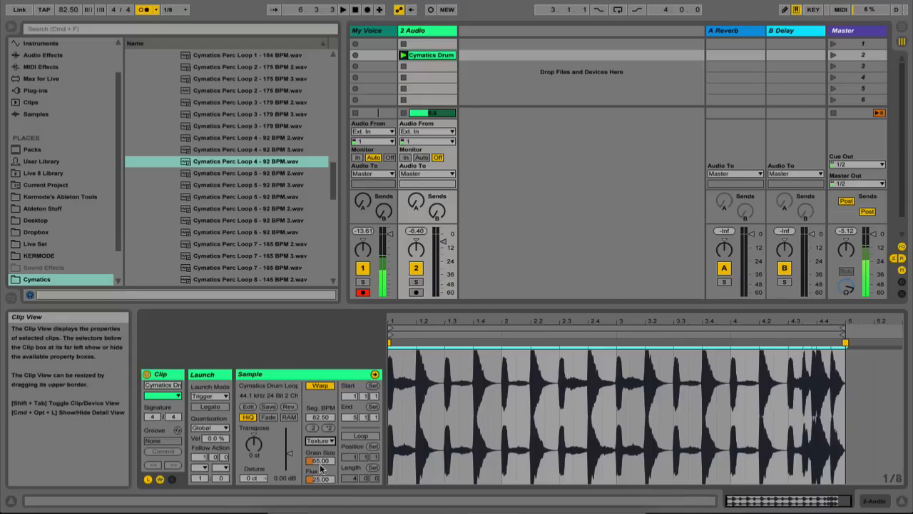
{"action": "mouse_move", "coordinate": [320, 461]}
{"action": "left_mouse_down"}
{"action": "mouse_move", "coordinate": [320, 417]}
{"action": "mouse_move", "coordinate": [321, 471]}
{"action": "left_mouse_up"}
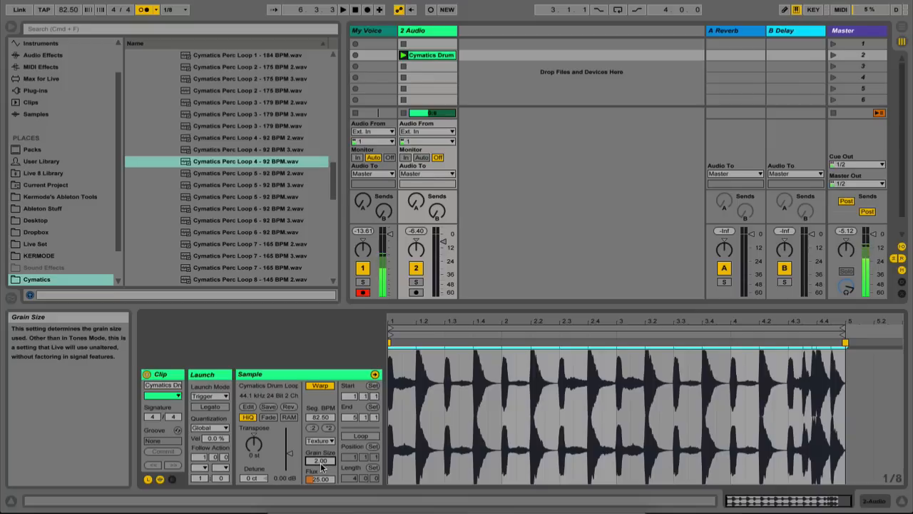
Step: Raise the Texture mode's Flux to 100 and bring it down to 0
{"action": "left_click", "coordinate": [320, 478]}
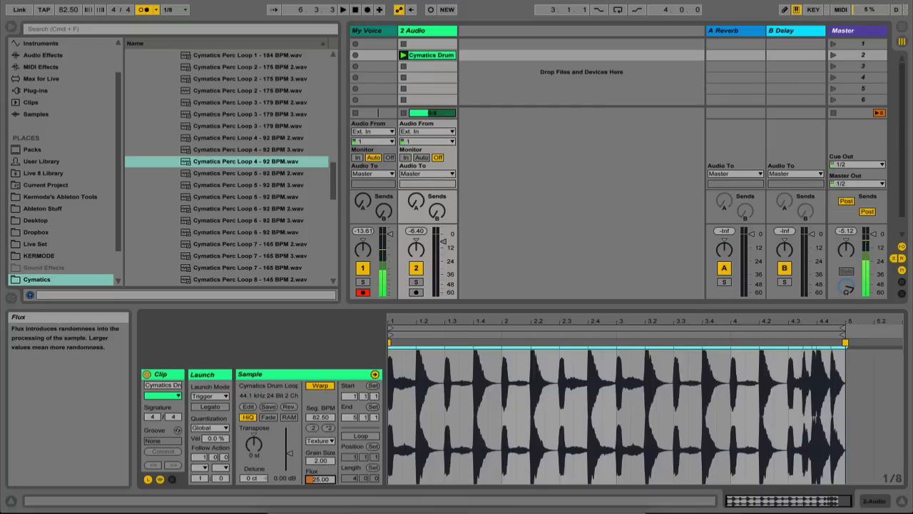
{"action": "left_click_drag", "start_coordinate": [321, 478], "coordinate": [323, 428]}
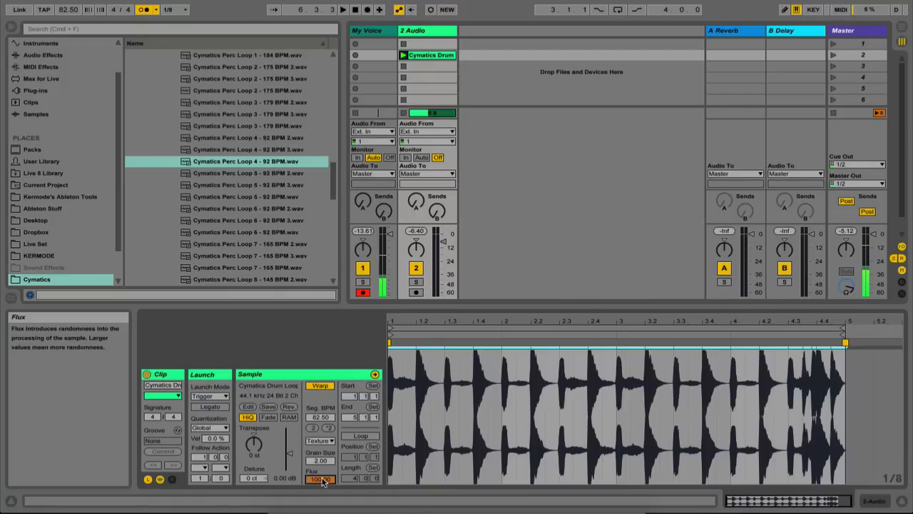
{"action": "left_click_drag", "start_coordinate": [321, 479], "coordinate": [320, 510]}
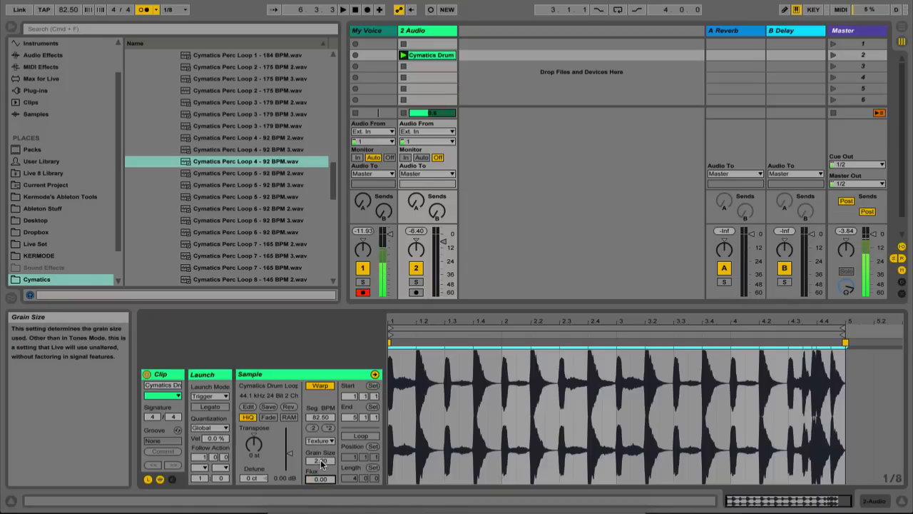
Step: Double the Seg. BPM to 165 and play the clip to hear Texture mode with the small Grain Size
{"action": "left_click", "coordinate": [327, 427]}
{"action": "left_click", "coordinate": [322, 460]}
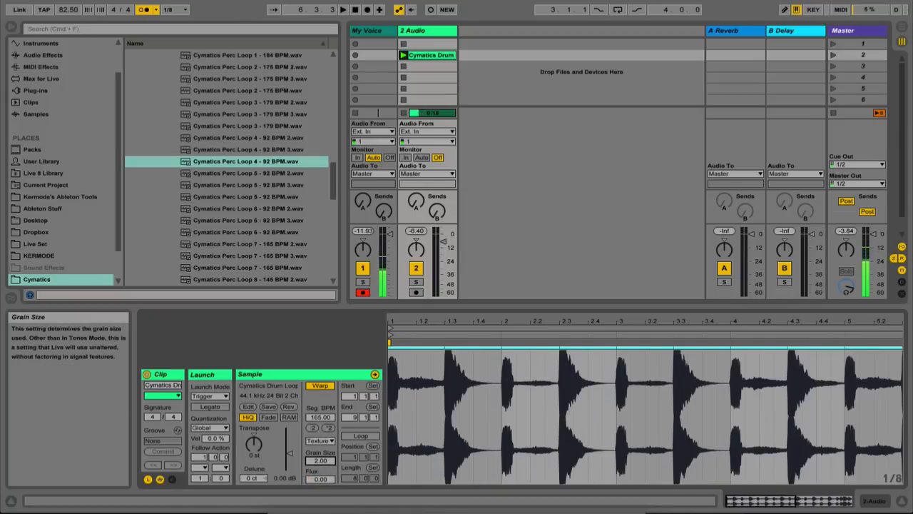
{"action": "key", "text": "space"}
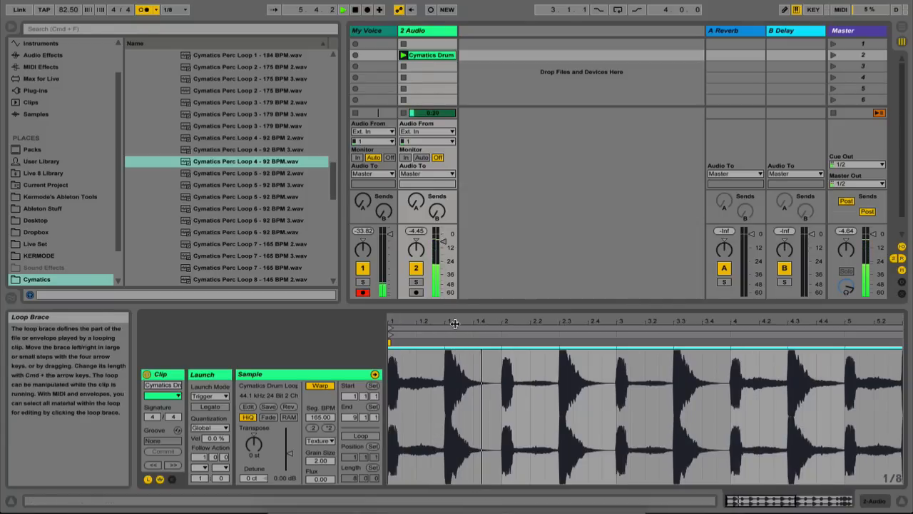
{"action": "left_click_drag", "start_coordinate": [453, 321], "coordinate": [453, 289]}
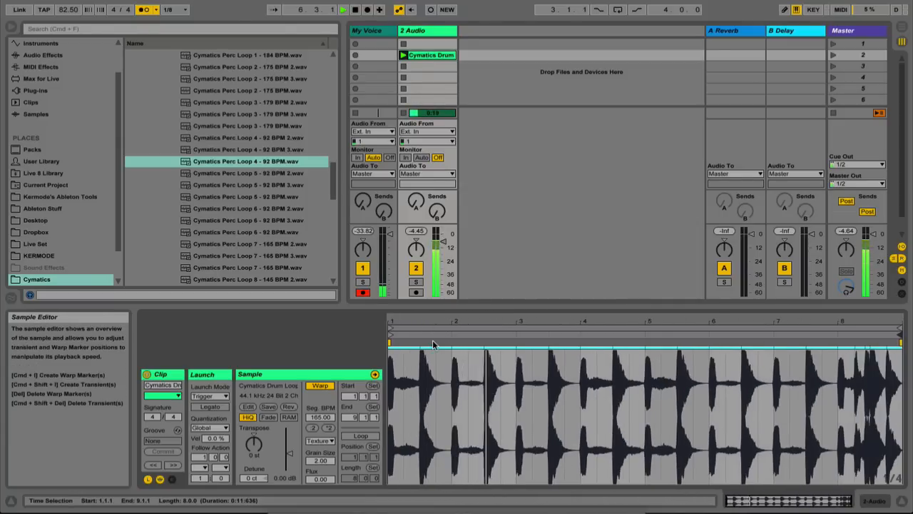
{"action": "key", "text": "space"}
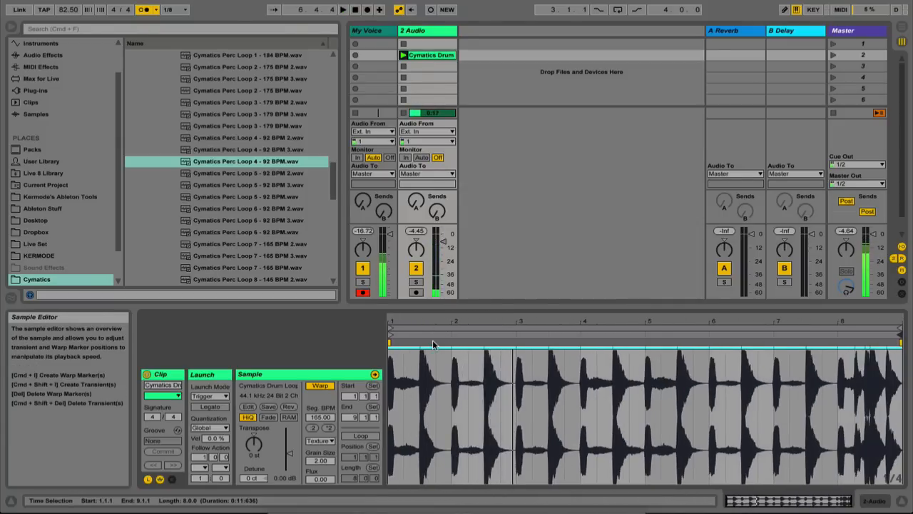
Step: Play the drum clip and raise the Texture Grain Size to 263 while listening
{"action": "left_click", "coordinate": [329, 462]}
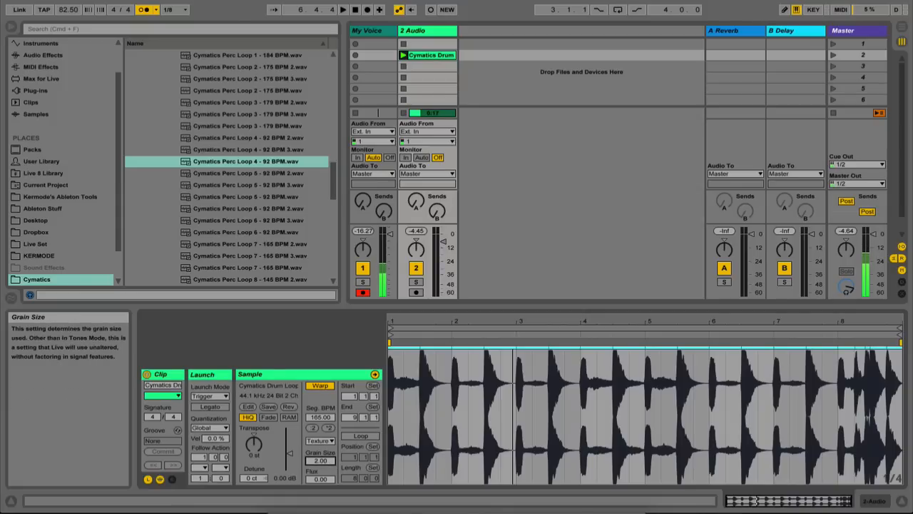
{"action": "key", "text": "space"}
{"action": "left_click_drag", "start_coordinate": [329, 462], "coordinate": [329, 381]}
{"action": "left_click", "coordinate": [147, 10]}
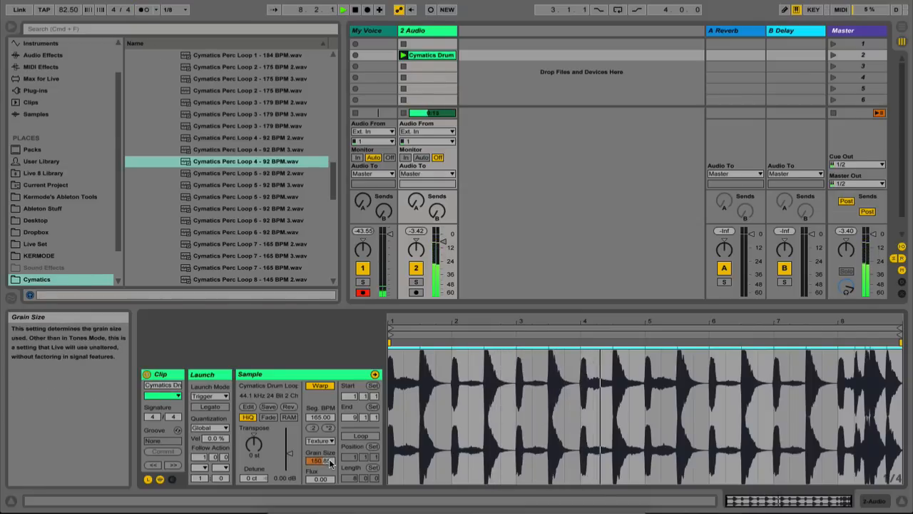
{"action": "type", "text": "263"}
{"action": "key", "text": "Return"}
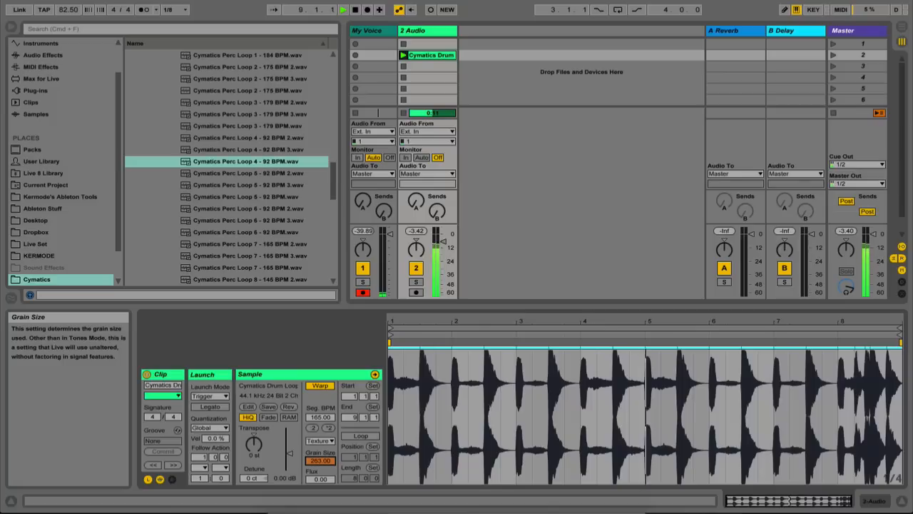
Step: During playback, lower the Grain Size to 2, raise Flux to 100, and finish with the Grain Size at 87.64
{"action": "left_click_drag", "start_coordinate": [321, 461], "coordinate": [321, 493]}
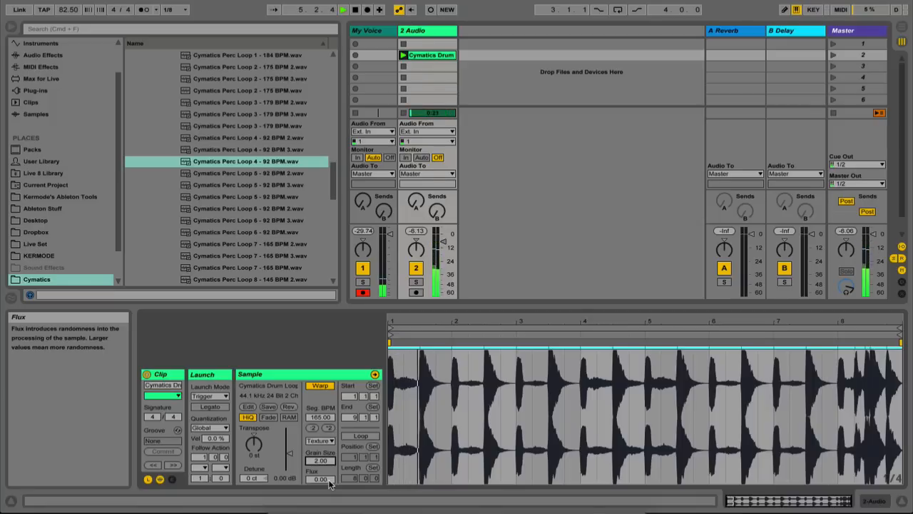
{"action": "left_click_drag", "start_coordinate": [326, 482], "coordinate": [333, 474]}
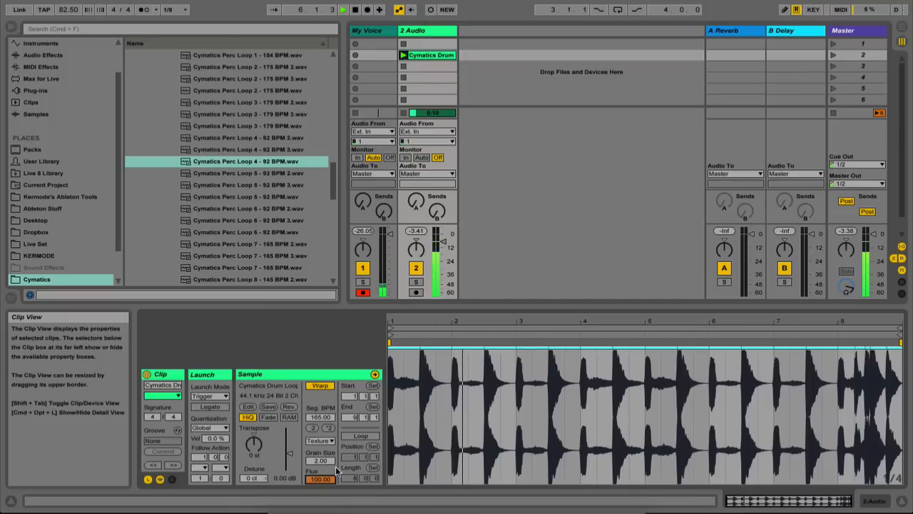
{"action": "mouse_move", "coordinate": [328, 462]}
{"action": "left_mouse_down"}
{"action": "mouse_move", "coordinate": [329, 442]}
{"action": "mouse_move", "coordinate": [329, 464]}
{"action": "left_mouse_up"}
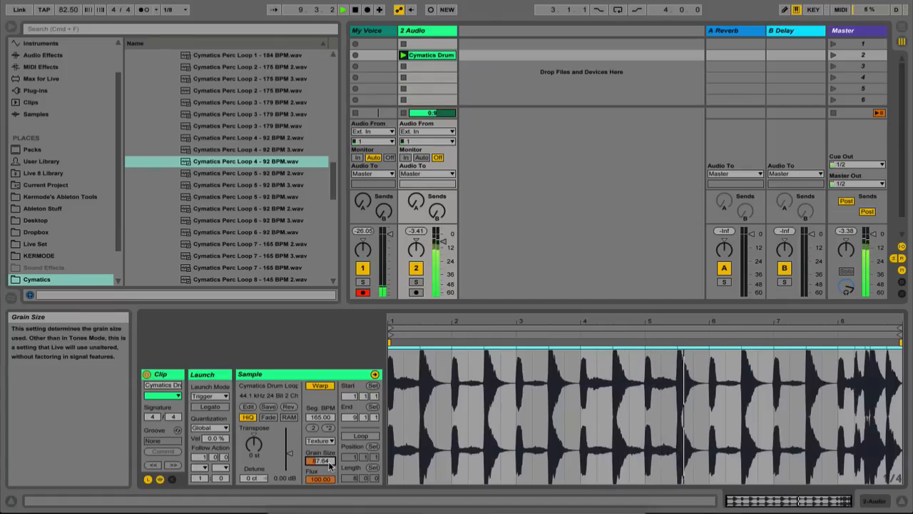
{"action": "key", "text": "space"}
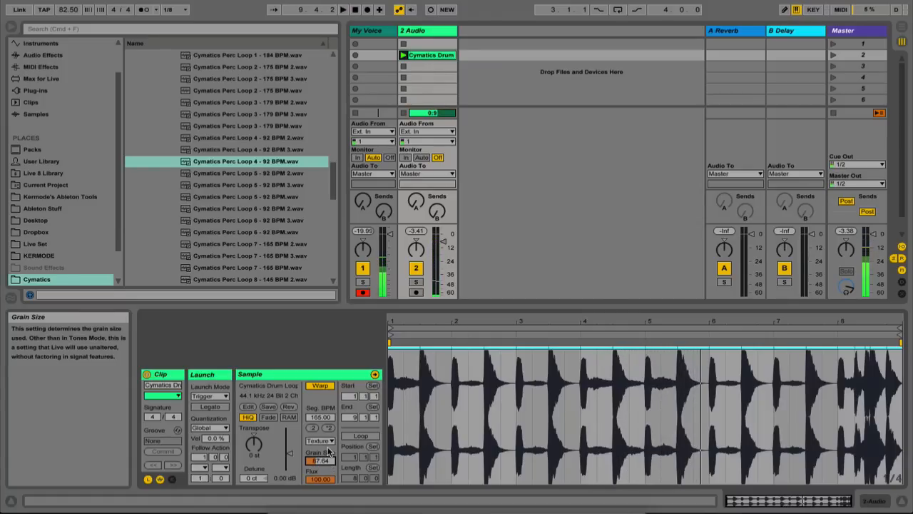
Step: Switch the drum clip's warp mode to Re-Pitch and play the clip to hear it
{"action": "left_click", "coordinate": [320, 440]}
{"action": "left_click", "coordinate": [329, 482]}
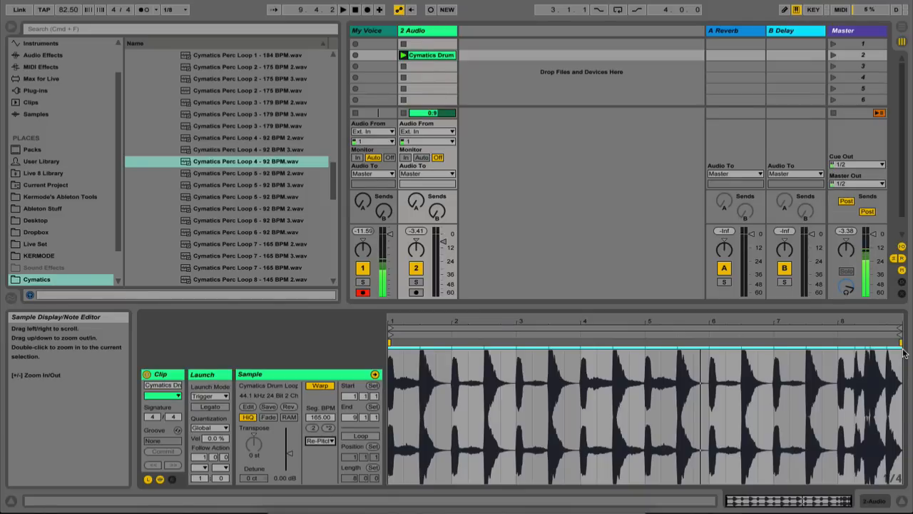
{"action": "key", "text": "space"}
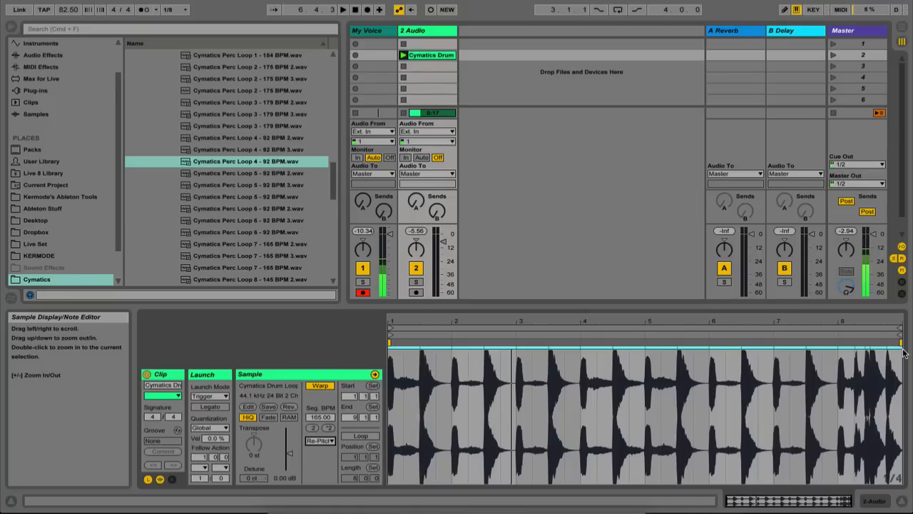
Step: Compress the drum clip by moving its last warp marker to 5.2.1, start playback, and move the marker further to 3.4.1
{"action": "mouse_move", "coordinate": [902, 351]}
{"action": "left_mouse_down"}
{"action": "mouse_move", "coordinate": [682, 354]}
{"action": "mouse_move", "coordinate": [663, 362]}
{"action": "left_mouse_up"}
{"action": "key", "text": "space"}
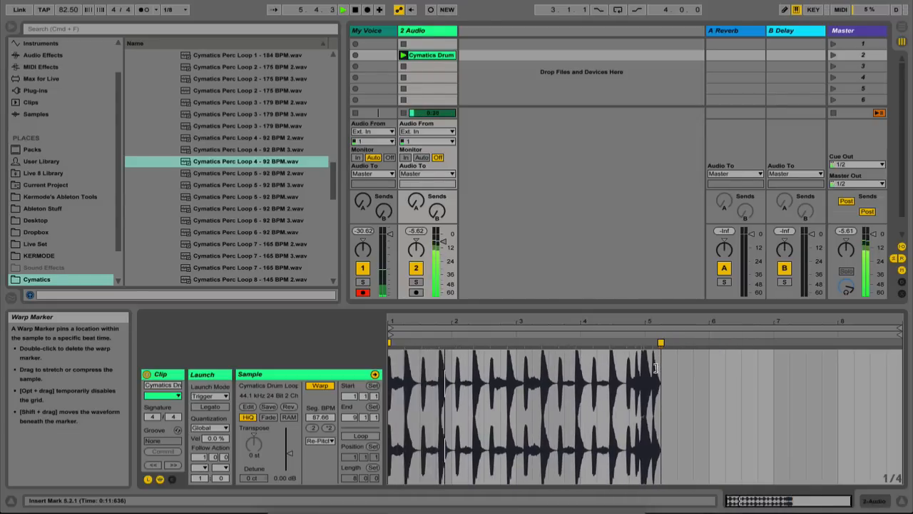
{"action": "left_click_drag", "start_coordinate": [663, 364], "coordinate": [563, 378]}
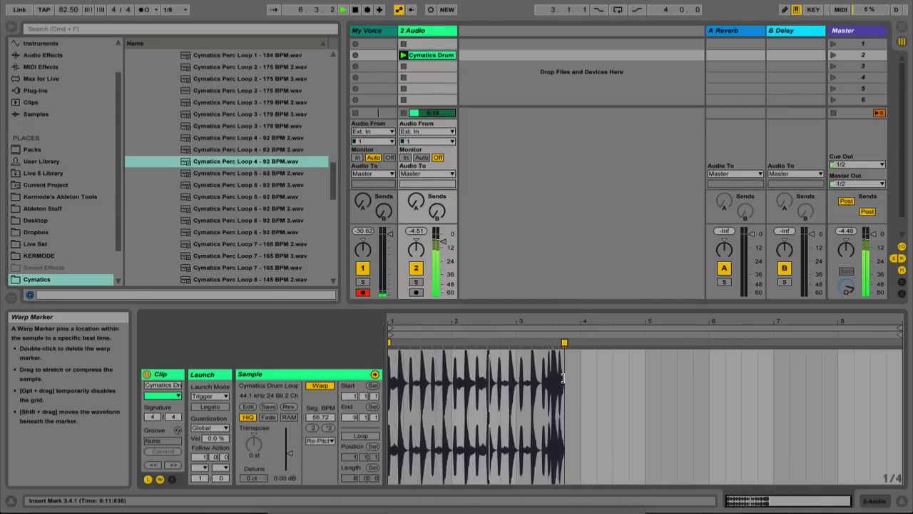
Step: Stop playback and undo the compression made by moving the drum clip's last warp marker
{"action": "key", "text": "space"}
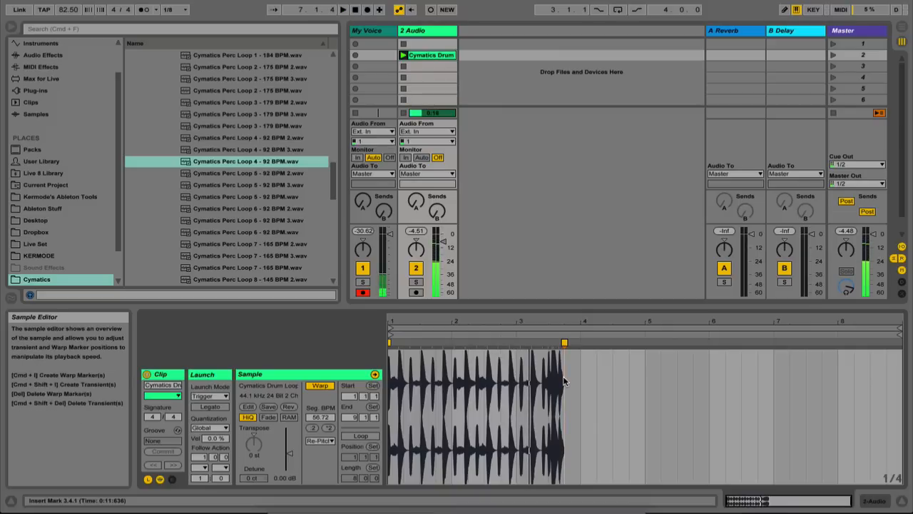
{"action": "key", "text": "super+z"}
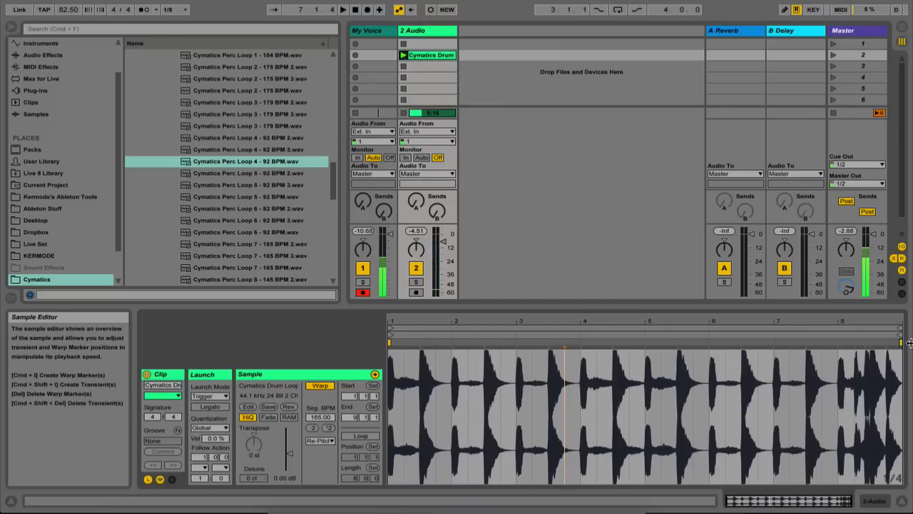
Step: Try compressing the drum clip by moving its last warp marker to bar 5, and undo the move
{"action": "mouse_move", "coordinate": [900, 344]}
{"action": "left_mouse_down"}
{"action": "mouse_move", "coordinate": [646, 335]}
{"action": "mouse_move", "coordinate": [640, 347]}
{"action": "mouse_move", "coordinate": [665, 343]}
{"action": "mouse_move", "coordinate": [666, 301]}
{"action": "mouse_move", "coordinate": [649, 282]}
{"action": "mouse_move", "coordinate": [665, 328]}
{"action": "mouse_move", "coordinate": [649, 286]}
{"action": "left_mouse_up"}
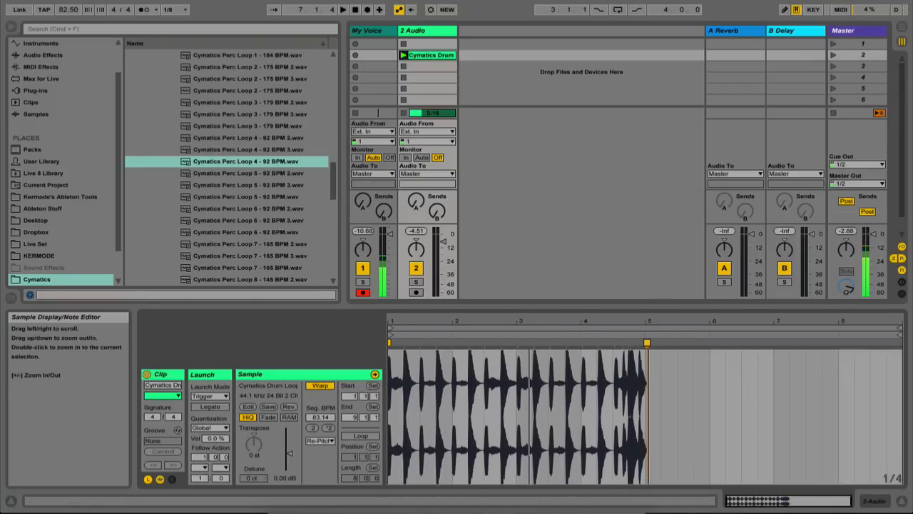
{"action": "key", "text": "super+z"}
{"action": "key", "text": "super+z"}
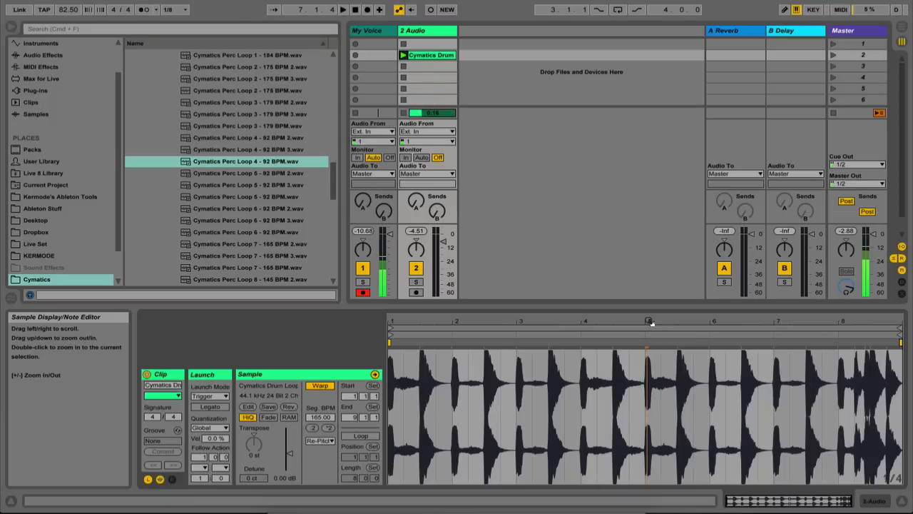
Step: Switch the drum clip's warp mode to Complex and play the clip to hear it
{"action": "mouse_move", "coordinate": [415, 505]}
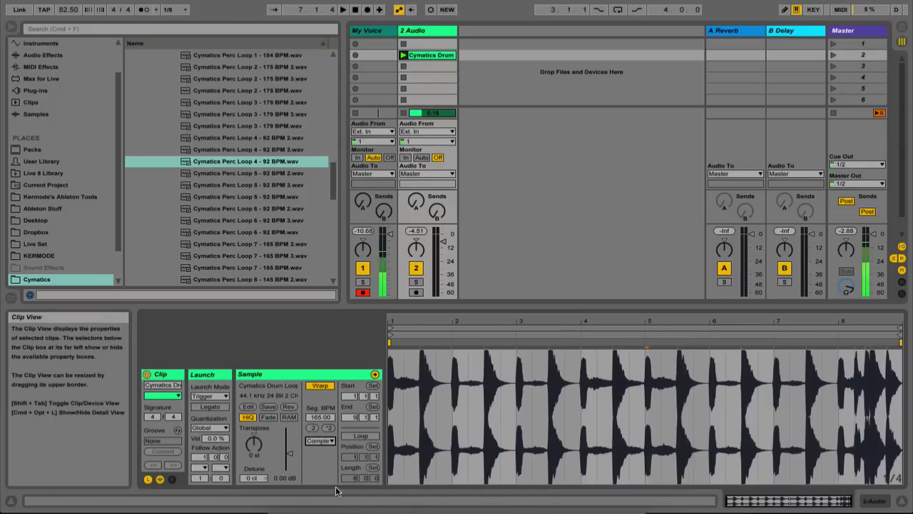
{"action": "left_click", "coordinate": [325, 442]}
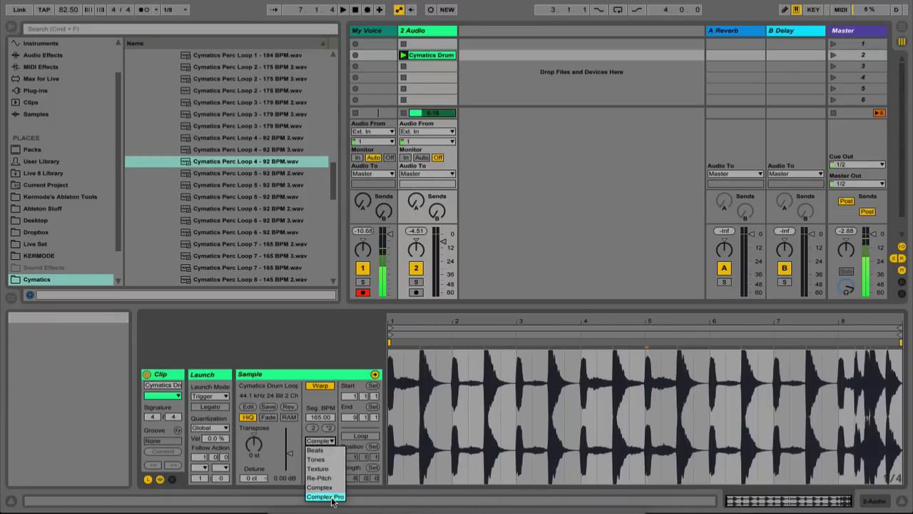
{"action": "left_click", "coordinate": [328, 496]}
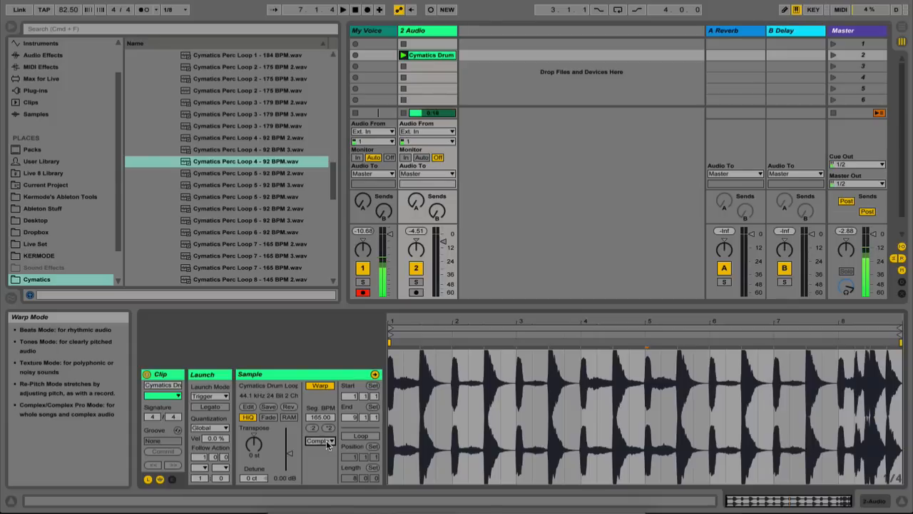
{"action": "key", "text": "space"}
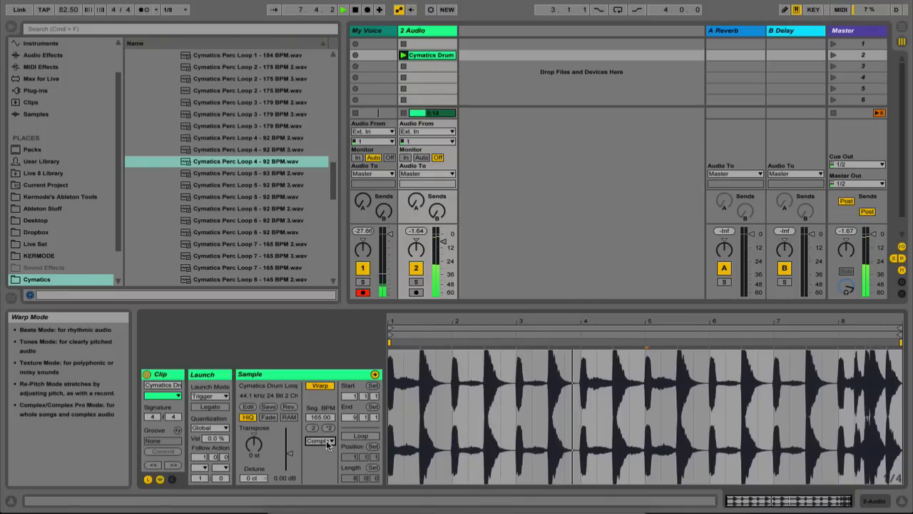
{"action": "key", "text": "space"}
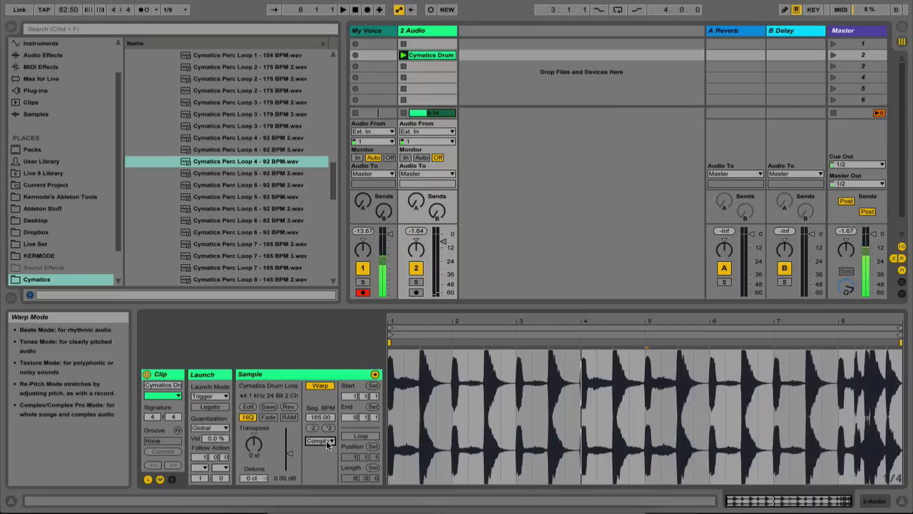
Step: Change the drum clip's warp mode to Complex Pro and play the clip to hear the difference
{"action": "left_click", "coordinate": [326, 440]}
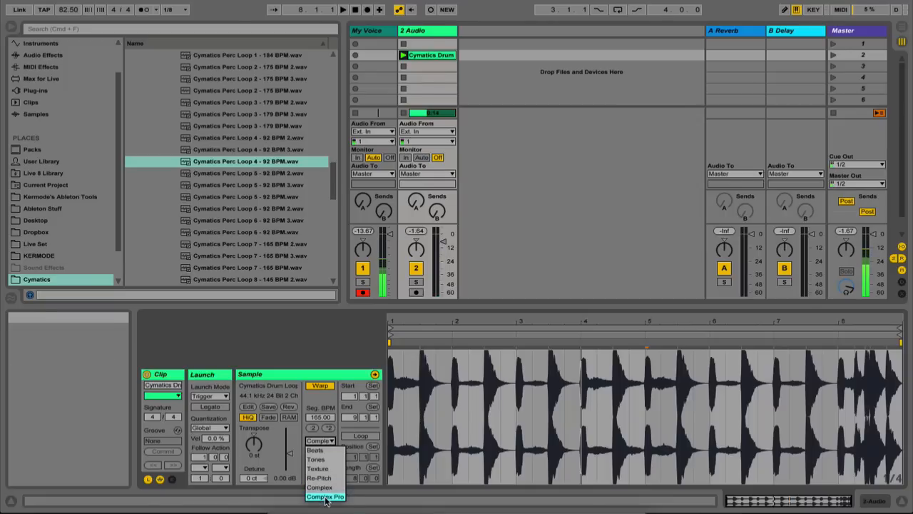
{"action": "left_click", "coordinate": [325, 496]}
{"action": "key", "text": "space"}
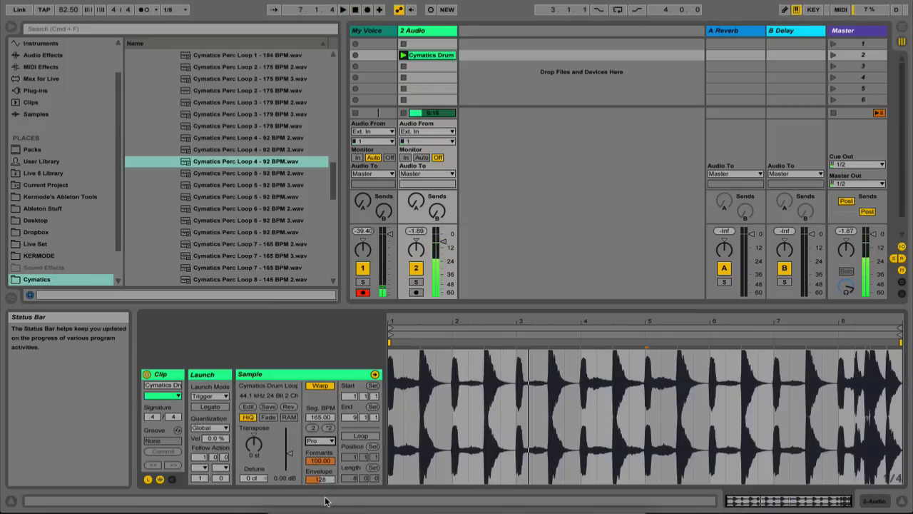
Step: Alternate the warp mode between Complex and Complex Pro to compare their settings, ending on Complex Pro
{"action": "left_click", "coordinate": [320, 440]}
{"action": "left_click", "coordinate": [326, 491]}
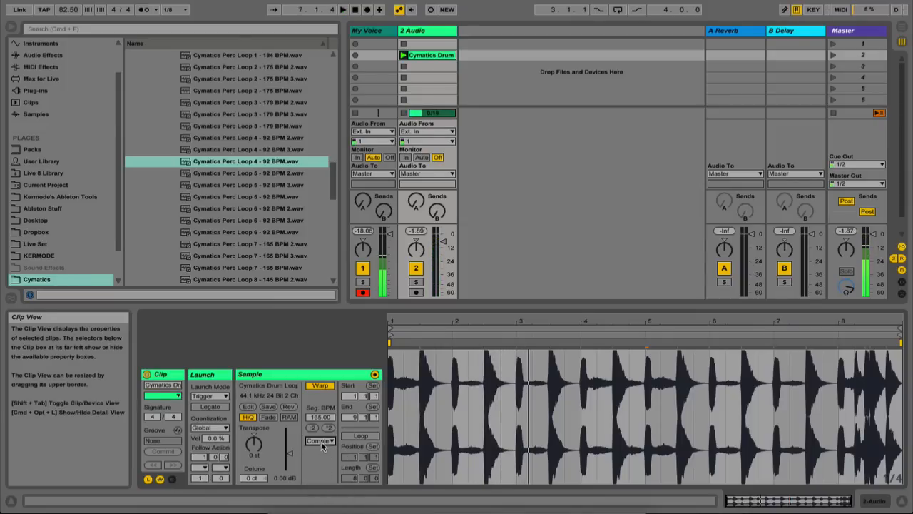
{"action": "left_click", "coordinate": [322, 441]}
{"action": "left_click", "coordinate": [325, 500]}
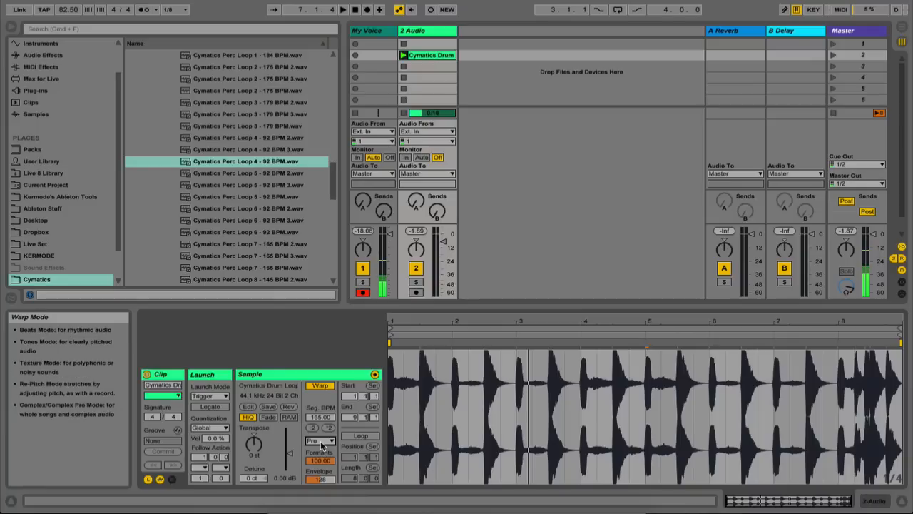
{"action": "left_click", "coordinate": [320, 440]}
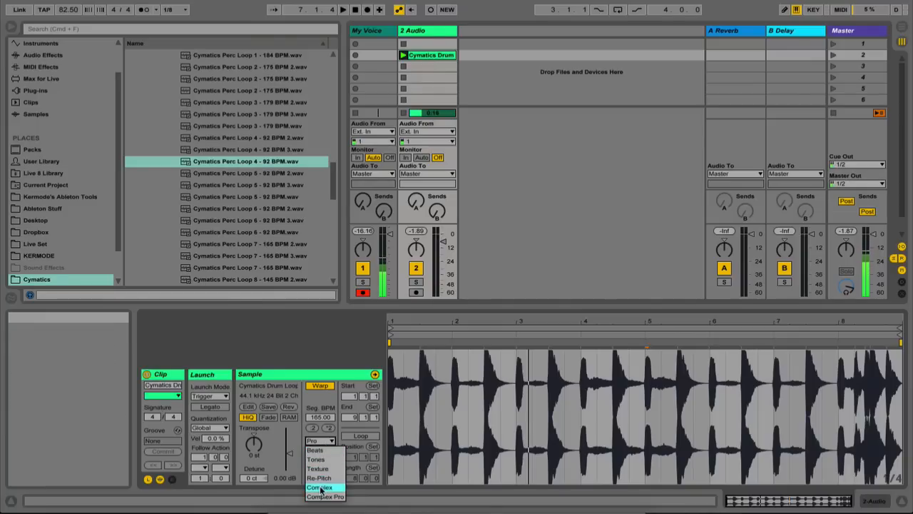
{"action": "left_click", "coordinate": [320, 444]}
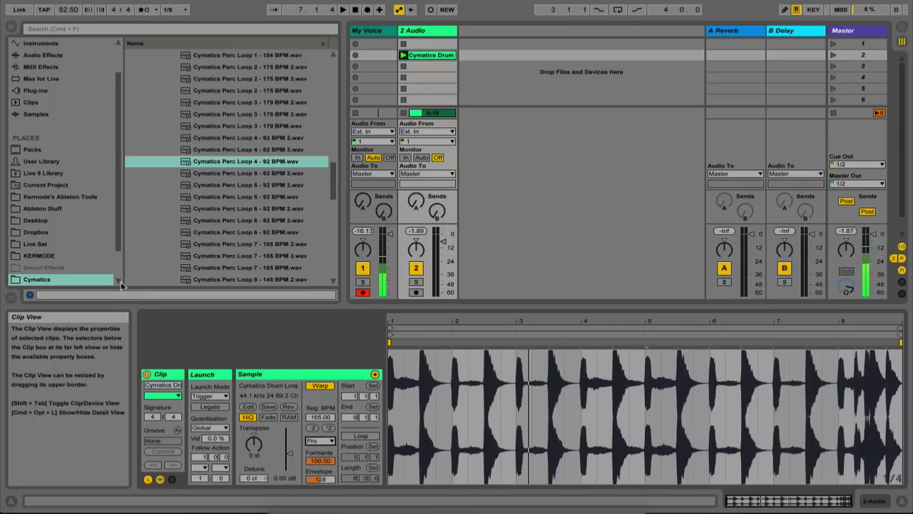
Step: Search the Cymatics folder for "midi" and add Cymatics - MIDI 1 - D#.mid to a new MIDI track
{"action": "scroll", "coordinate": [82, 250], "scroll_direction": "down", "scroll_amount": 3}
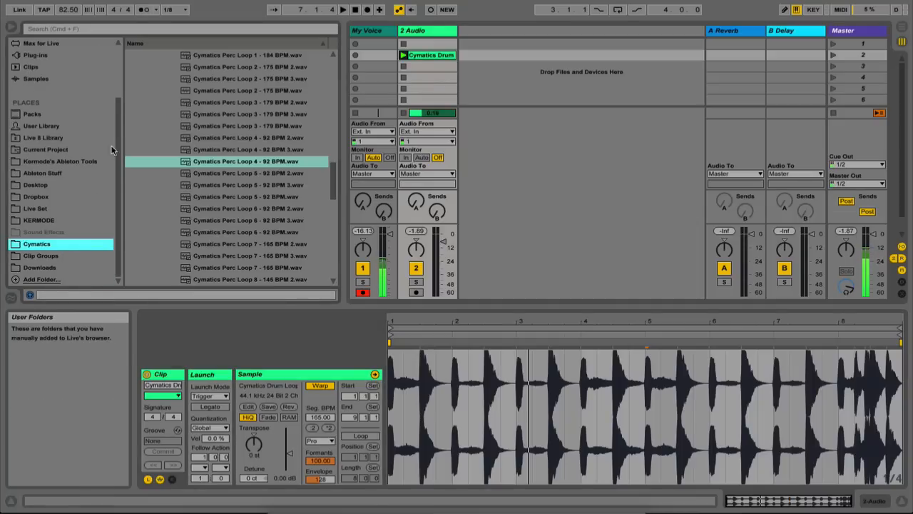
{"action": "left_click", "coordinate": [123, 29]}
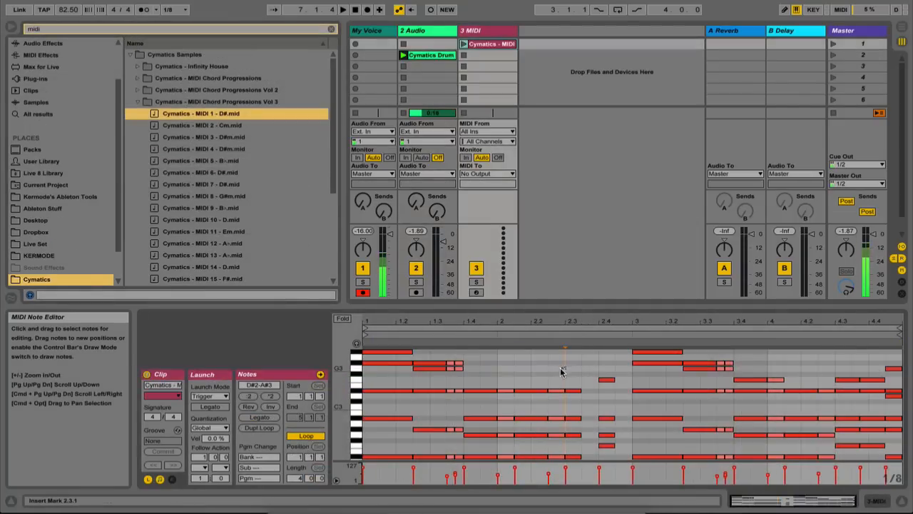
Step: Select the MIDI notes from 1.4.1 to about 2.3 and compress them with the end stretch marker
{"action": "left_click_drag", "start_coordinate": [574, 372], "coordinate": [465, 458]}
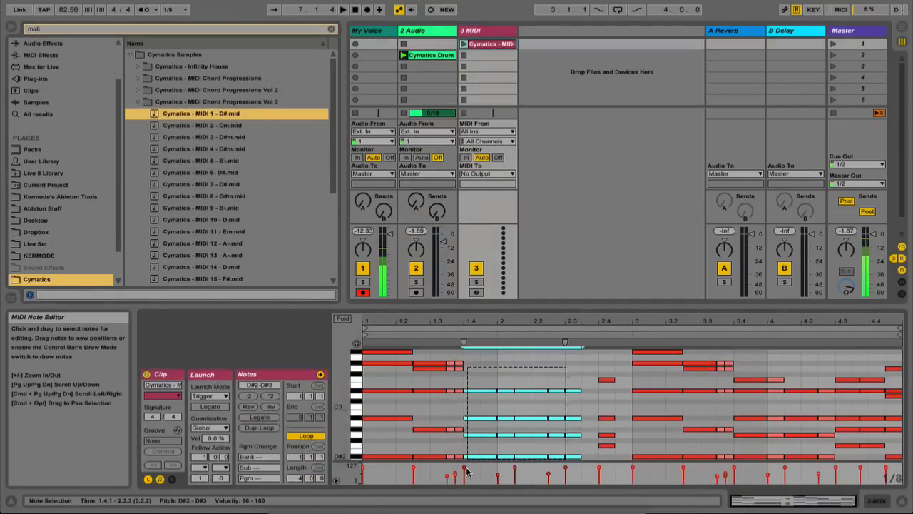
{"action": "mouse_move", "coordinate": [565, 342]}
{"action": "left_mouse_down"}
{"action": "mouse_move", "coordinate": [473, 342]}
{"action": "mouse_move", "coordinate": [650, 344]}
{"action": "mouse_move", "coordinate": [853, 360]}
{"action": "mouse_move", "coordinate": [542, 354]}
{"action": "mouse_move", "coordinate": [840, 368]}
{"action": "mouse_move", "coordinate": [397, 385]}
{"action": "mouse_move", "coordinate": [494, 386]}
{"action": "mouse_move", "coordinate": [596, 369]}
{"action": "mouse_move", "coordinate": [536, 373]}
{"action": "left_mouse_up"}
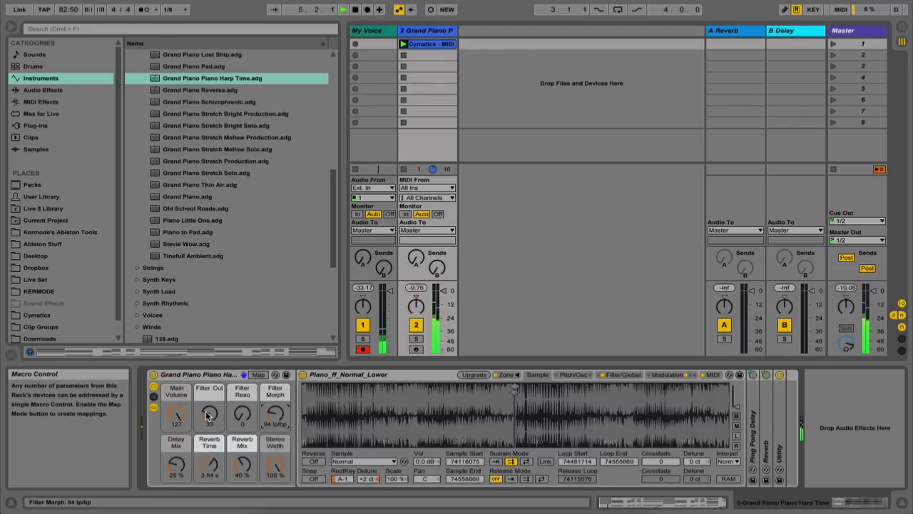
Step: During playback, lower the Grand Piano Piano Harp Time rack's Filter Cut macro to 0, and stop playback
{"action": "left_click_drag", "start_coordinate": [207, 416], "coordinate": [207, 439]}
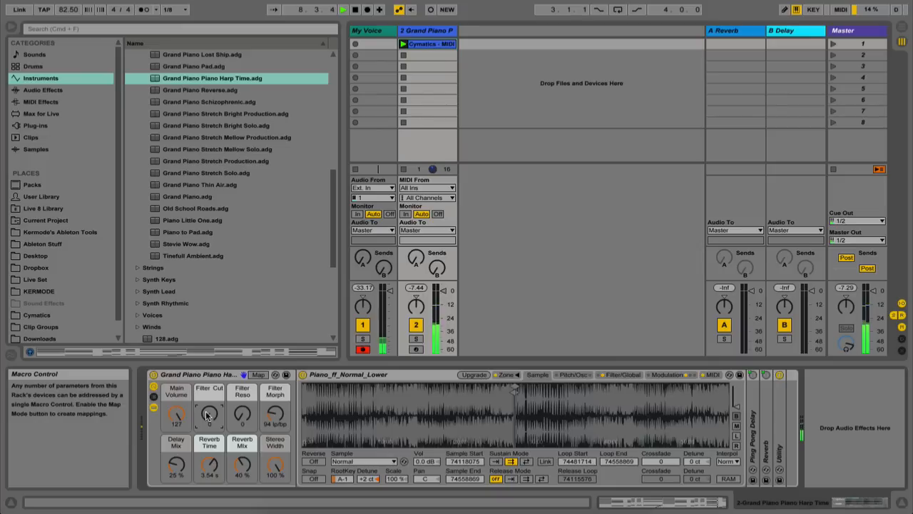
{"action": "key", "text": "space"}
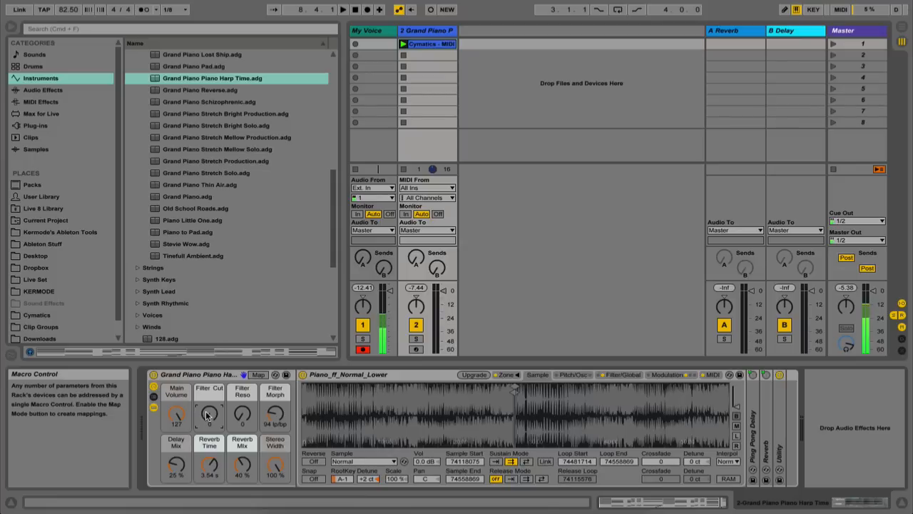
Step: Open the piano track's MIDI clip details and check Arrangement View briefly before returning to Session View
{"action": "left_click", "coordinate": [436, 48]}
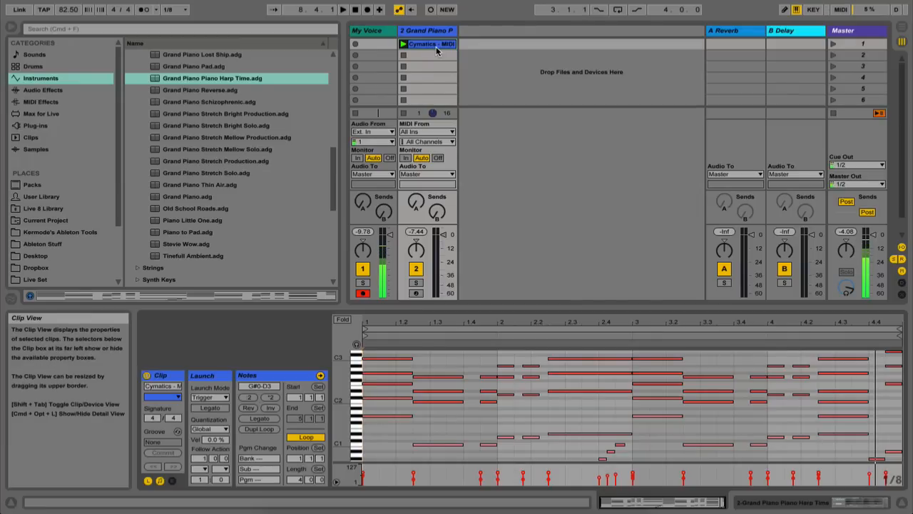
{"action": "key", "text": "Tab"}
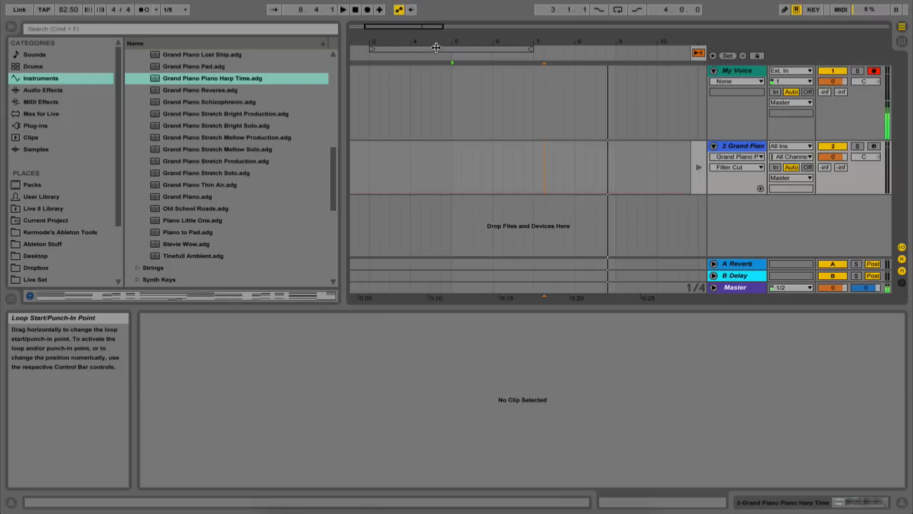
{"action": "key", "text": "Tab"}
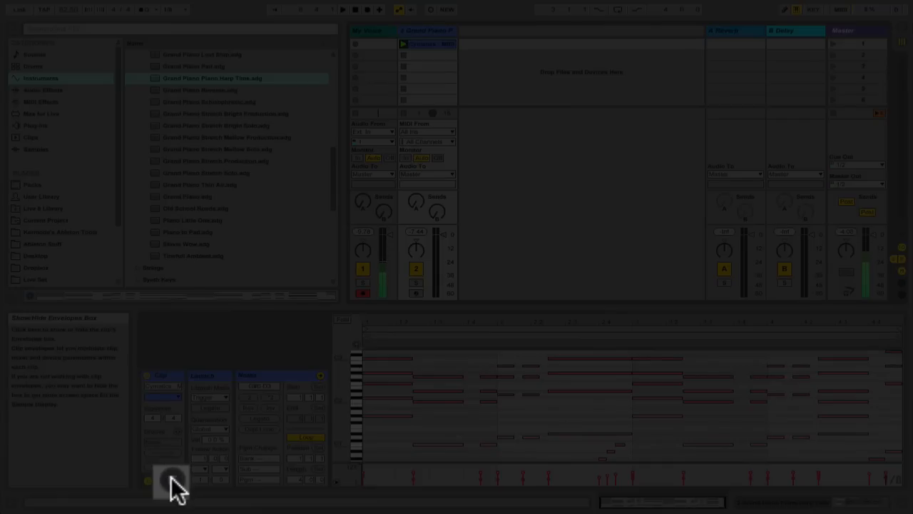
Step: Show the MIDI clip's Envelopes box, toggling it off and on again
{"action": "left_click", "coordinate": [172, 481]}
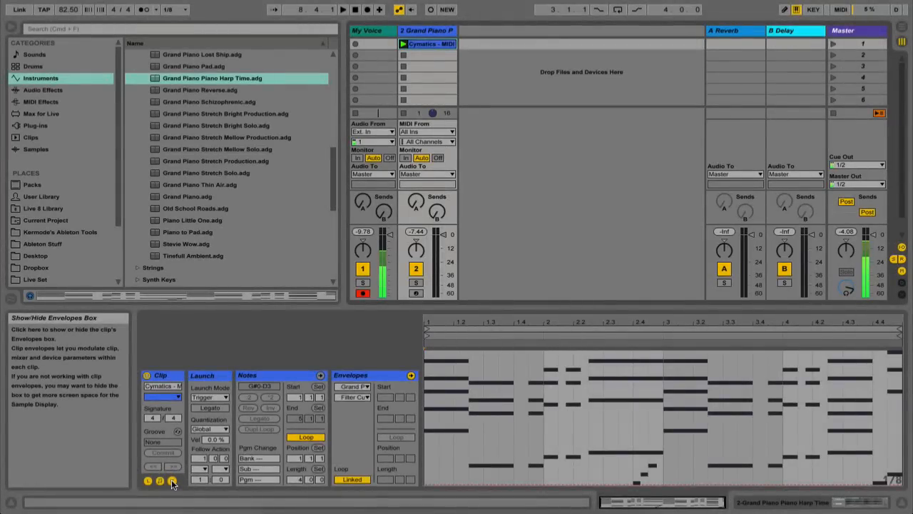
{"action": "left_click", "coordinate": [172, 481]}
{"action": "left_click", "coordinate": [172, 481]}
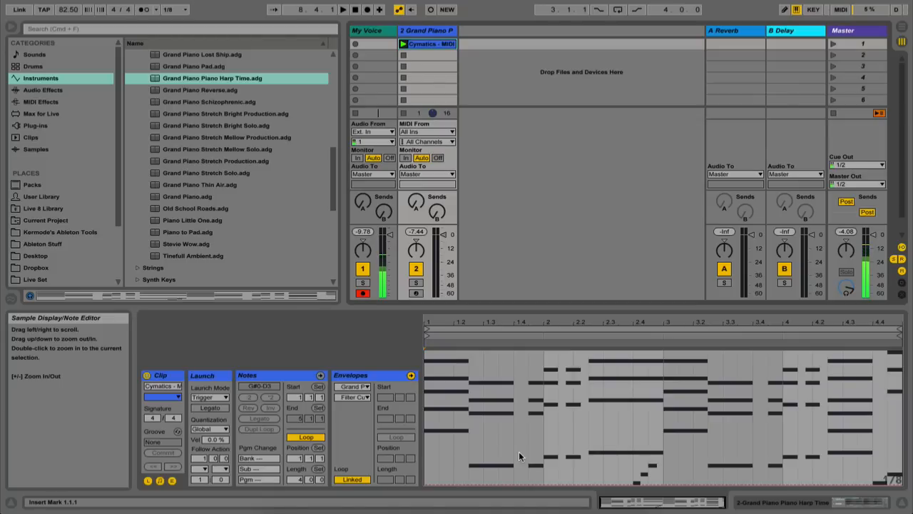
Step: Examine which devices and rack parameters can be automated in the MIDI clip's envelopes
{"action": "left_click", "coordinate": [367, 397]}
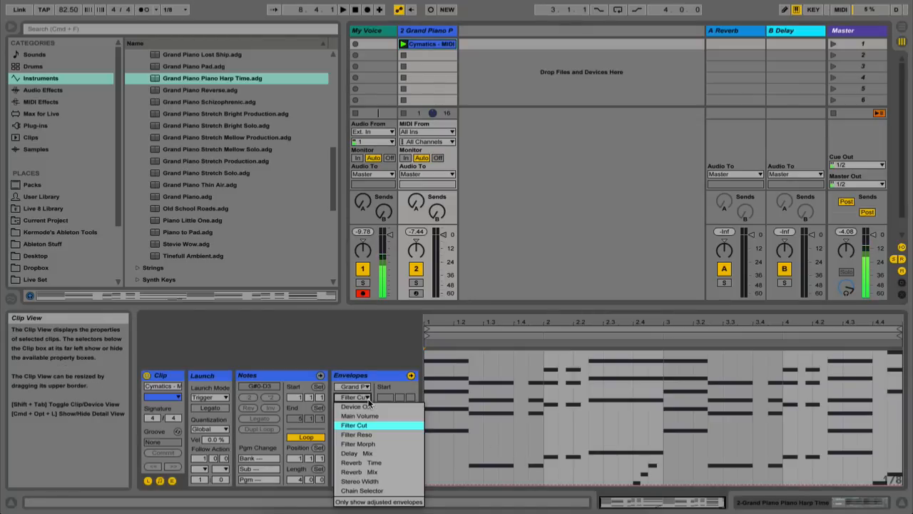
{"action": "left_click", "coordinate": [368, 400]}
{"action": "left_click", "coordinate": [365, 387]}
{"action": "left_click", "coordinate": [332, 409]}
{"action": "left_click", "coordinate": [349, 397]}
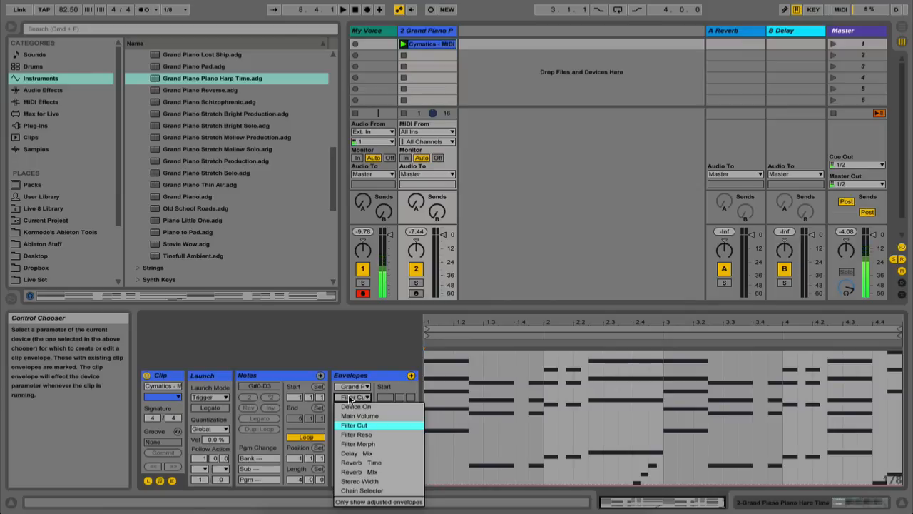
{"action": "left_click", "coordinate": [349, 397]}
Step: Set the clip envelope's device to Mixer and review its controls, choosing Speaker On
{"action": "left_click", "coordinate": [355, 385]}
{"action": "left_click", "coordinate": [348, 398]}
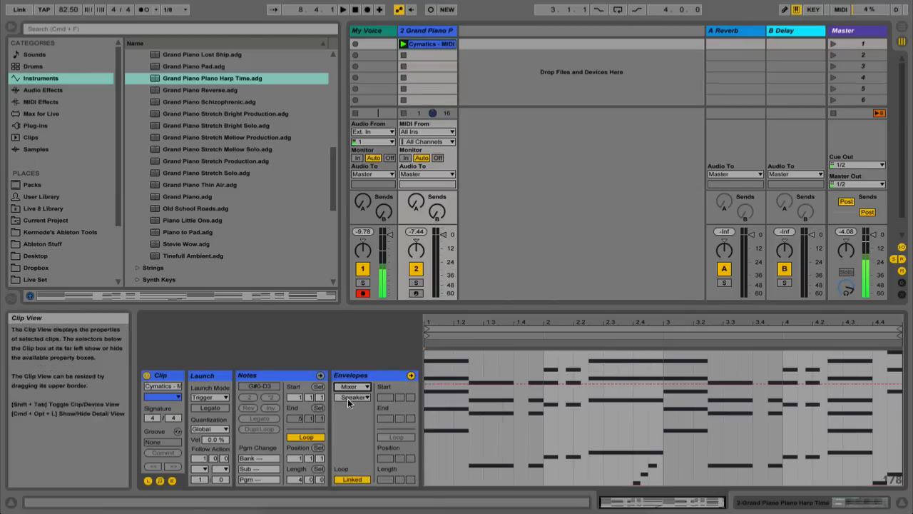
{"action": "left_click", "coordinate": [348, 398]}
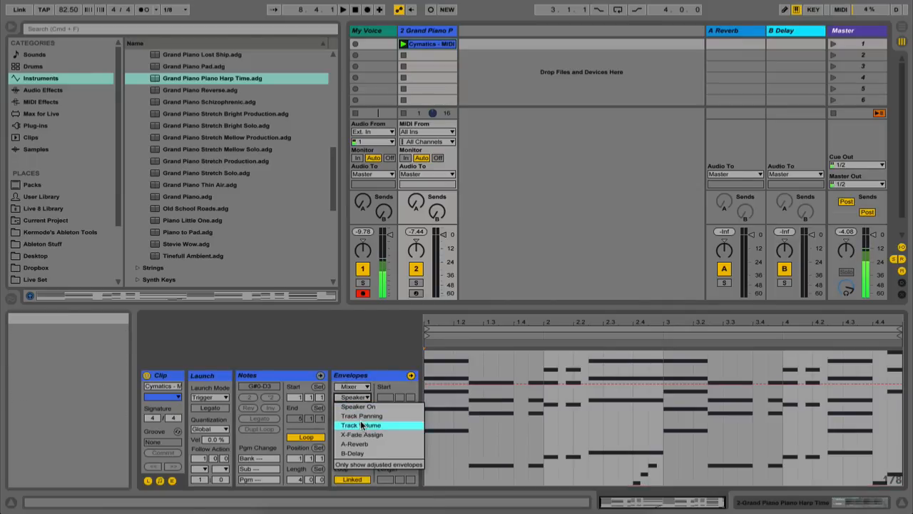
{"action": "left_click", "coordinate": [360, 406]}
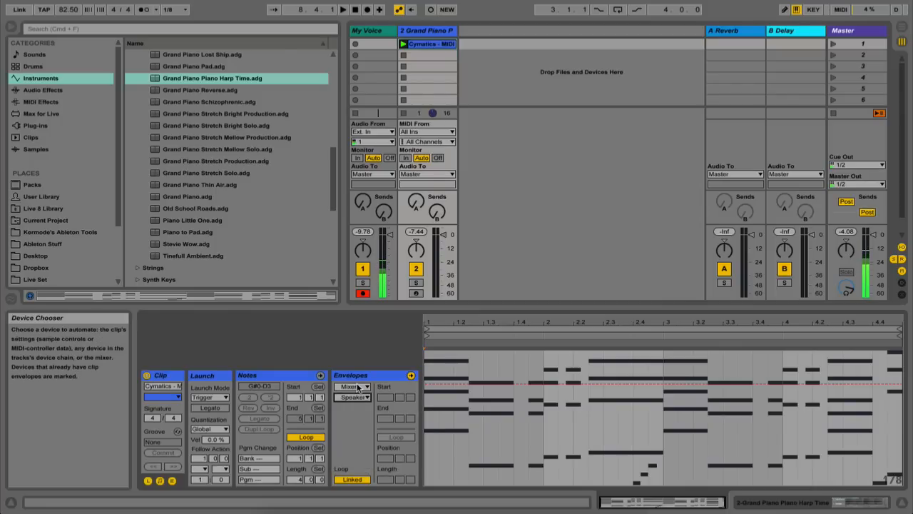
Step: Set the clip envelope to Filter Cut of Grand Piano Piano Harp Time and display the piano track's devices
{"action": "left_click", "coordinate": [358, 386]}
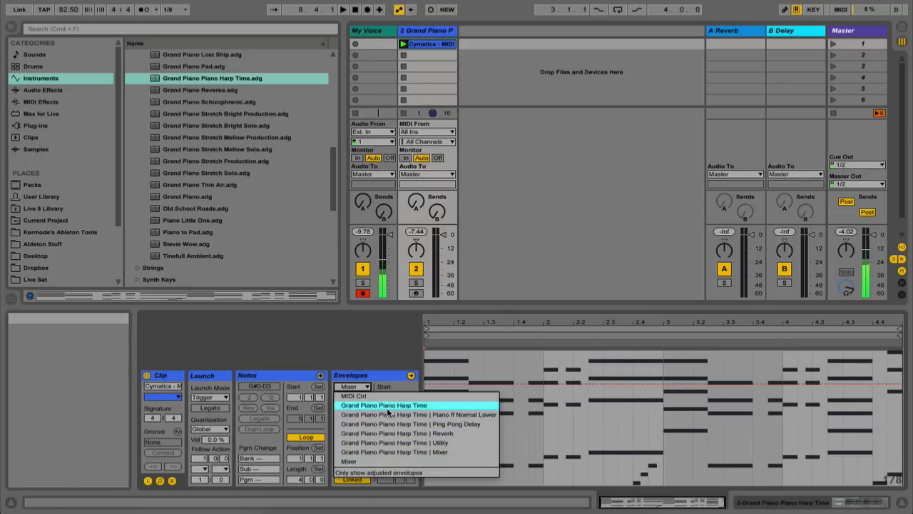
{"action": "left_click", "coordinate": [386, 406]}
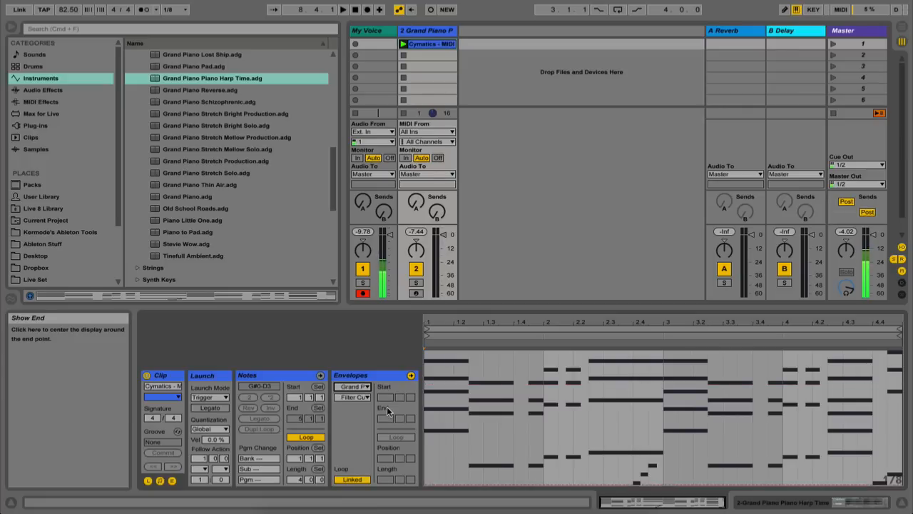
{"action": "left_click", "coordinate": [364, 401]}
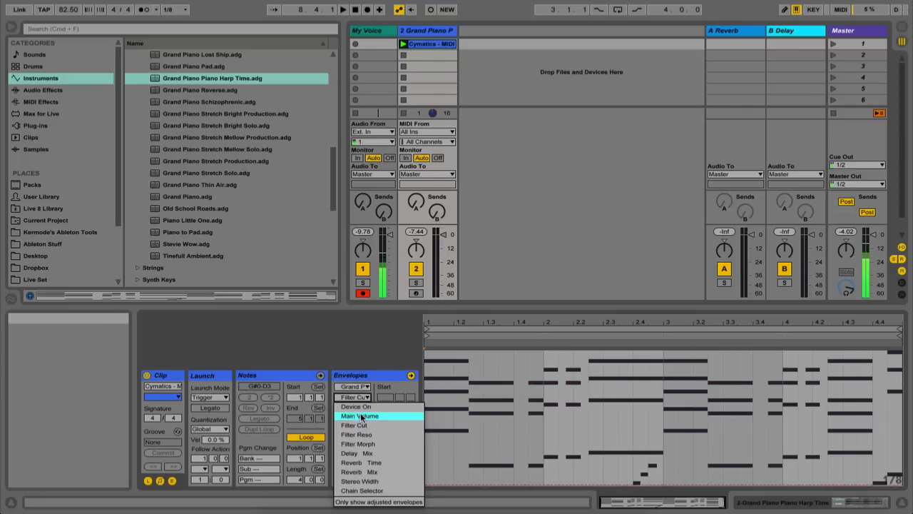
{"action": "left_click", "coordinate": [393, 425]}
{"action": "left_click", "coordinate": [441, 34]}
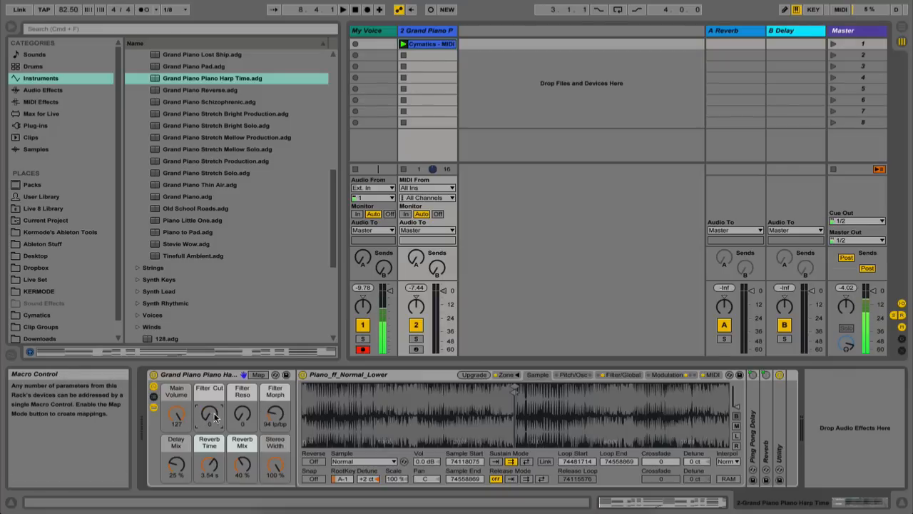
Step: Lower the piano rack's Main Volume macro, then add several breakpoints along its envelope in the MIDI clip and raise some into peaks
{"action": "left_click_drag", "start_coordinate": [180, 421], "coordinate": [181, 499]}
{"action": "double_click", "coordinate": [424, 44]}
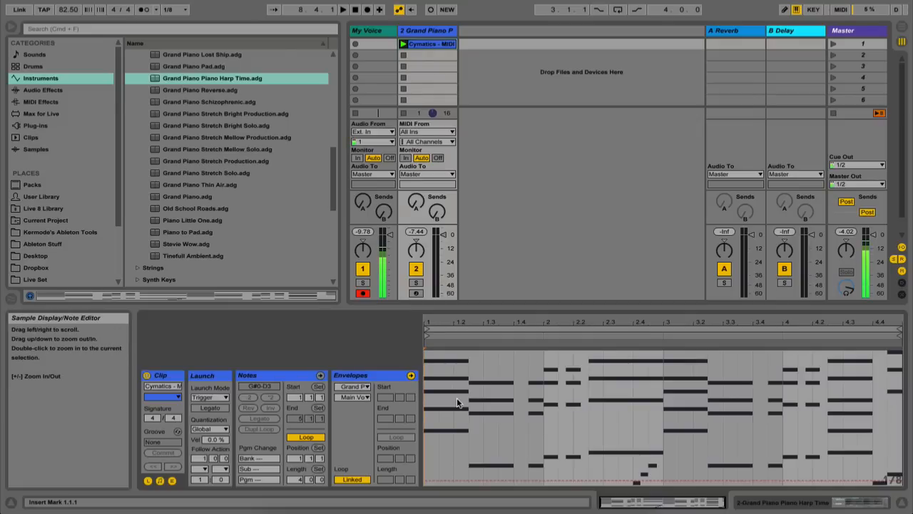
{"action": "left_click", "coordinate": [444, 477]}
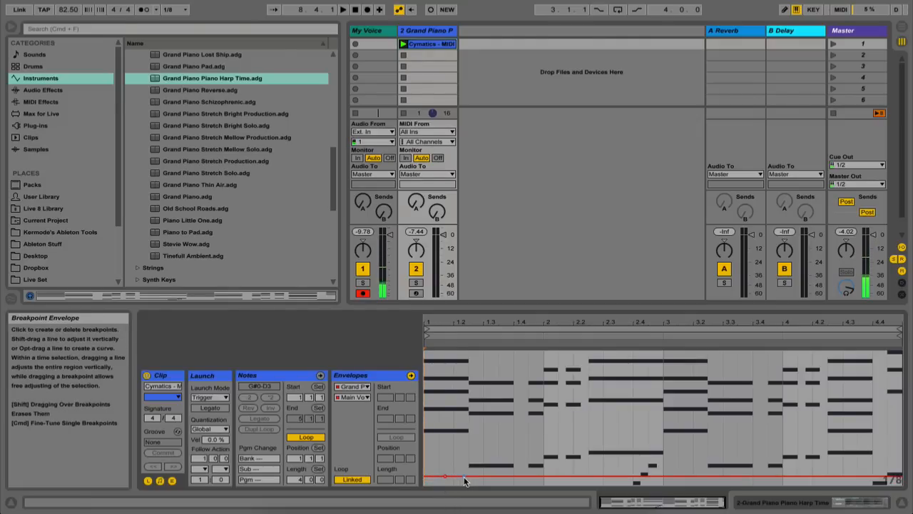
{"action": "left_click", "coordinate": [464, 477]}
{"action": "left_click", "coordinate": [512, 476]}
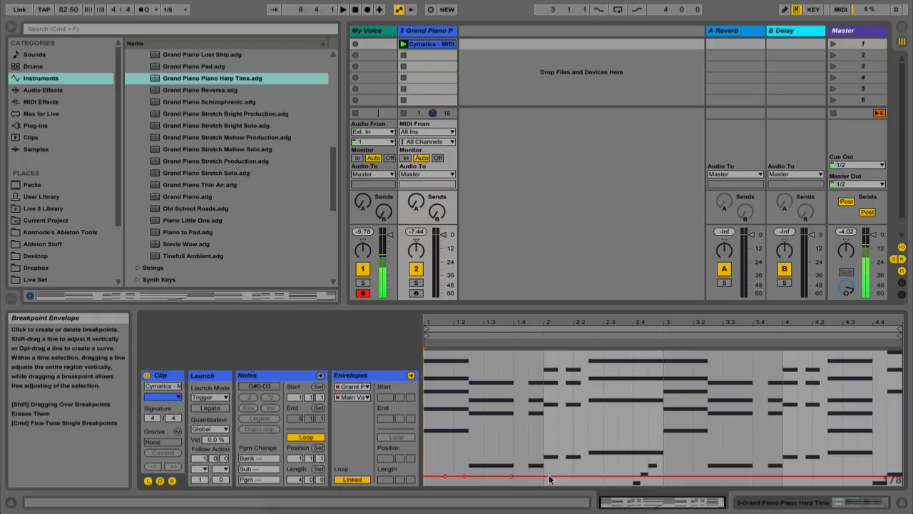
{"action": "left_click", "coordinate": [558, 476]}
{"action": "left_click", "coordinate": [587, 476]}
{"action": "left_click", "coordinate": [618, 476]}
{"action": "left_click", "coordinate": [652, 476]}
{"action": "left_click", "coordinate": [674, 475]}
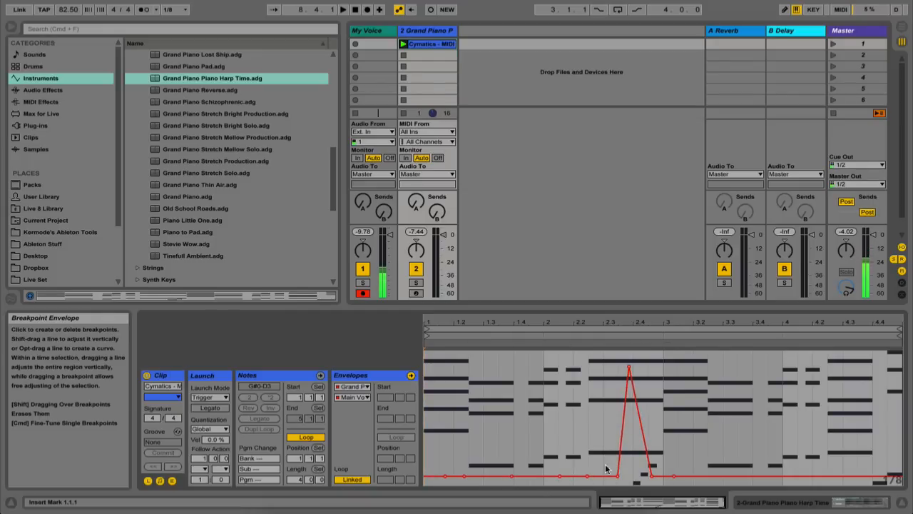
{"action": "left_click", "coordinate": [561, 372]}
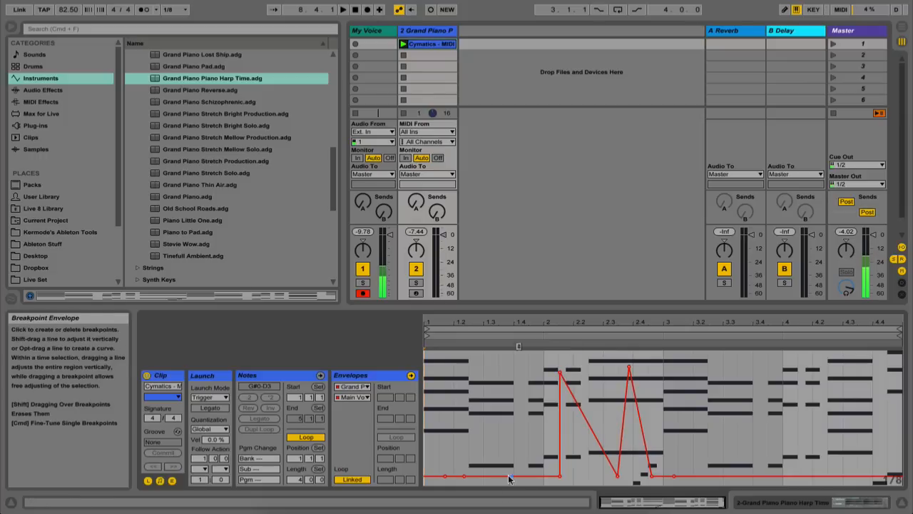
{"action": "left_click_drag", "start_coordinate": [515, 475], "coordinate": [513, 382]}
Step: Undo the breakpoint edits on the Main Volume clip envelope
{"action": "key", "text": "super+z"}
{"action": "key", "text": "super+z"}
{"action": "key", "text": "super+z"}
{"action": "key", "text": "super+z"}
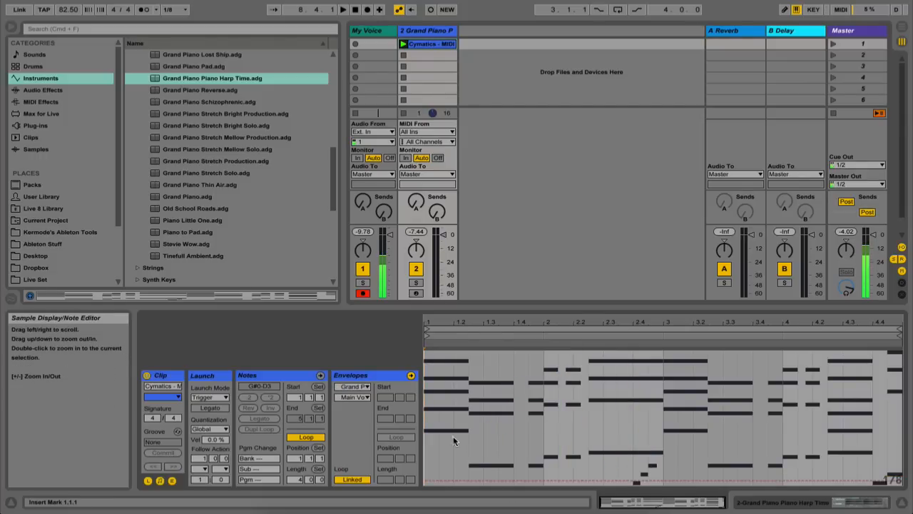
Step: Draw a Main Volume envelope ramp from 0 at the clip's start to 127 at its end and display the piano track's devices
{"action": "left_click", "coordinate": [429, 479]}
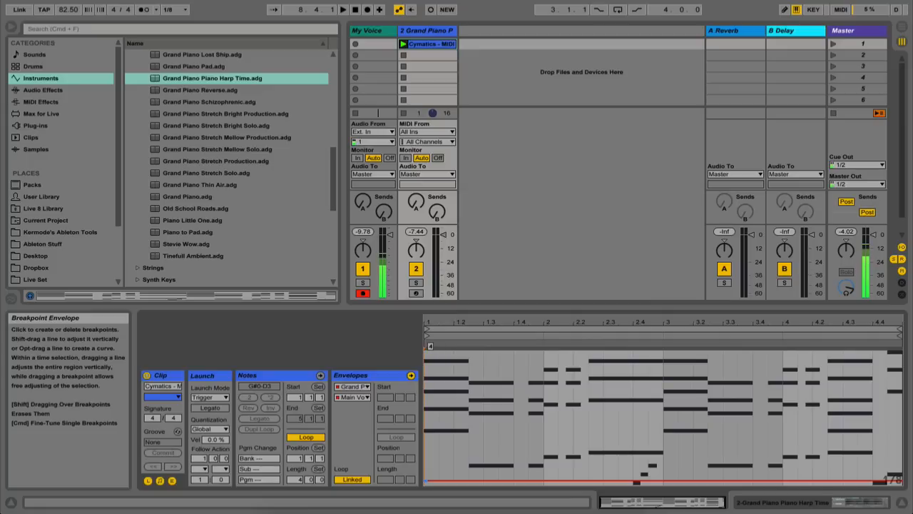
{"action": "left_click_drag", "start_coordinate": [429, 479], "coordinate": [883, 351]}
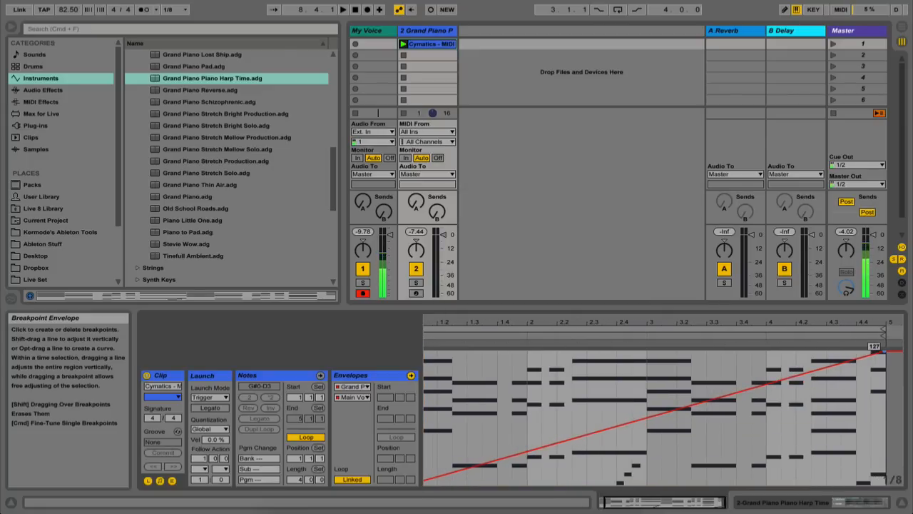
{"action": "scroll", "coordinate": [760, 409], "scroll_direction": "left", "scroll_amount": 2}
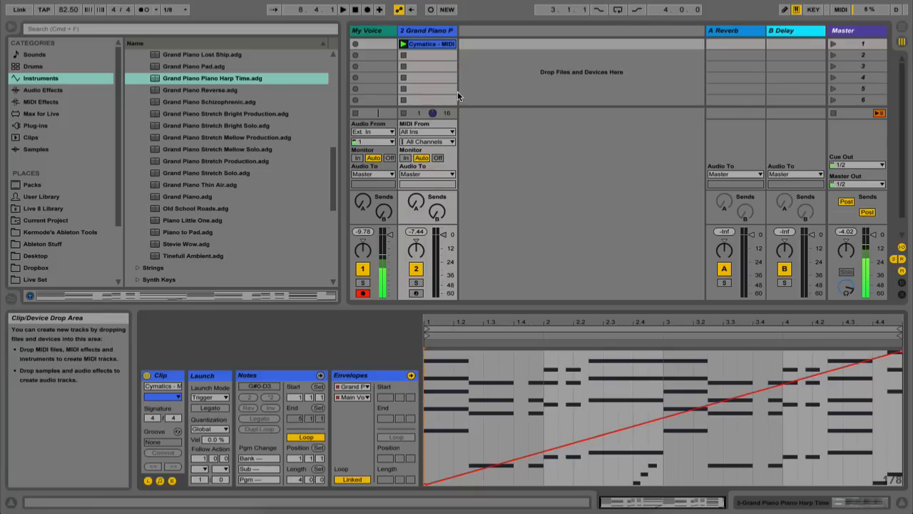
{"action": "left_click", "coordinate": [436, 43]}
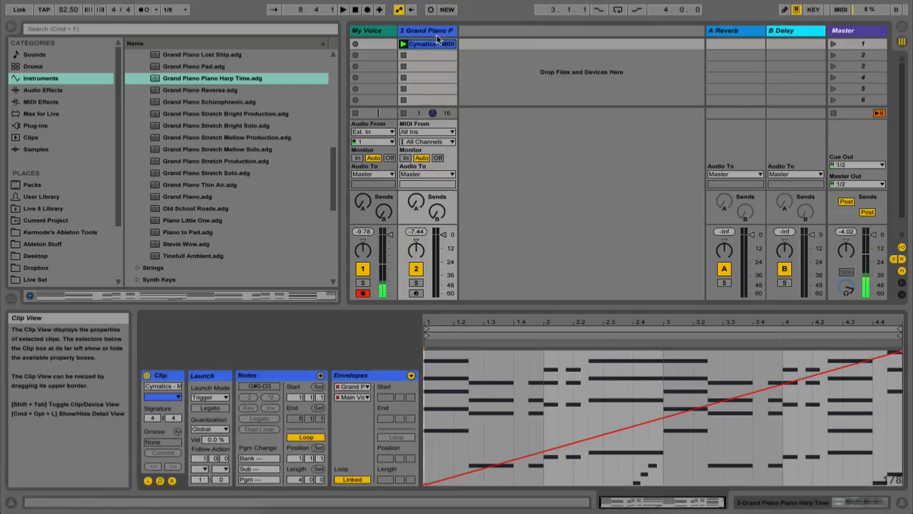
{"action": "double_click", "coordinate": [439, 32]}
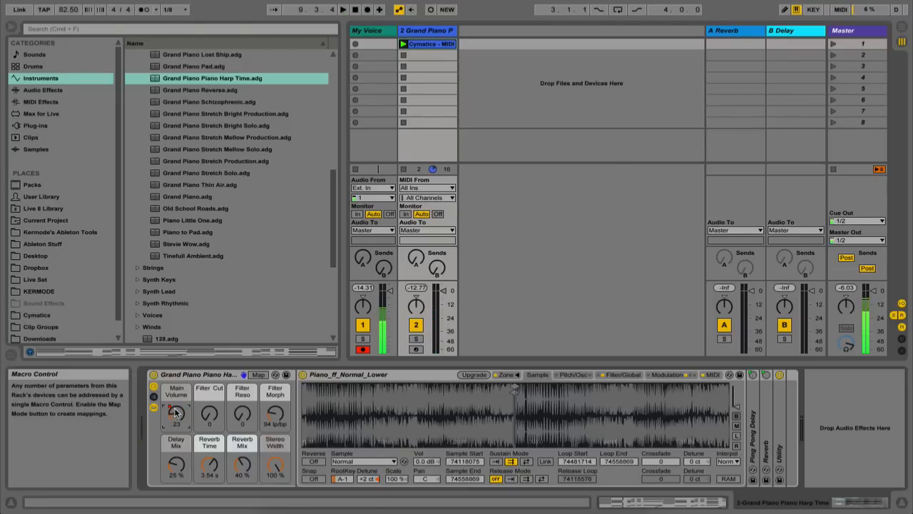
Step: Delete both breakpoints of the Main Volume clip envelope and set the rack's Main Volume macro to 127
{"action": "key", "text": "shift+Tab"}
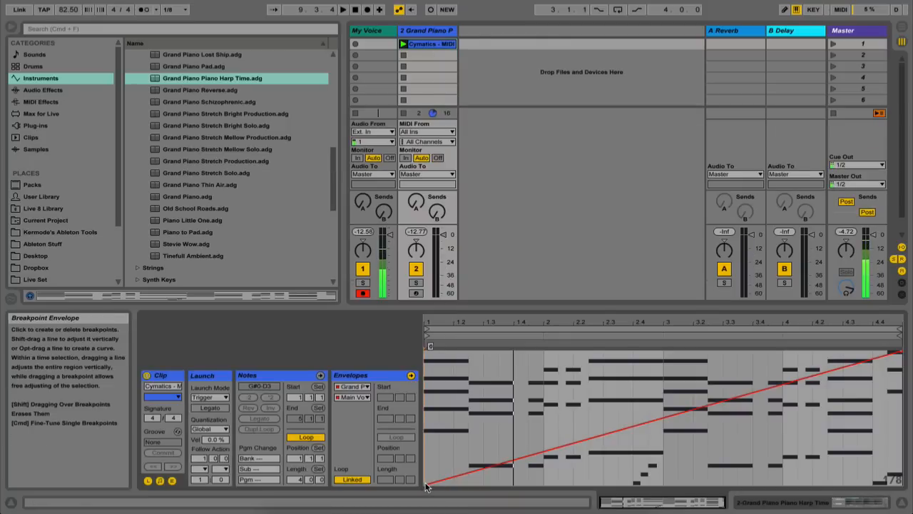
{"action": "left_click", "coordinate": [426, 485]}
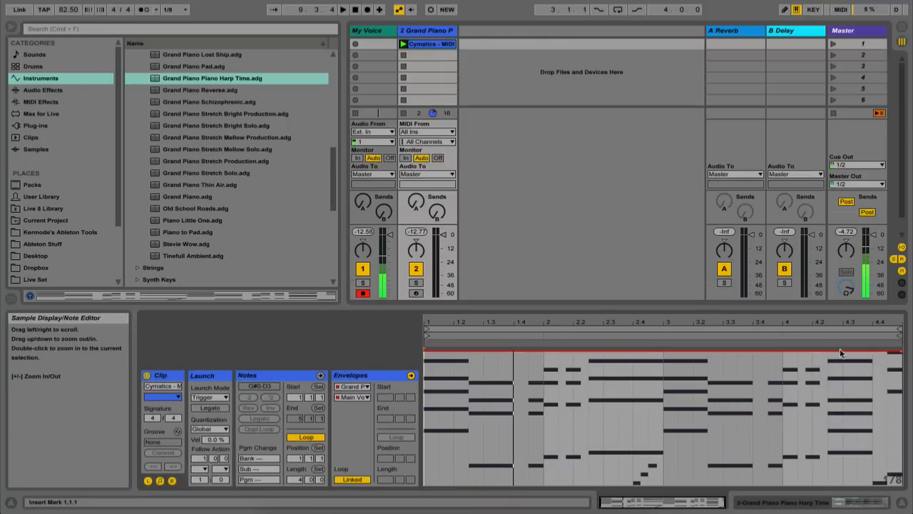
{"action": "left_click", "coordinate": [901, 352]}
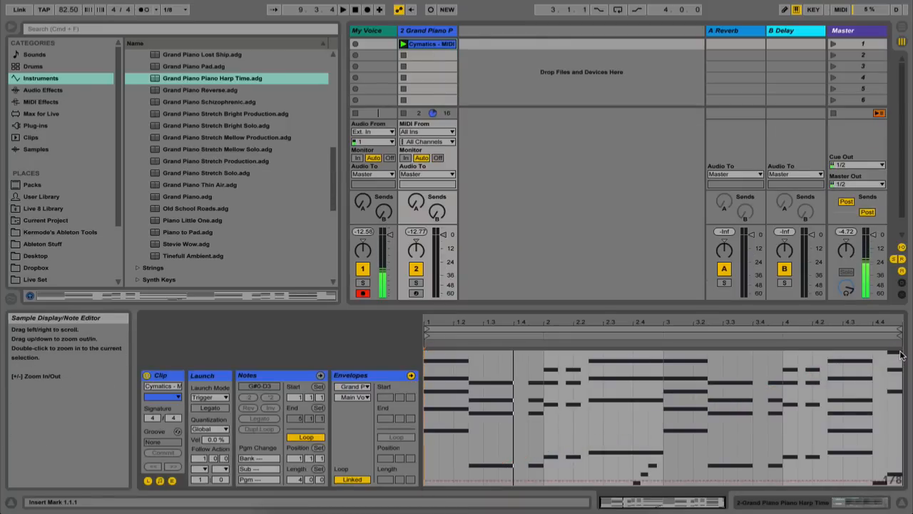
{"action": "double_click", "coordinate": [419, 31]}
{"action": "left_click_drag", "start_coordinate": [175, 412], "coordinate": [175, 385]}
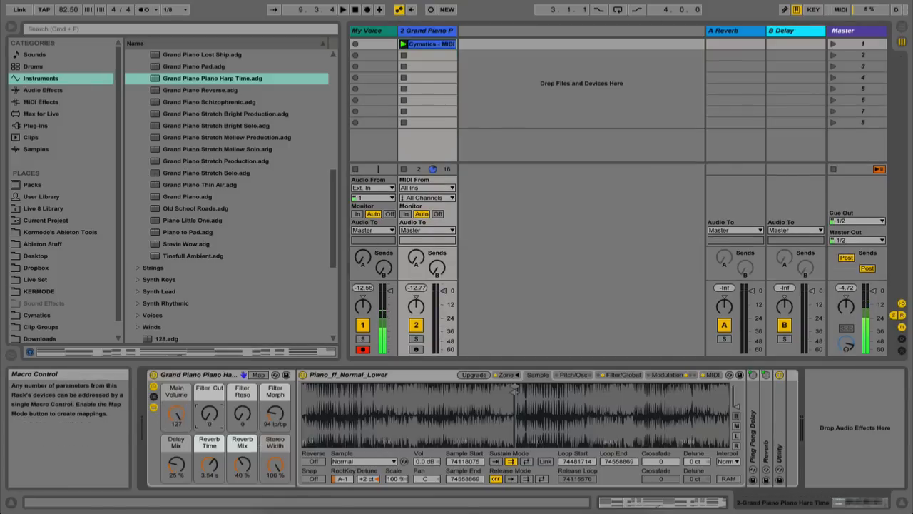
Step: Draw a Filter Cut envelope ramp rising across the whole MIDI clip and play it with the piano track's devices displayed
{"action": "double_click", "coordinate": [430, 43]}
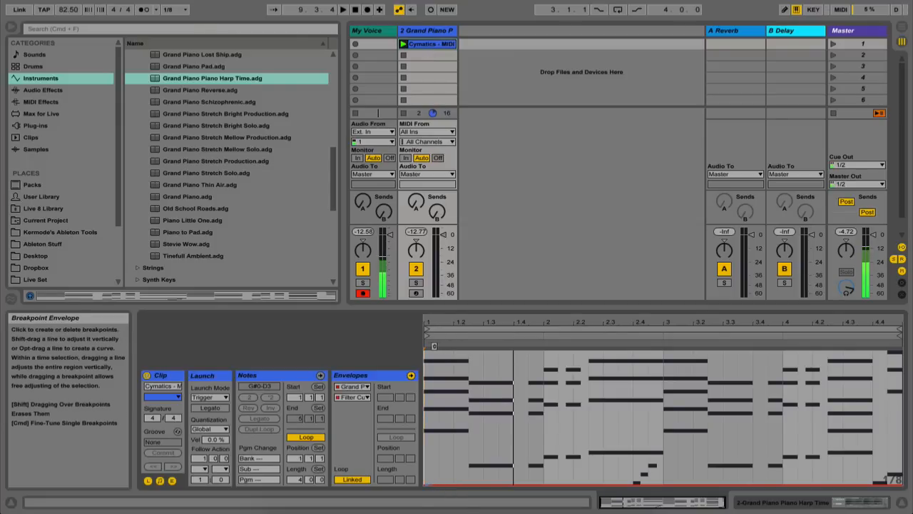
{"action": "left_click", "coordinate": [356, 397]}
{"action": "left_click", "coordinate": [354, 394]}
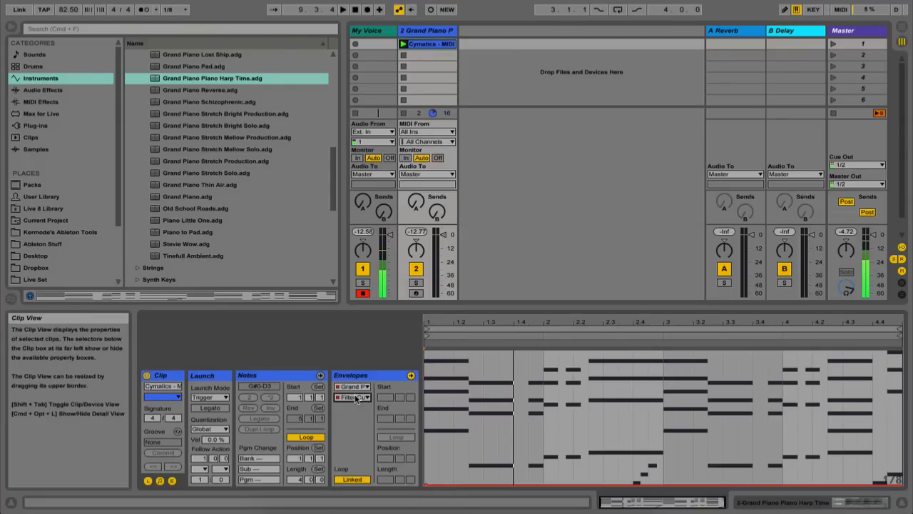
{"action": "left_click_drag", "start_coordinate": [444, 486], "coordinate": [896, 348]}
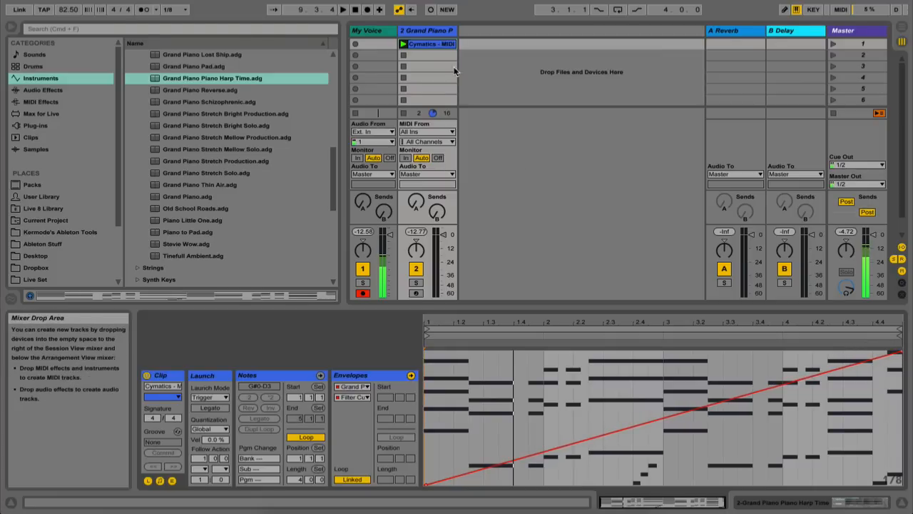
{"action": "left_click", "coordinate": [427, 30]}
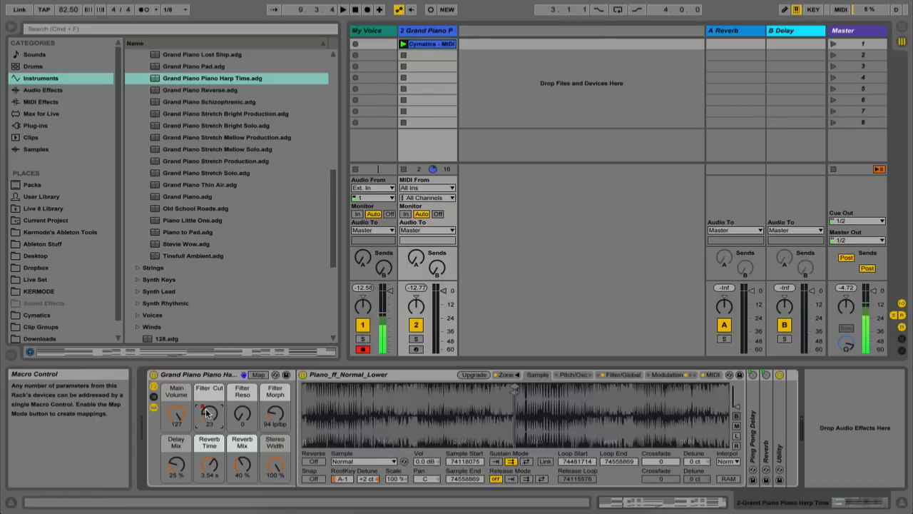
{"action": "key", "text": "space"}
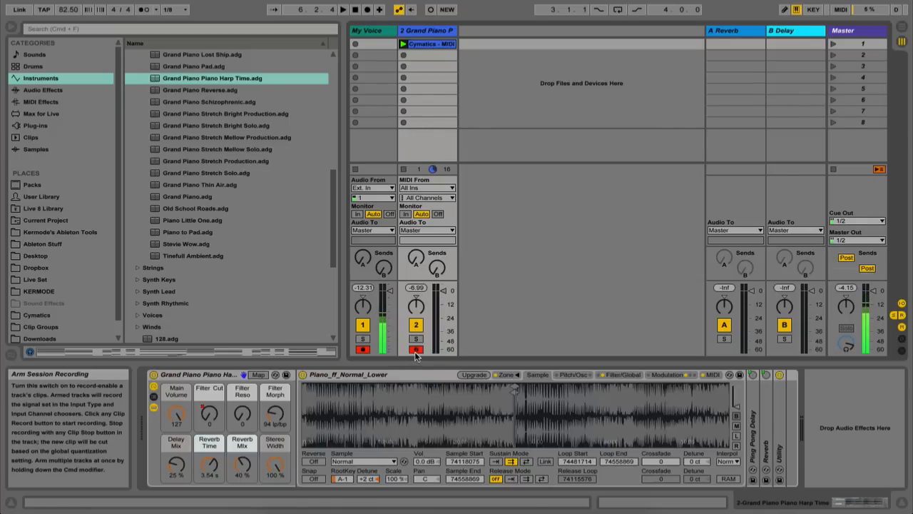
Step: Record the piano clip into the arrangement while moving the Filter Cut macro up and down, then stop the recording
{"action": "left_click", "coordinate": [366, 11]}
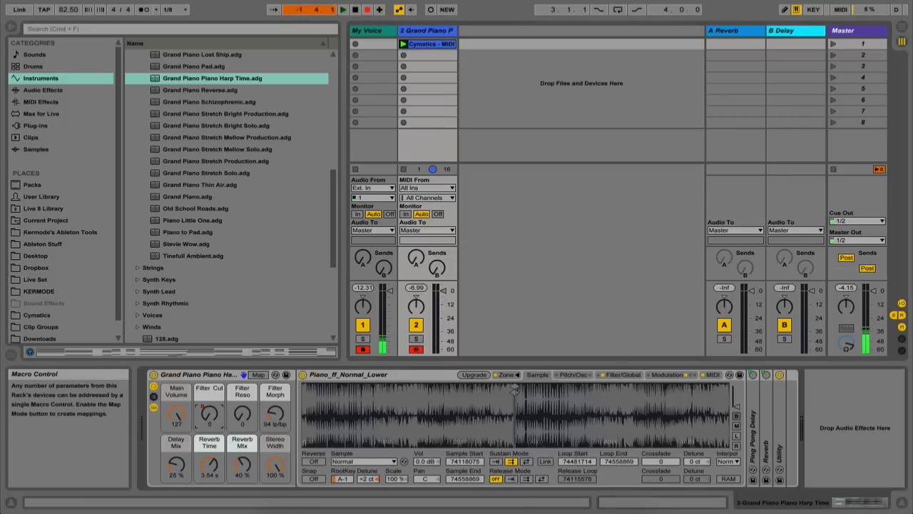
{"action": "mouse_move", "coordinate": [209, 414]}
{"action": "left_mouse_down"}
{"action": "mouse_move", "coordinate": [209, 399]}
{"action": "mouse_move", "coordinate": [209, 413]}
{"action": "left_mouse_up"}
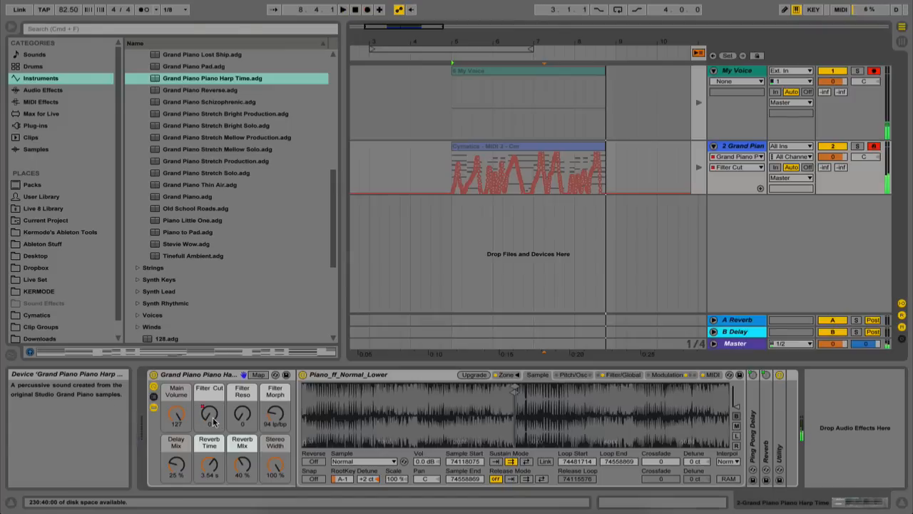
{"action": "key", "text": "space"}
Step: Show the recorded Filter Cut automation in Arrangement View, return playback to the arrangement and play the recording
{"action": "key", "text": "Tab"}
{"action": "left_click_drag", "start_coordinate": [463, 42], "coordinate": [463, 67]}
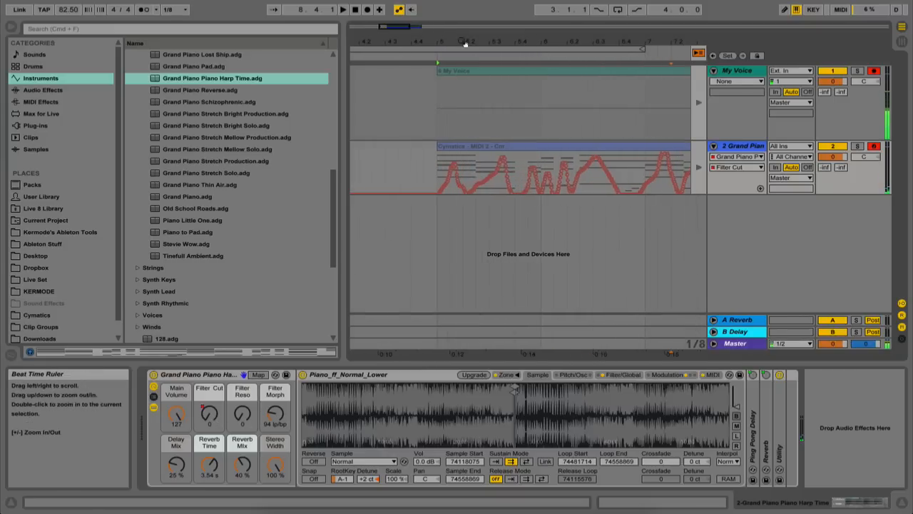
{"action": "scroll", "coordinate": [451, 155], "scroll_direction": "right", "scroll_amount": 3}
{"action": "left_click", "coordinate": [700, 55]}
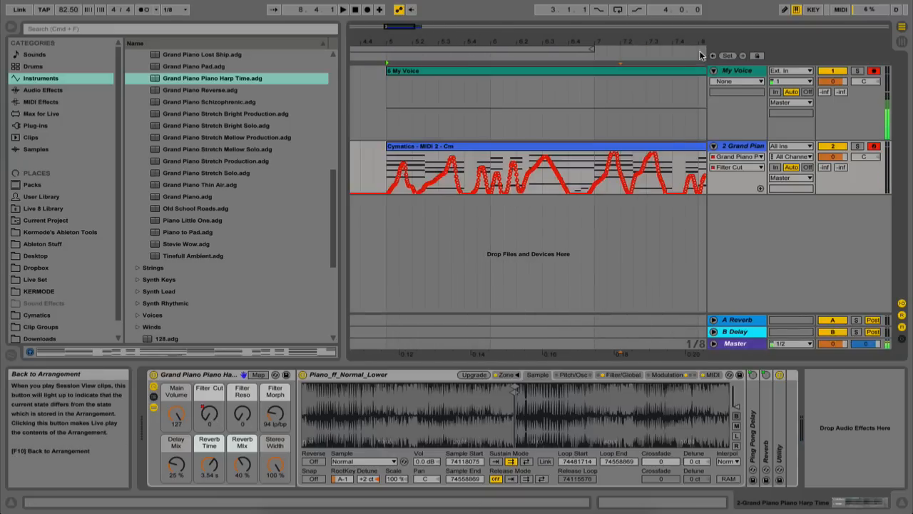
{"action": "left_click_drag", "start_coordinate": [432, 42], "coordinate": [432, 20]}
{"action": "key", "text": "space"}
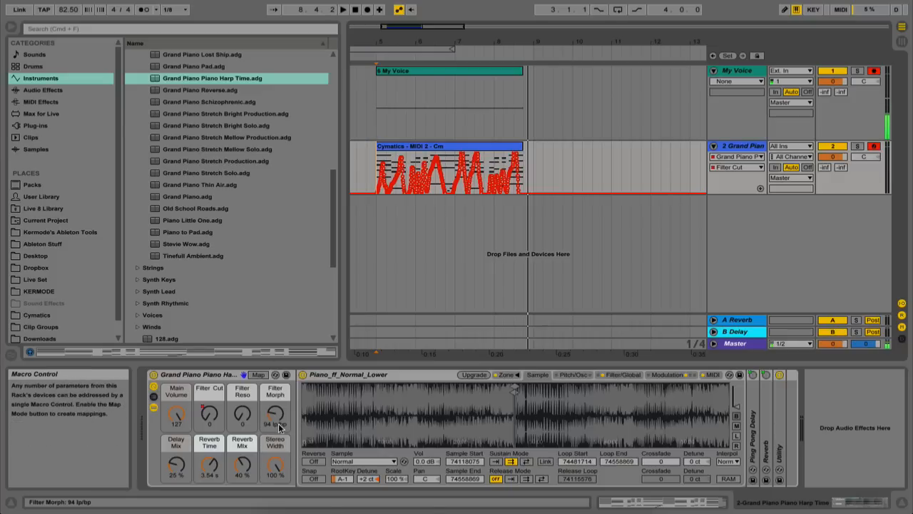
Step: Examine the Piano_ff_Normal_Lower Pitch/Osc and Filter/Global parameters, showing automation lanes for velocity, filter envelope settings and Pan
{"action": "left_click", "coordinate": [584, 375]}
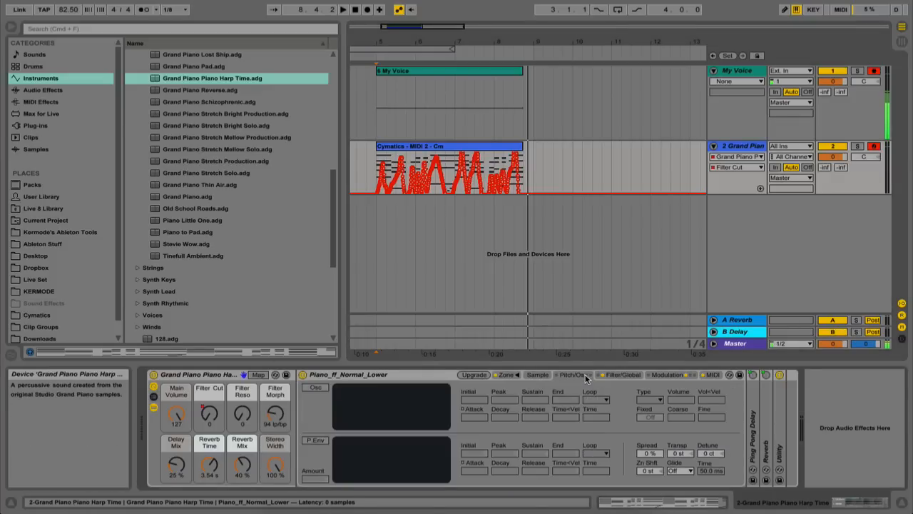
{"action": "left_click", "coordinate": [610, 376]}
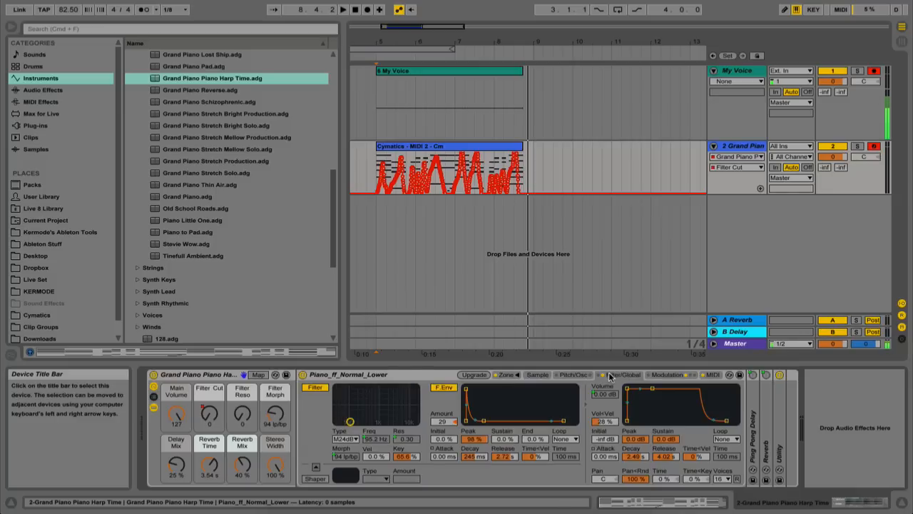
{"action": "left_click", "coordinate": [598, 421]}
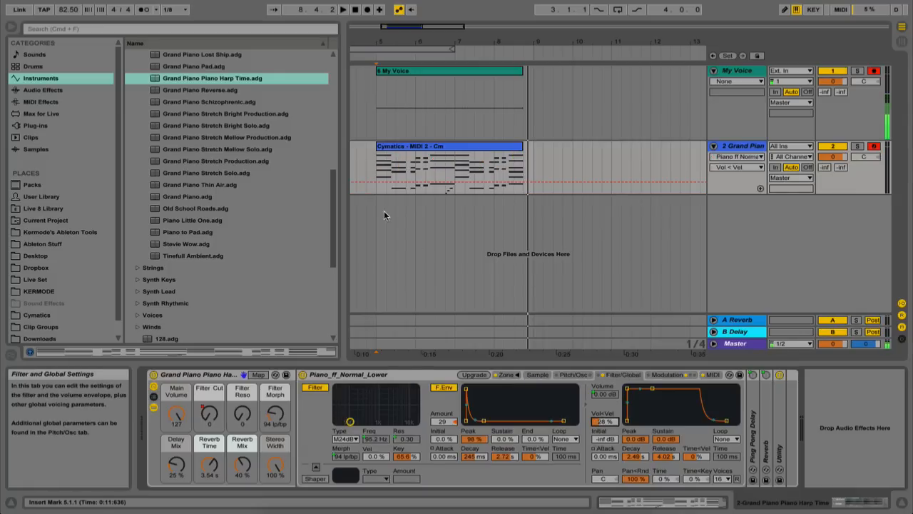
{"action": "left_click", "coordinate": [445, 421]}
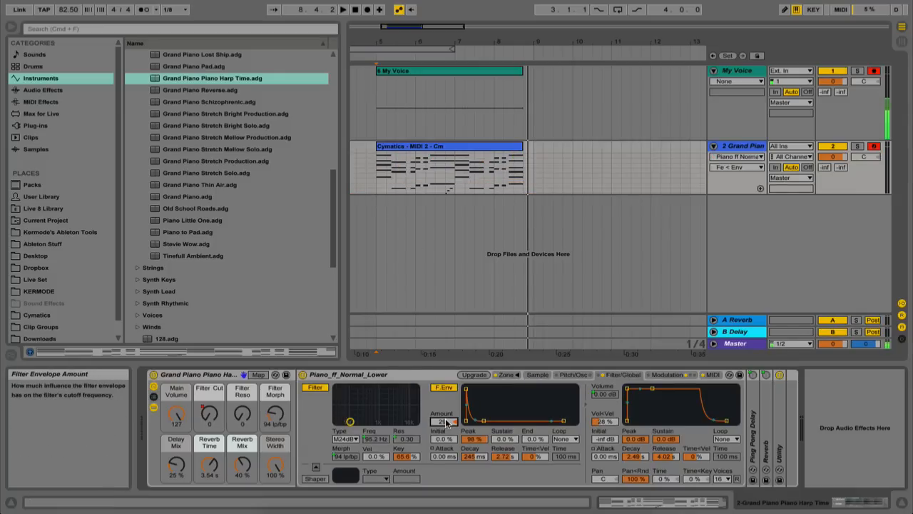
{"action": "left_click", "coordinate": [476, 439]}
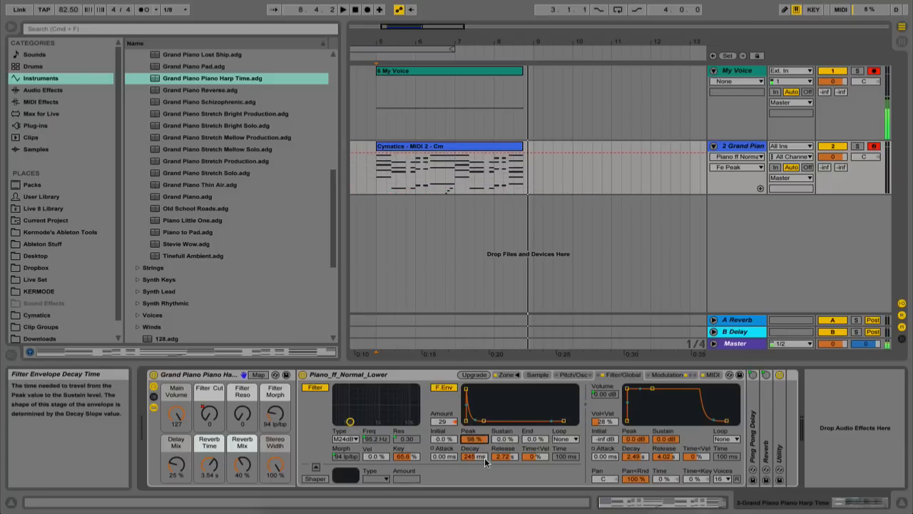
{"action": "left_click", "coordinate": [485, 457]}
{"action": "left_click", "coordinate": [503, 456]}
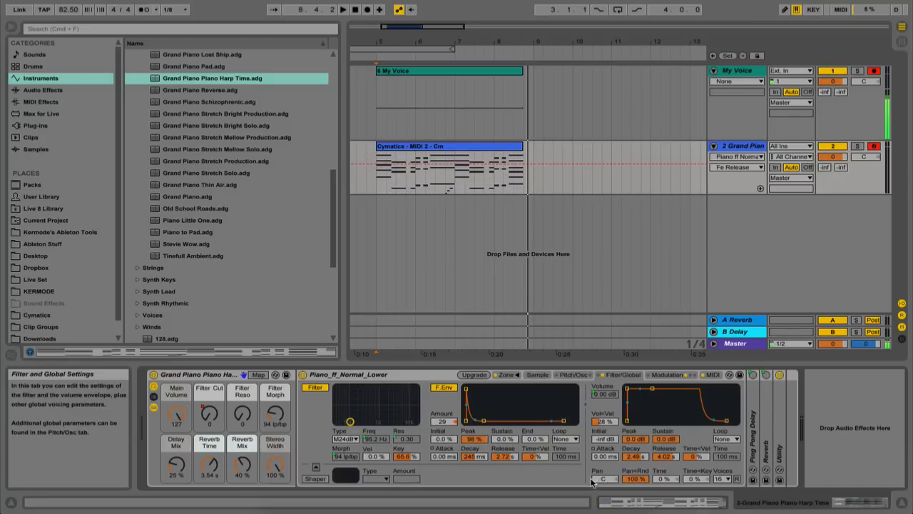
{"action": "left_click", "coordinate": [596, 482]}
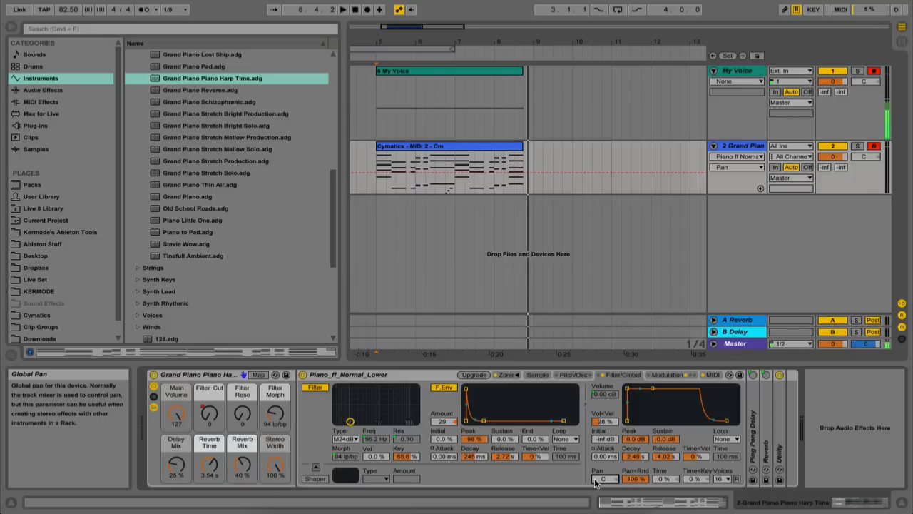
Step: Disarm the Grand Piano track and record new Filter Cut macro movements over its arrangement clip from bar 5, stopping after the clip ends
{"action": "left_click", "coordinate": [376, 161]}
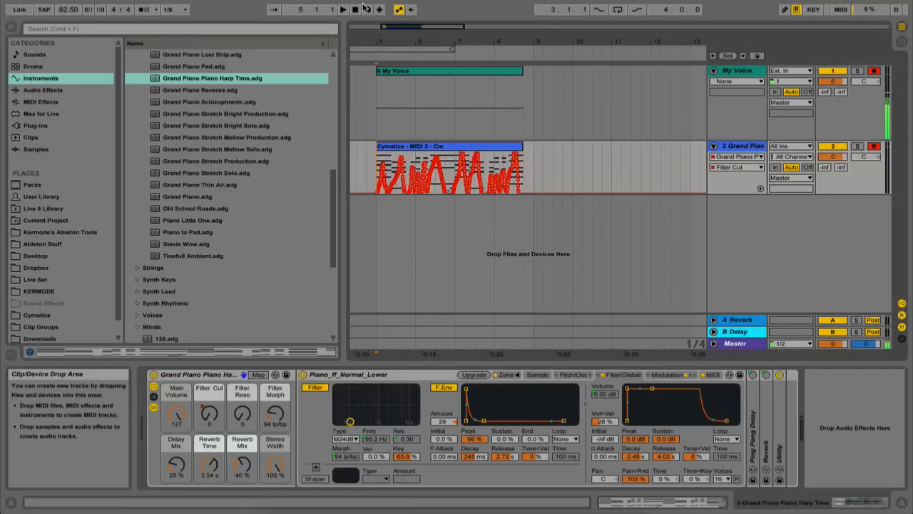
{"action": "left_click", "coordinate": [876, 149]}
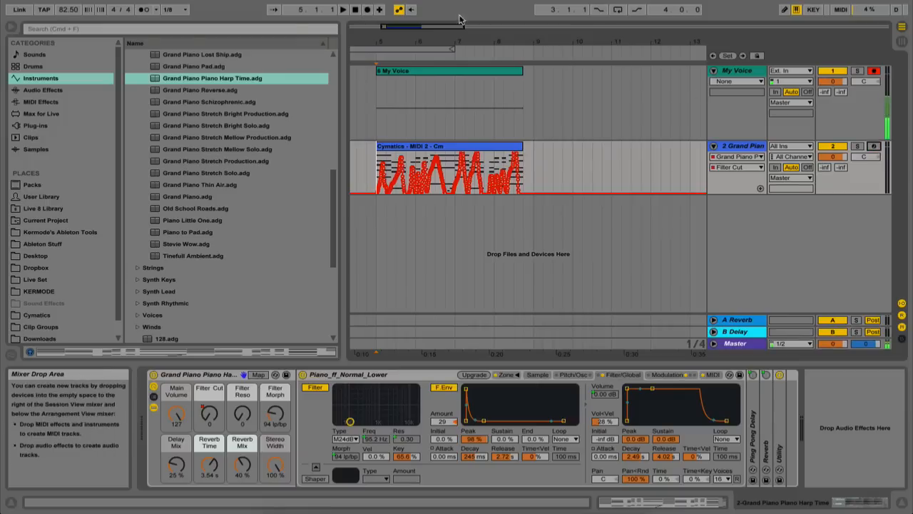
{"action": "left_click", "coordinate": [368, 10]}
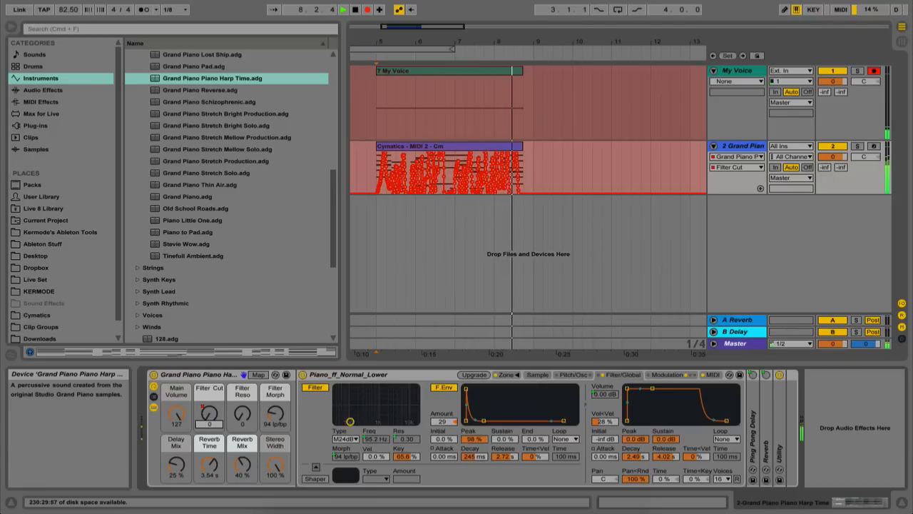
{"action": "key", "text": "space"}
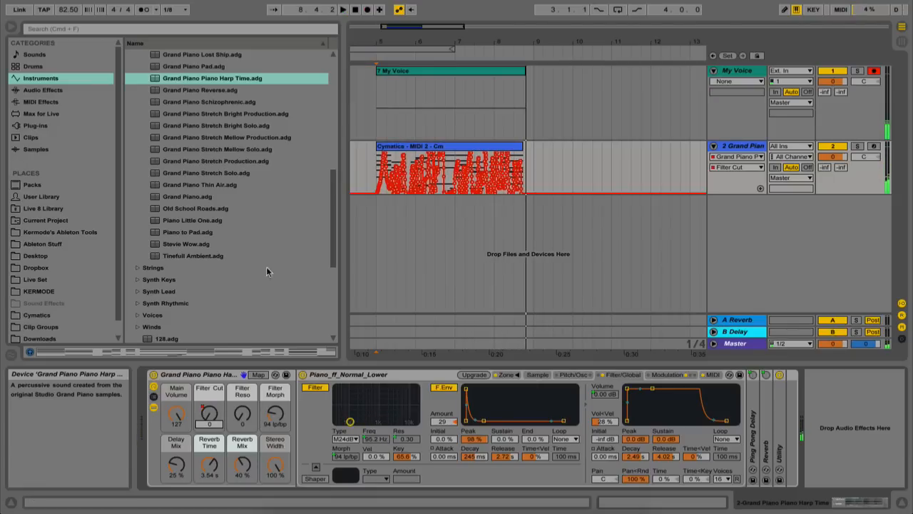
Step: Erase the recorded Filter Cut automation breakpoints across the whole piano clip, leaving a flat envelope at the minimum
{"action": "mouse_move", "coordinate": [381, 41]}
{"action": "left_mouse_down"}
{"action": "mouse_move", "coordinate": [381, 250]}
{"action": "mouse_move", "coordinate": [378, 181]}
{"action": "left_mouse_up"}
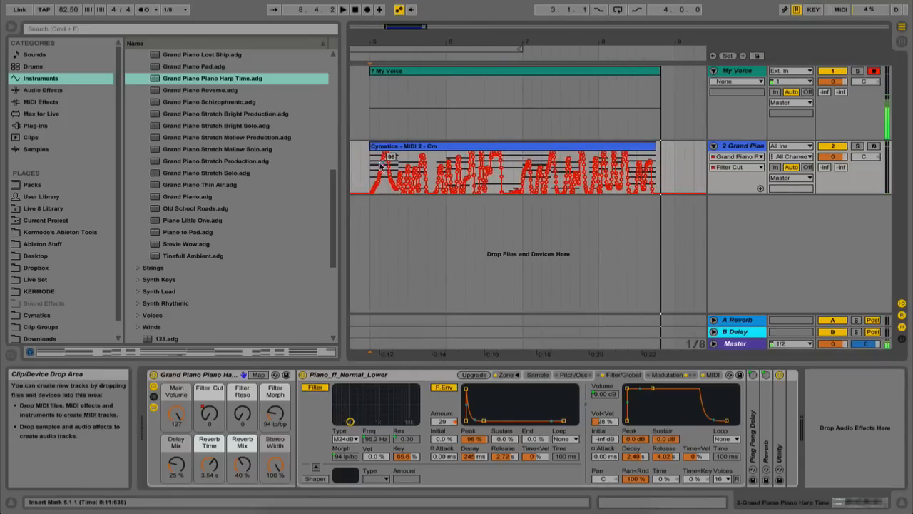
{"action": "mouse_move", "coordinate": [382, 41]}
{"action": "left_mouse_down"}
{"action": "mouse_move", "coordinate": [382, 200]}
{"action": "mouse_move", "coordinate": [383, 32]}
{"action": "left_mouse_up"}
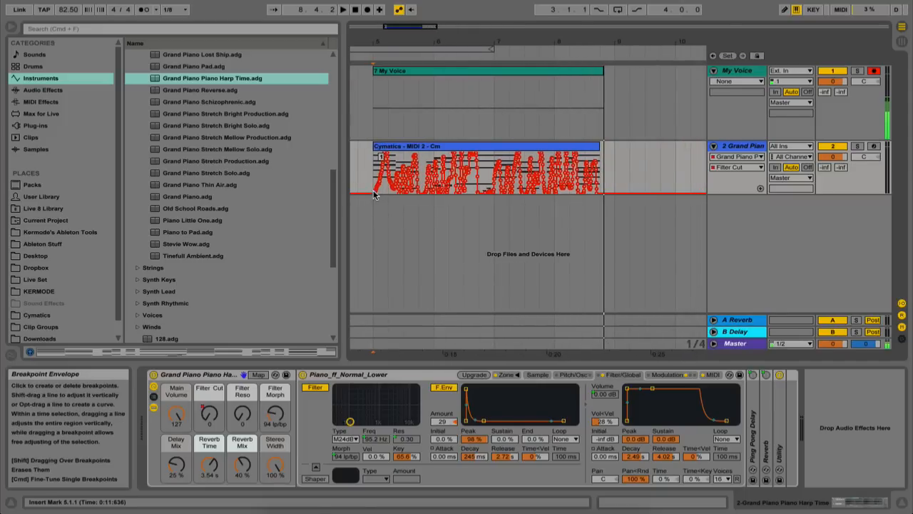
{"action": "mouse_move", "coordinate": [374, 194]}
{"action": "left_mouse_down"}
{"action": "mouse_move", "coordinate": [393, 154]}
{"action": "mouse_move", "coordinate": [471, 154]}
{"action": "left_mouse_up"}
{"action": "mouse_move", "coordinate": [468, 193]}
{"action": "left_mouse_down"}
{"action": "mouse_move", "coordinate": [638, 176]}
{"action": "mouse_move", "coordinate": [464, 166]}
{"action": "mouse_move", "coordinate": [471, 163]}
{"action": "mouse_move", "coordinate": [657, 173]}
{"action": "mouse_move", "coordinate": [450, 165]}
{"action": "mouse_move", "coordinate": [642, 189]}
{"action": "mouse_move", "coordinate": [393, 194]}
{"action": "mouse_move", "coordinate": [631, 197]}
{"action": "left_mouse_up"}
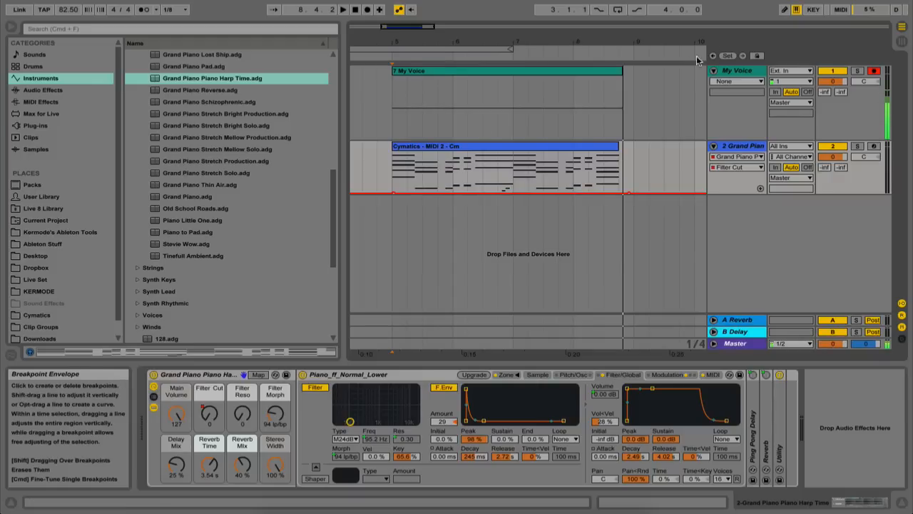
Step: Draw stepped Filter Cut automation across the entire piano clip in Draw Mode, then play the clip through to its end
{"action": "left_click", "coordinate": [785, 9]}
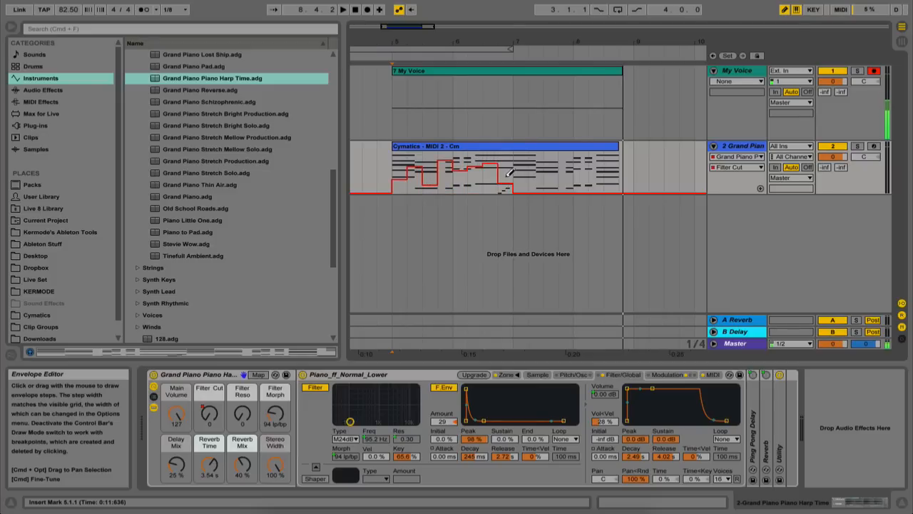
{"action": "mouse_move", "coordinate": [524, 162]}
{"action": "left_mouse_down"}
{"action": "mouse_move", "coordinate": [540, 154]}
{"action": "mouse_move", "coordinate": [565, 170]}
{"action": "left_mouse_up"}
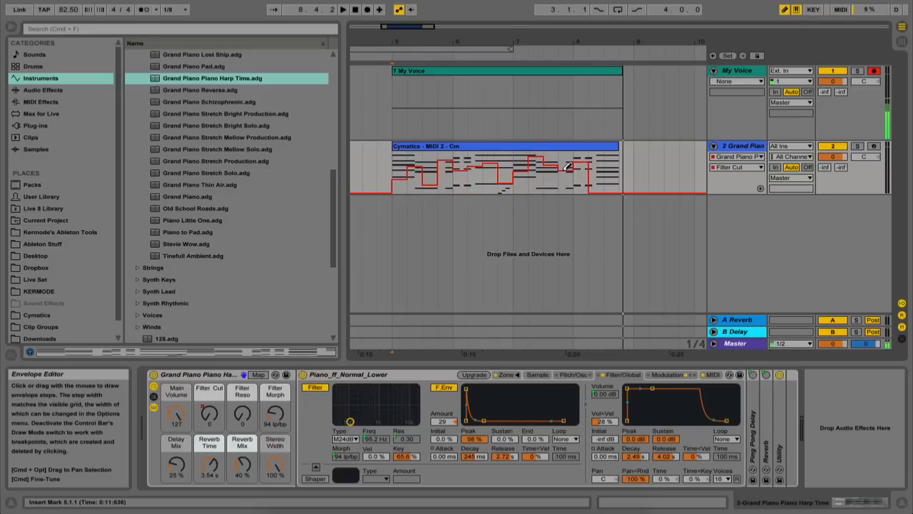
{"action": "left_click", "coordinate": [610, 151]}
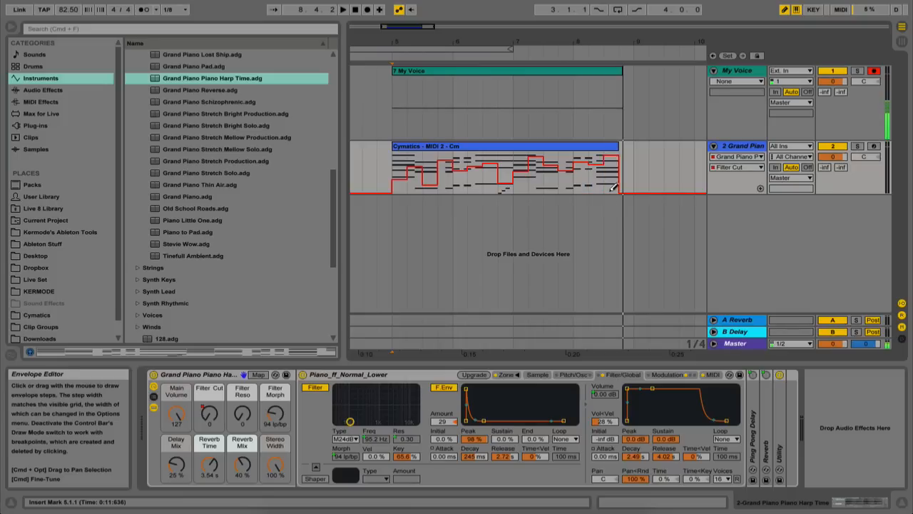
{"action": "left_click", "coordinate": [455, 146]}
{"action": "key", "text": "space"}
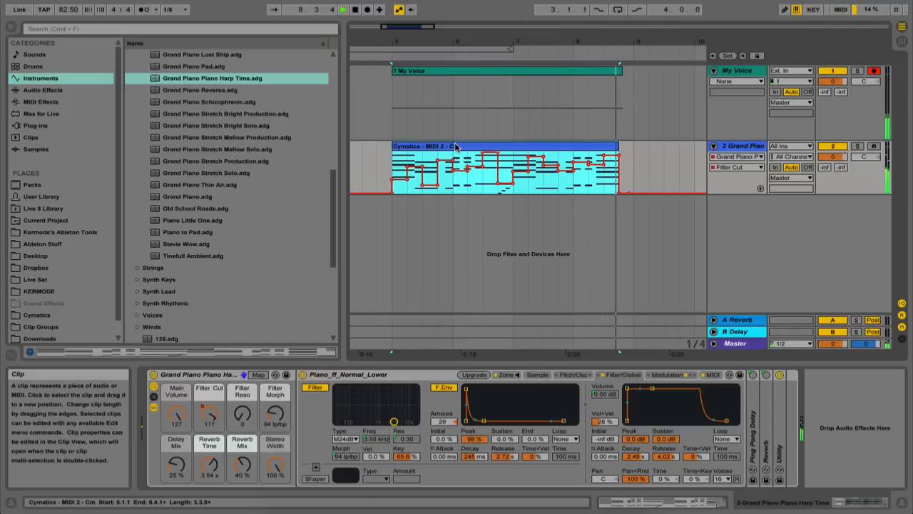
{"action": "key", "text": "space"}
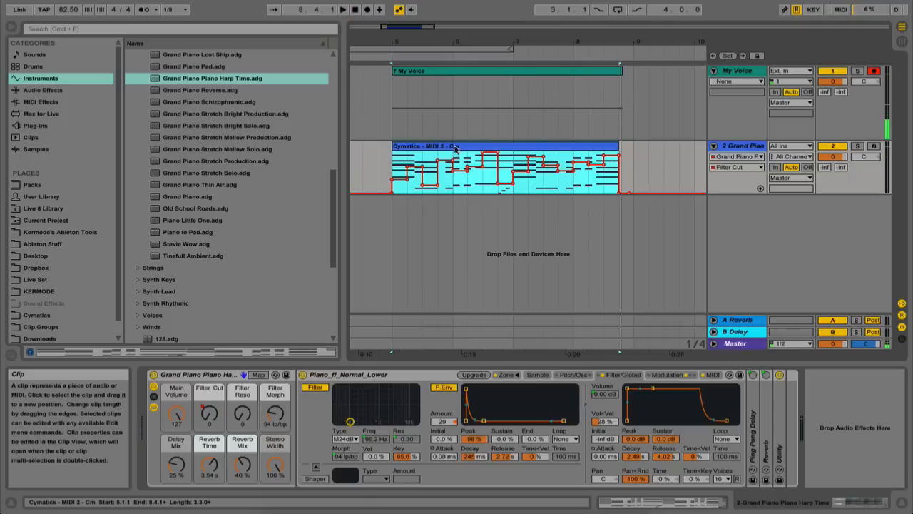
Step: Delete the Filter Cut breakpoints at bar 5 and beat 5.3 that form vertical steps, and bend the resulting segments into curves
{"action": "left_click", "coordinate": [408, 172]}
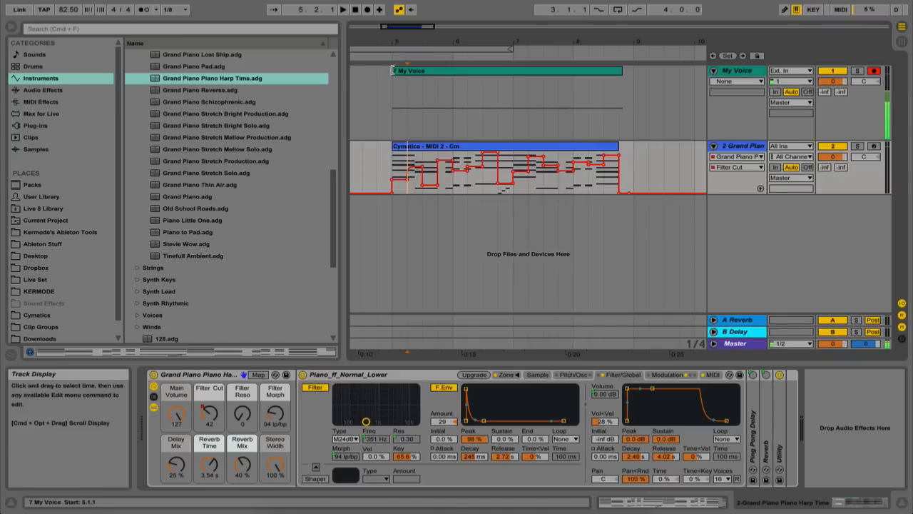
{"action": "left_click_drag", "start_coordinate": [401, 41], "coordinate": [401, 101]}
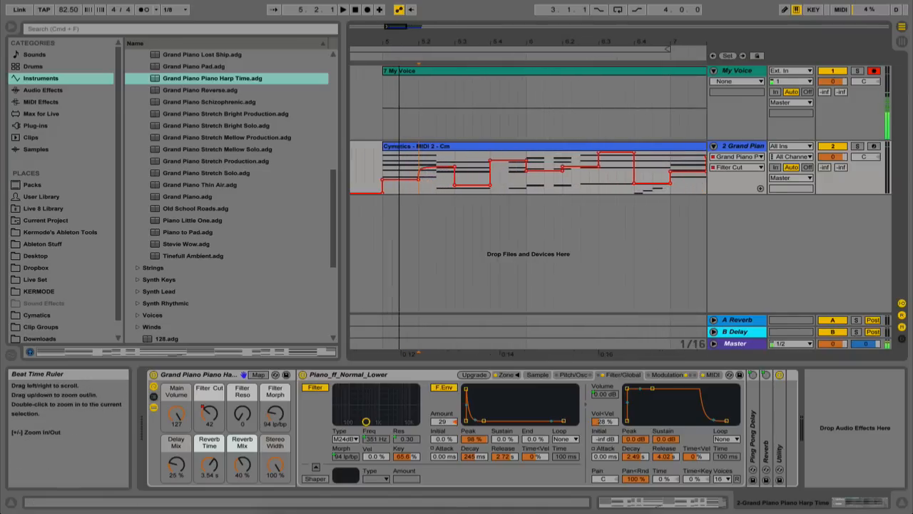
{"action": "left_click", "coordinate": [455, 185]}
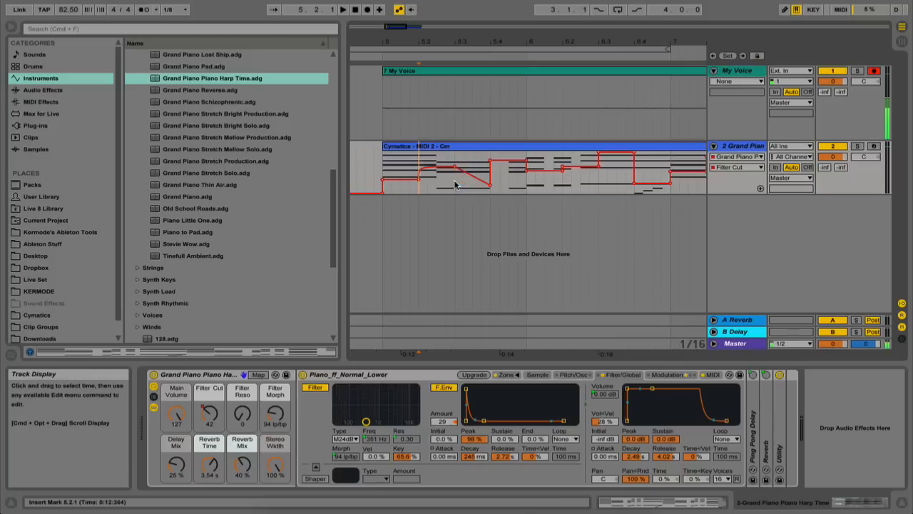
{"action": "left_click", "coordinate": [466, 179]}
{"action": "mouse_move", "coordinate": [466, 173]}
{"action": "left_mouse_down"}
{"action": "mouse_move", "coordinate": [464, 183]}
{"action": "mouse_move", "coordinate": [465, 176]}
{"action": "mouse_move", "coordinate": [455, 179]}
{"action": "left_mouse_up"}
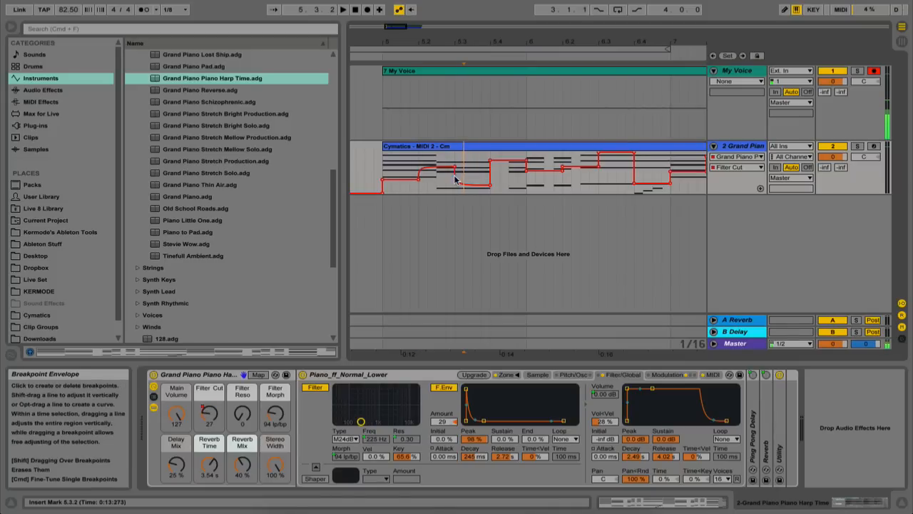
{"action": "left_click", "coordinate": [383, 182]}
{"action": "left_click_drag", "start_coordinate": [397, 188], "coordinate": [397, 180]}
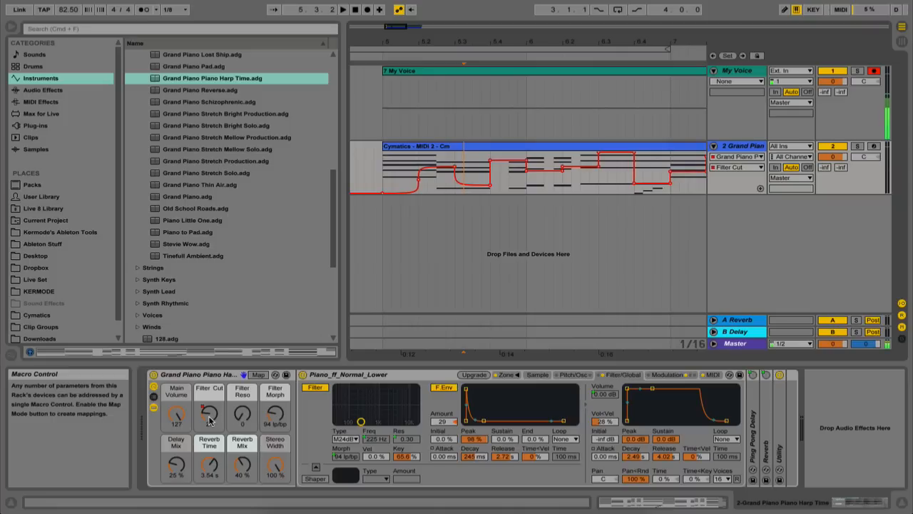
Step: Play from bar 5 while moving the Filter Cut macro to override its automation, then stop and re-enable the automation
{"action": "left_click", "coordinate": [383, 161]}
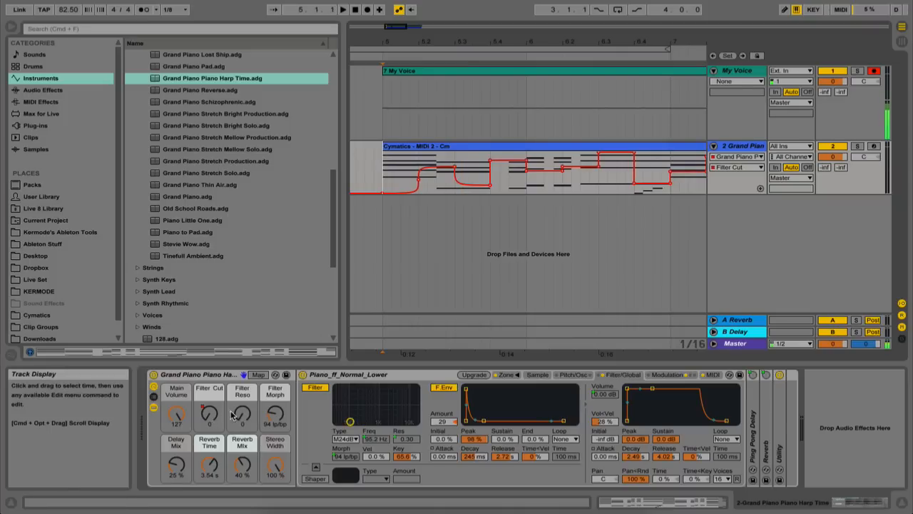
{"action": "left_click", "coordinate": [209, 416]}
{"action": "key", "text": "space"}
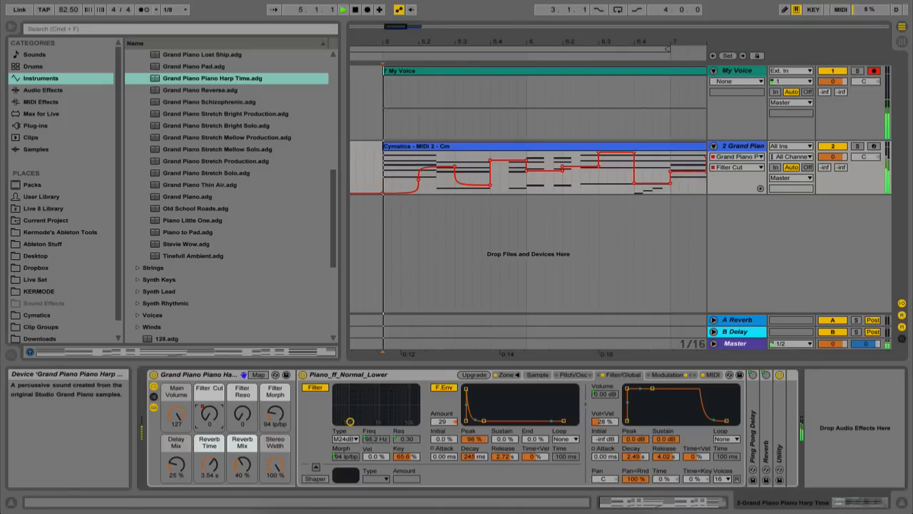
{"action": "left_click_drag", "start_coordinate": [209, 416], "coordinate": [209, 384]}
{"action": "key", "text": "space"}
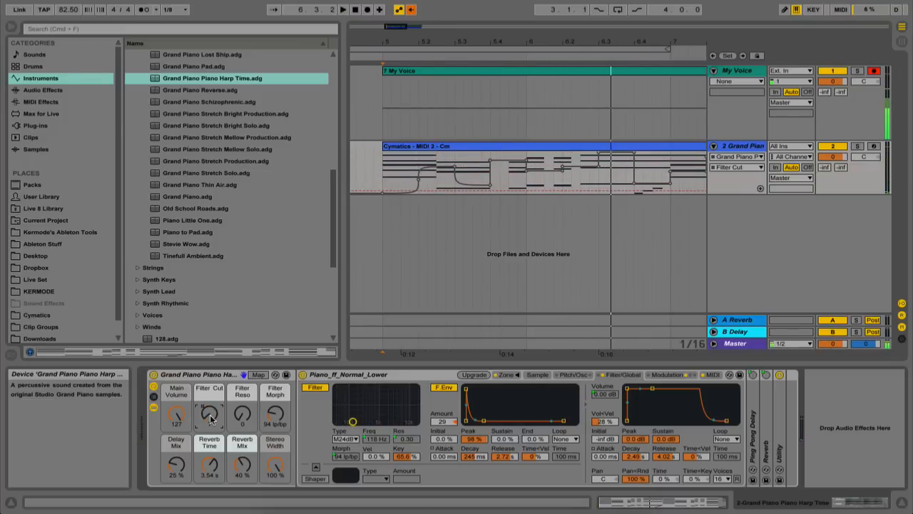
{"action": "left_click", "coordinate": [413, 10]}
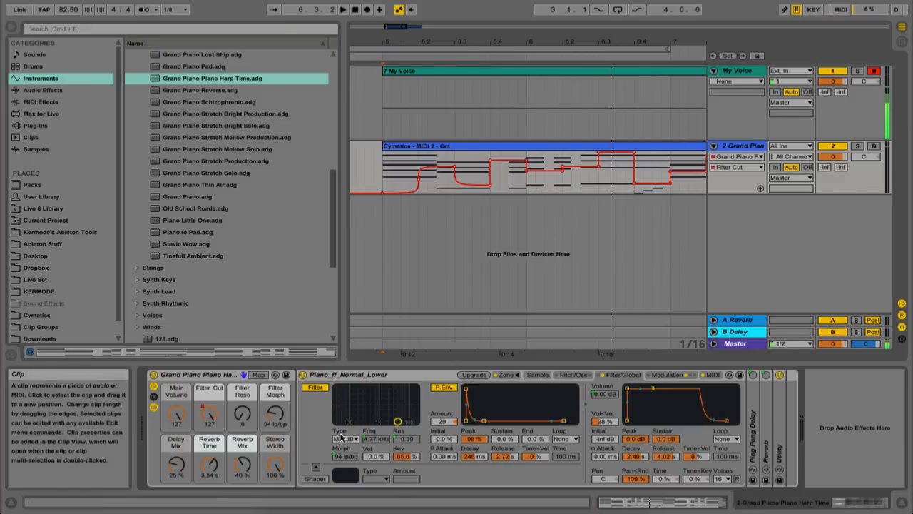
Step: Display the Filter Reso automation and add a ramp rising from bar 5 to the maximum just before bar 6
{"action": "left_click", "coordinate": [246, 424]}
{"action": "left_click", "coordinate": [383, 191]}
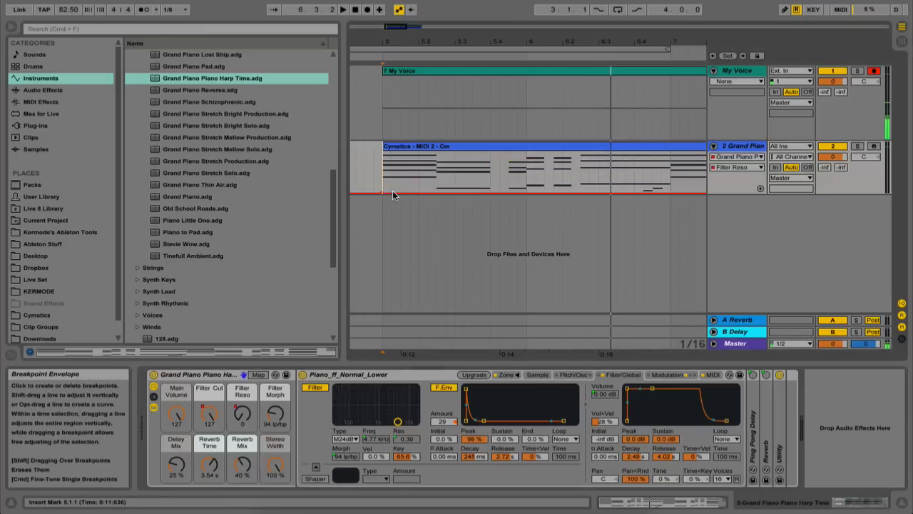
{"action": "left_click_drag", "start_coordinate": [396, 192], "coordinate": [527, 161]}
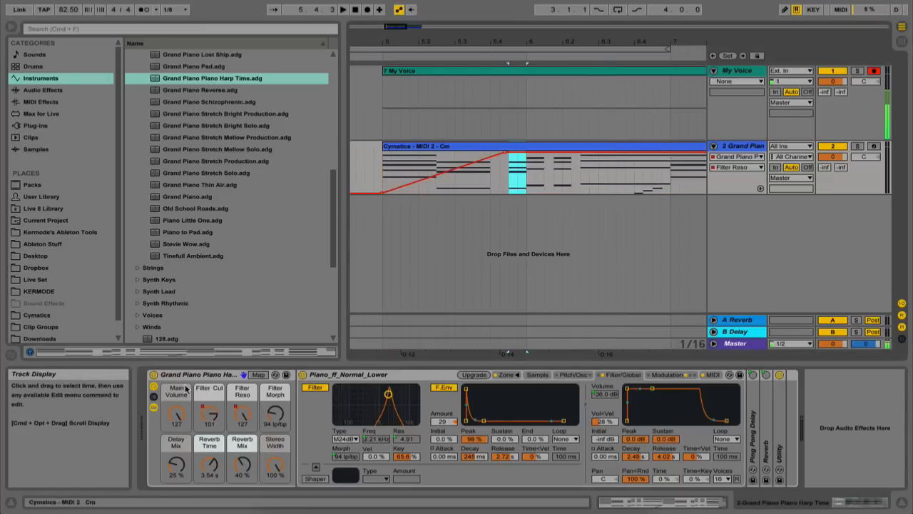
Step: Show the Filter Cut and Filter Reso automation in separate new lanes below the piano track
{"action": "left_click", "coordinate": [209, 427]}
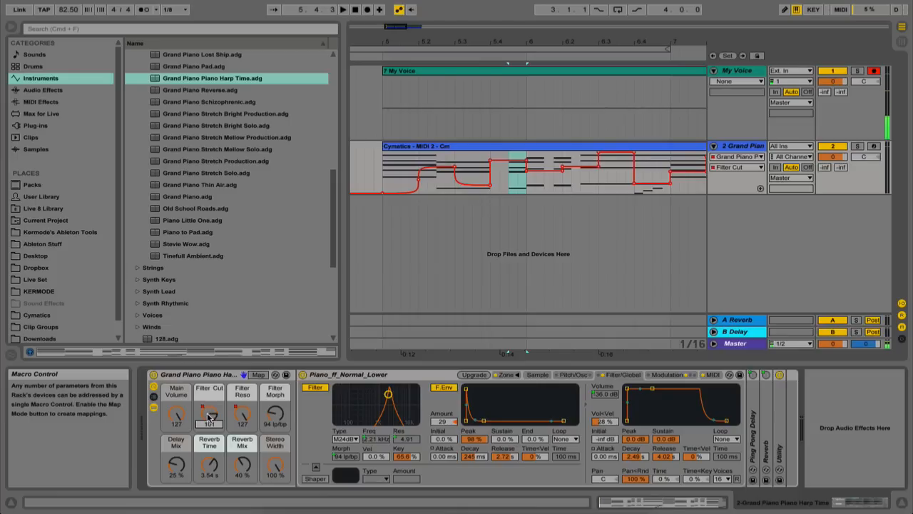
{"action": "right_click", "coordinate": [210, 418]}
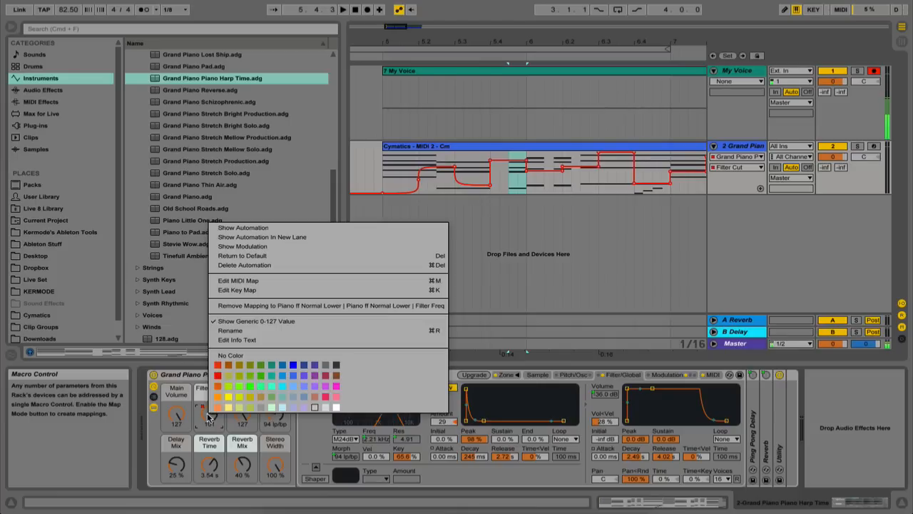
{"action": "left_click", "coordinate": [245, 237]}
{"action": "right_click", "coordinate": [244, 416]}
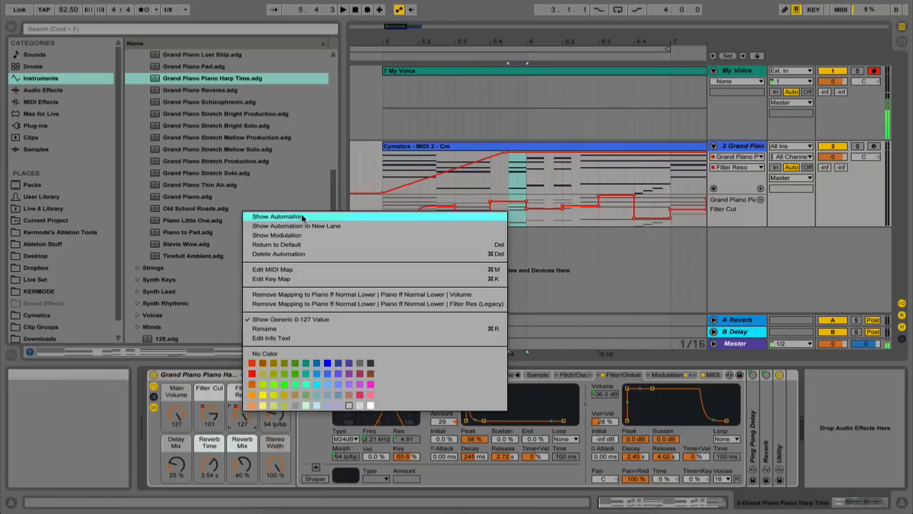
{"action": "left_click", "coordinate": [303, 225]}
Step: Select bar 5 to bar 6 across the Filter Reso and Filter Cut lanes and duplicate that automation three times
{"action": "left_click_drag", "start_coordinate": [505, 45], "coordinate": [464, 54]}
{"action": "left_click_drag", "start_coordinate": [418, 204], "coordinate": [489, 250]}
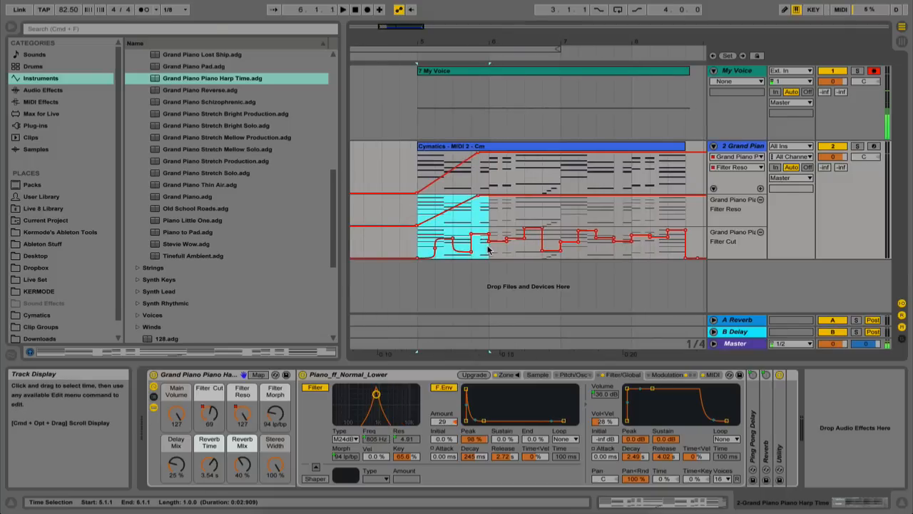
{"action": "key", "text": "super+d"}
{"action": "key", "text": "super+d"}
{"action": "key", "text": "super+d"}
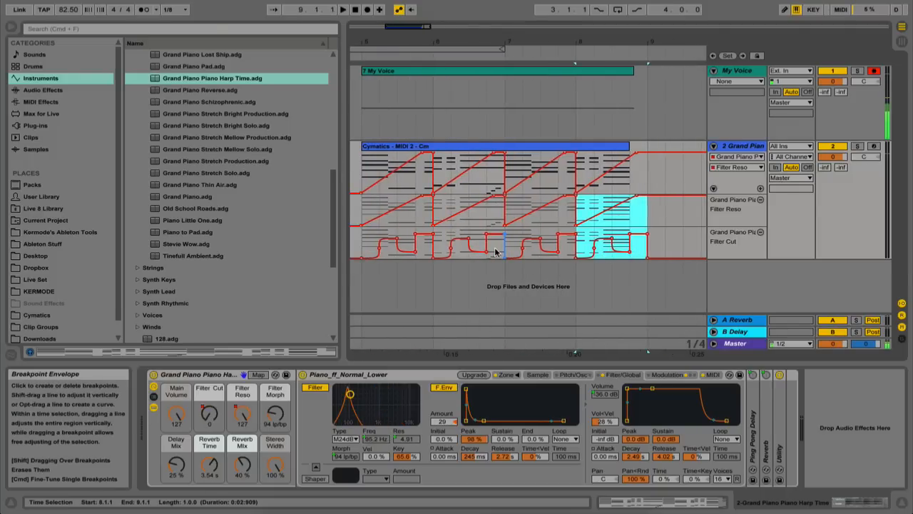
{"action": "scroll", "coordinate": [495, 251], "scroll_direction": "left", "scroll_amount": 3}
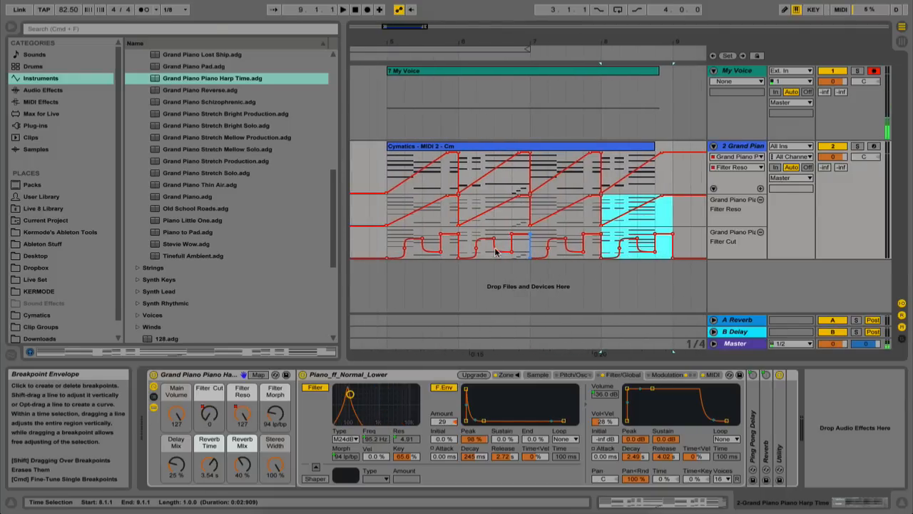
Step: Lock the envelopes to the song position and duplicate the piano clip without its automation
{"action": "left_click", "coordinate": [757, 56]}
{"action": "left_click_drag", "start_coordinate": [526, 43], "coordinate": [526, 25]}
{"action": "left_click", "coordinate": [526, 180]}
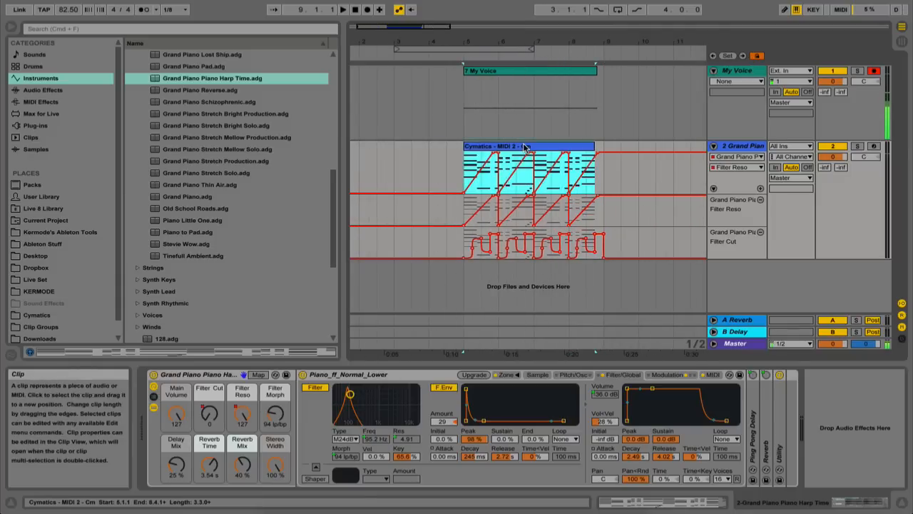
{"action": "key", "text": "super+d"}
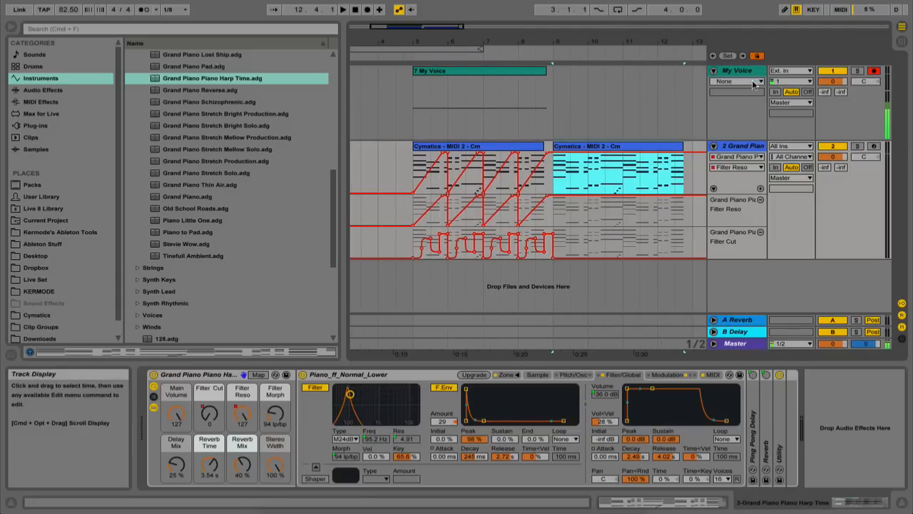
Step: Unlock the envelopes and duplicate the piano clip together with its Filter Reso and Filter Cut automation to bar 9
{"action": "left_click", "coordinate": [757, 56]}
{"action": "left_click", "coordinate": [493, 155]}
{"action": "left_click", "coordinate": [493, 149]}
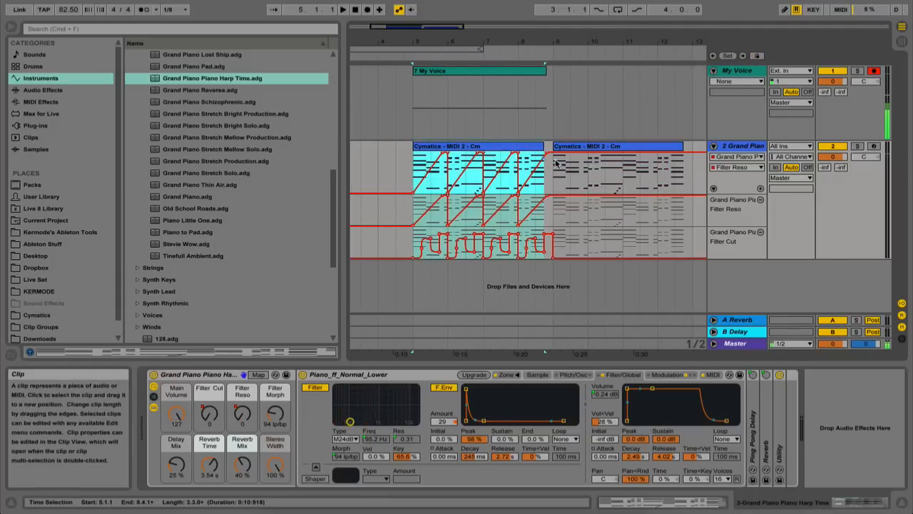
{"action": "left_click", "coordinate": [585, 147]}
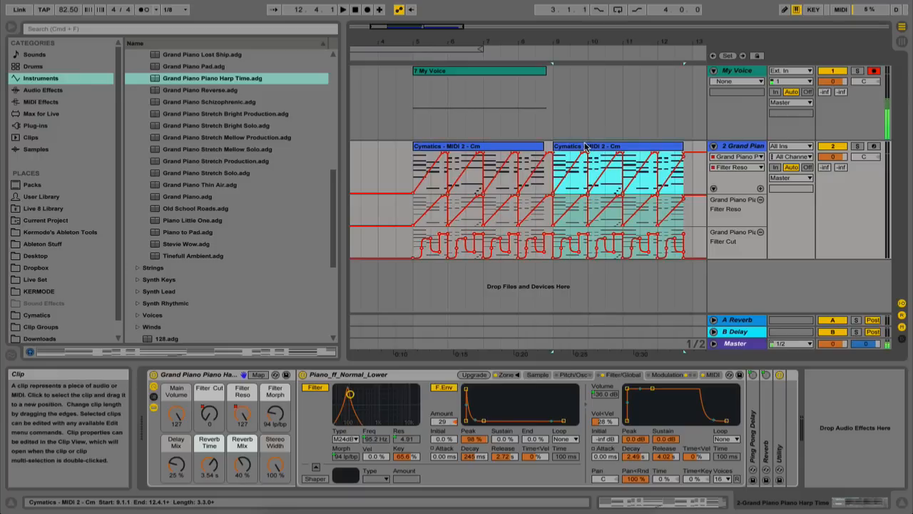
Step: Lock the envelopes again, try moving the piano clip, and undo back to the single clip at bar 5
{"action": "left_click", "coordinate": [759, 56]}
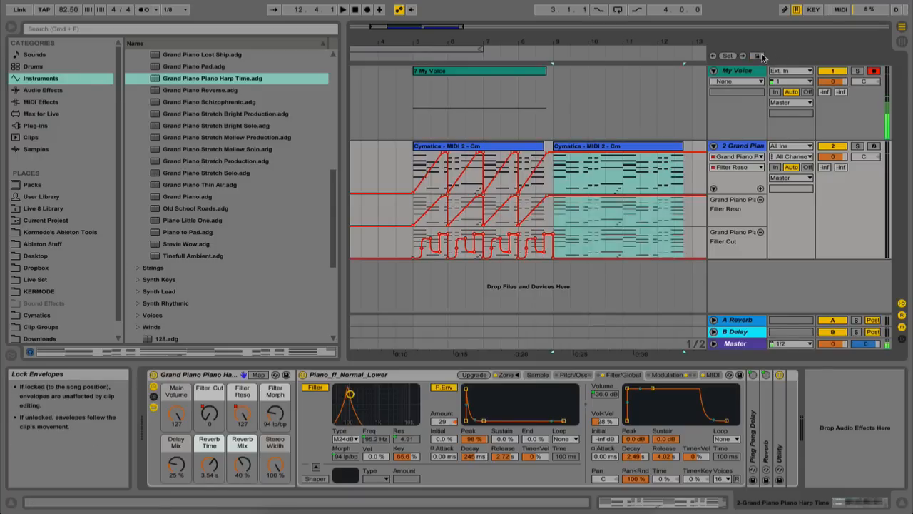
{"action": "left_click_drag", "start_coordinate": [501, 154], "coordinate": [538, 147]}
{"action": "key", "text": "super+z"}
{"action": "key", "text": "super+z"}
{"action": "key", "text": "super+z"}
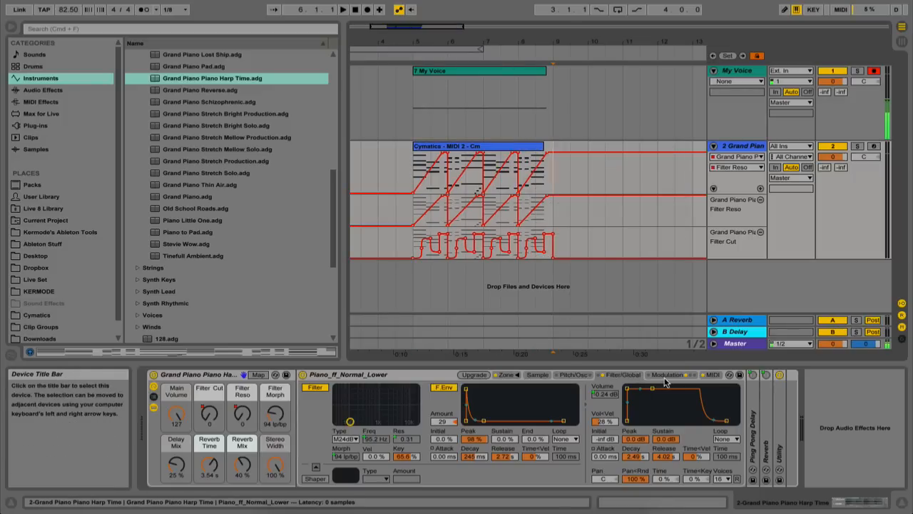
Step: Show the Song Tempo automation lane on the Master track
{"action": "right_click", "coordinate": [68, 9]}
{"action": "left_click", "coordinate": [107, 13]}
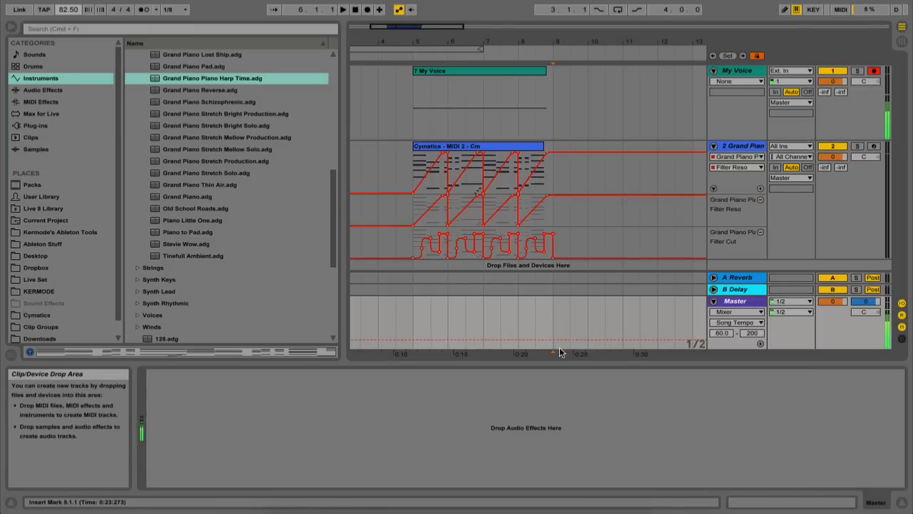
Step: Switch the Grand Piano track's activator off and on repeatedly to bring up its Speaker On automation, leaving the track on
{"action": "left_click", "coordinate": [832, 147]}
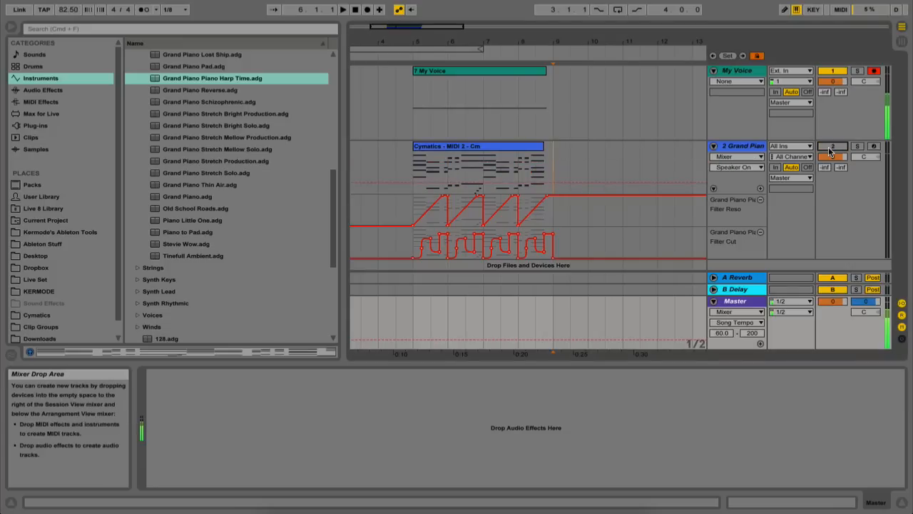
{"action": "left_click", "coordinate": [829, 148]}
{"action": "left_click", "coordinate": [829, 147]}
{"action": "left_click", "coordinate": [829, 148]}
{"action": "left_click", "coordinate": [829, 147]}
{"action": "left_click", "coordinate": [829, 147]}
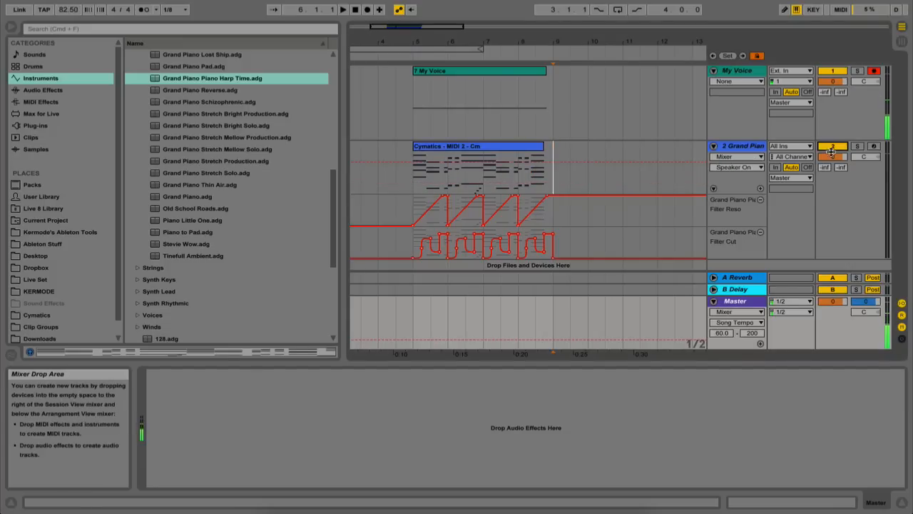
Step: Bring up the Grand Piano track's A-Reverb send automation and then its Track Panning automation, with the pan reset to center
{"action": "left_click", "coordinate": [861, 158]}
{"action": "left_click", "coordinate": [826, 168]}
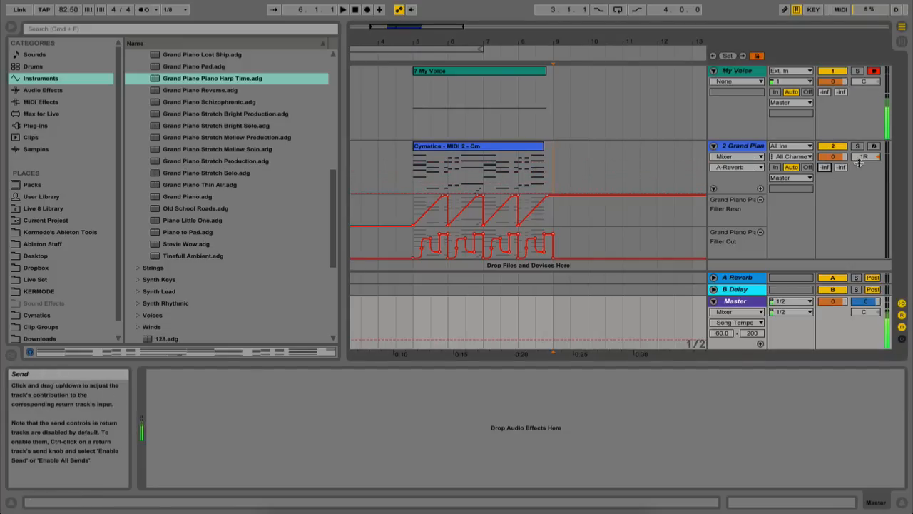
{"action": "left_click", "coordinate": [875, 159]}
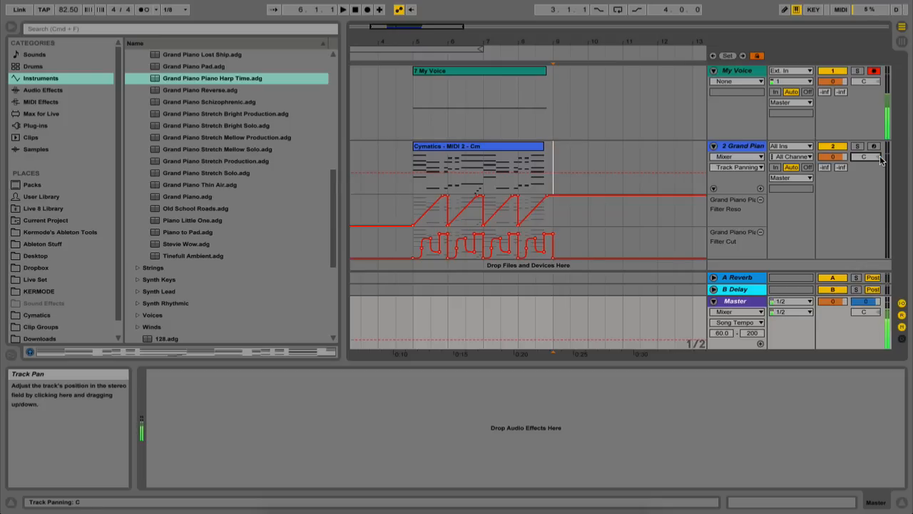
{"action": "left_click", "coordinate": [570, 167]}
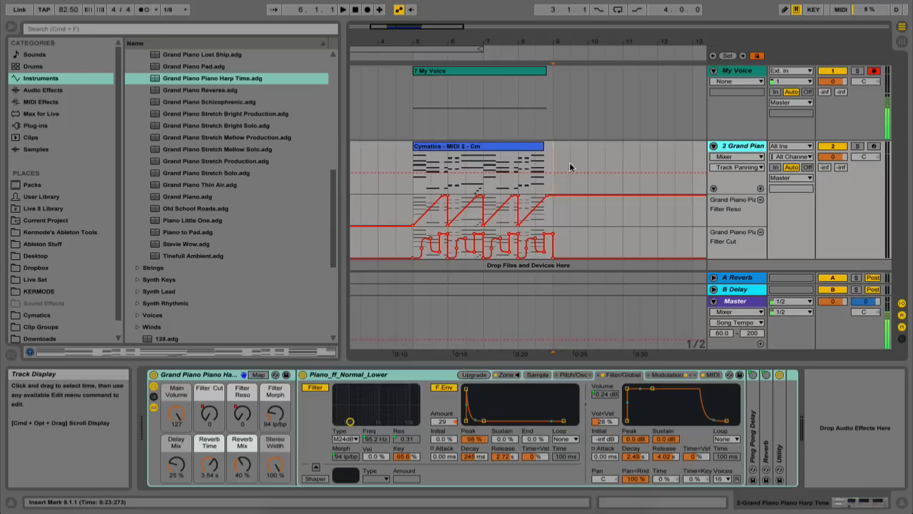